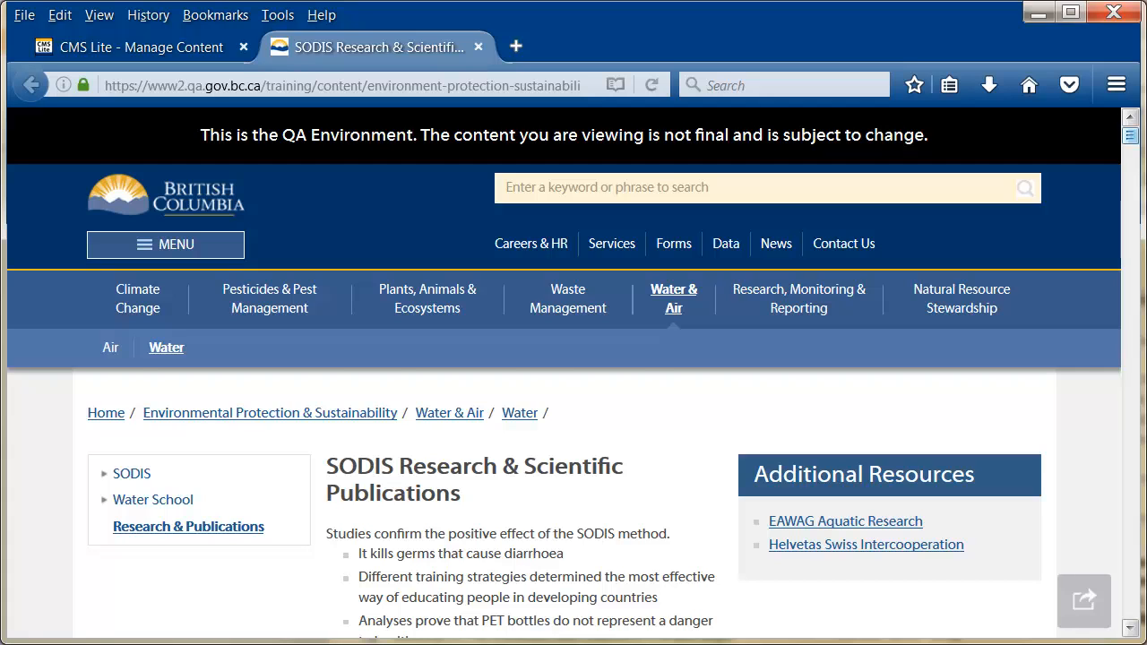
Review the SODIS Research & Scientific Publications page down to its end, return to its top and close the page.
mouse_move(1128, 144)
left_mouse_down()
mouse_move(1144, 406)
mouse_move(1130, 610)
left_mouse_up()
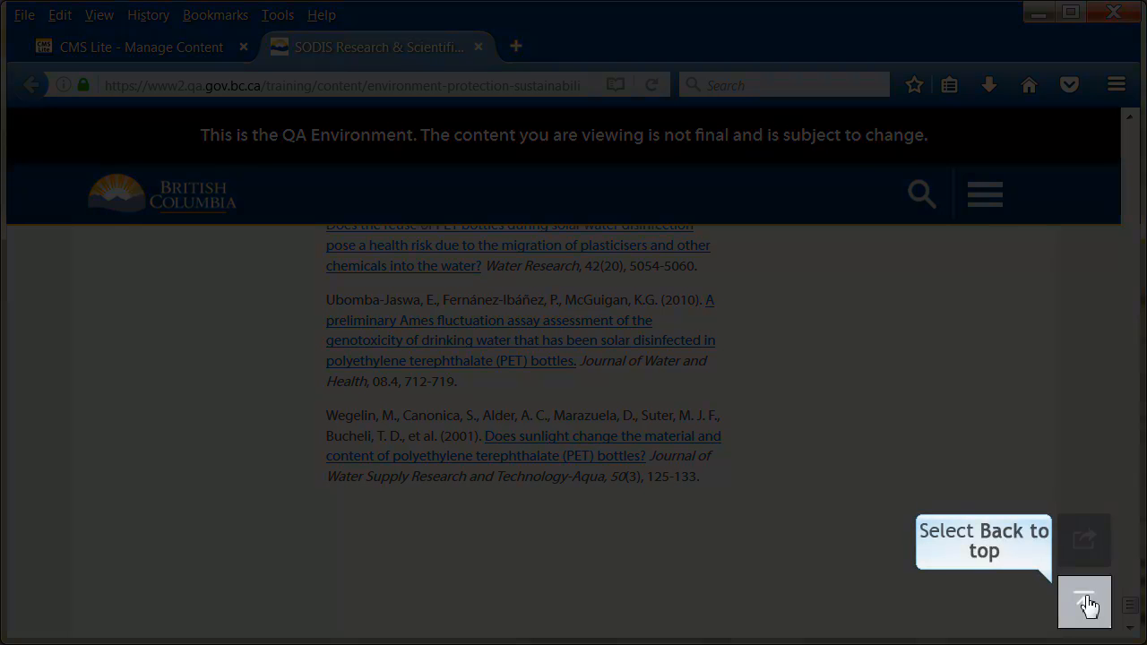
left_click(1086, 602)
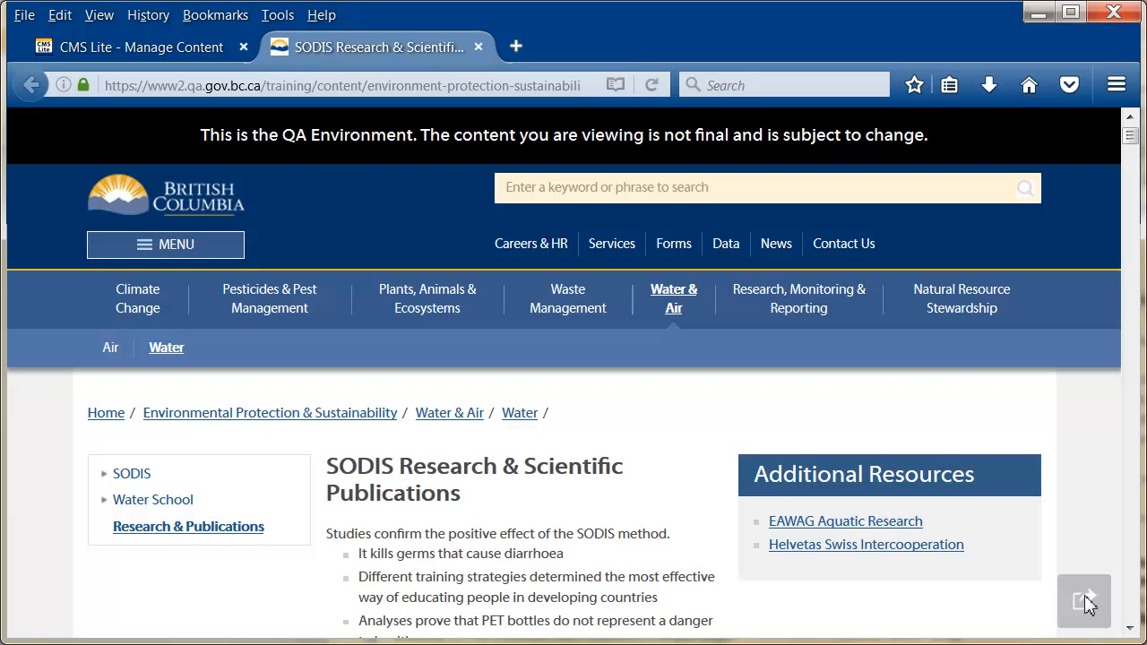
left_click(477, 47)
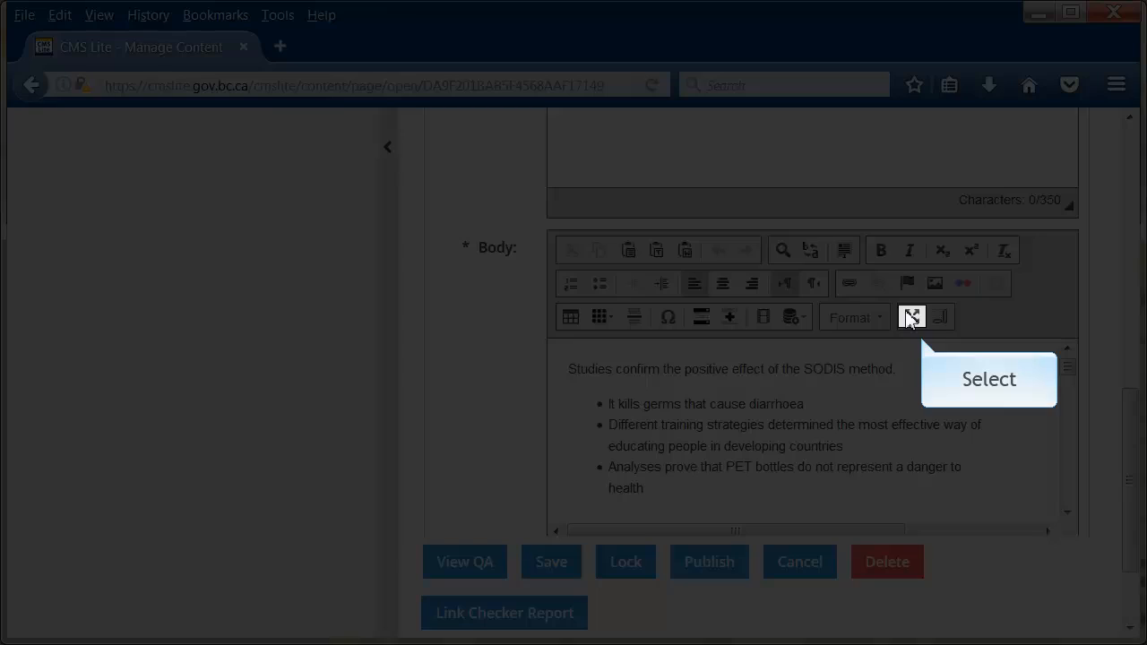
In the maximized Body editor, insert an accordion with one panel on a new line below the Research heading.
left_click(910, 318)
left_click_drag(1134, 583, 1143, 205)
left_click(159, 269)
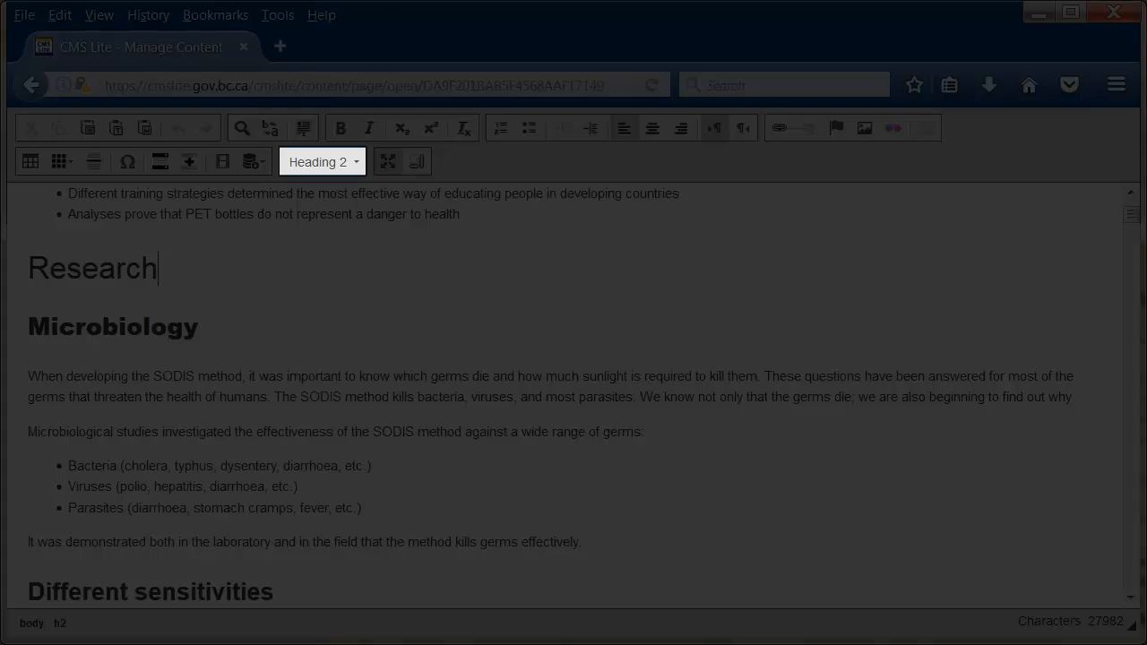
key("Return")
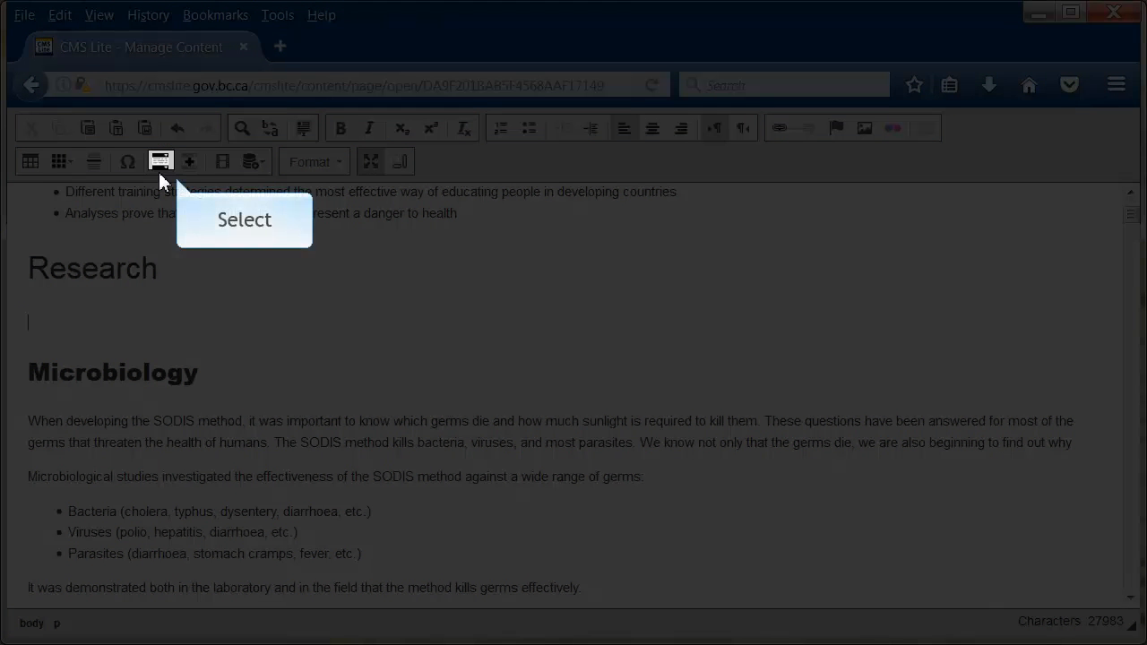
left_click(160, 166)
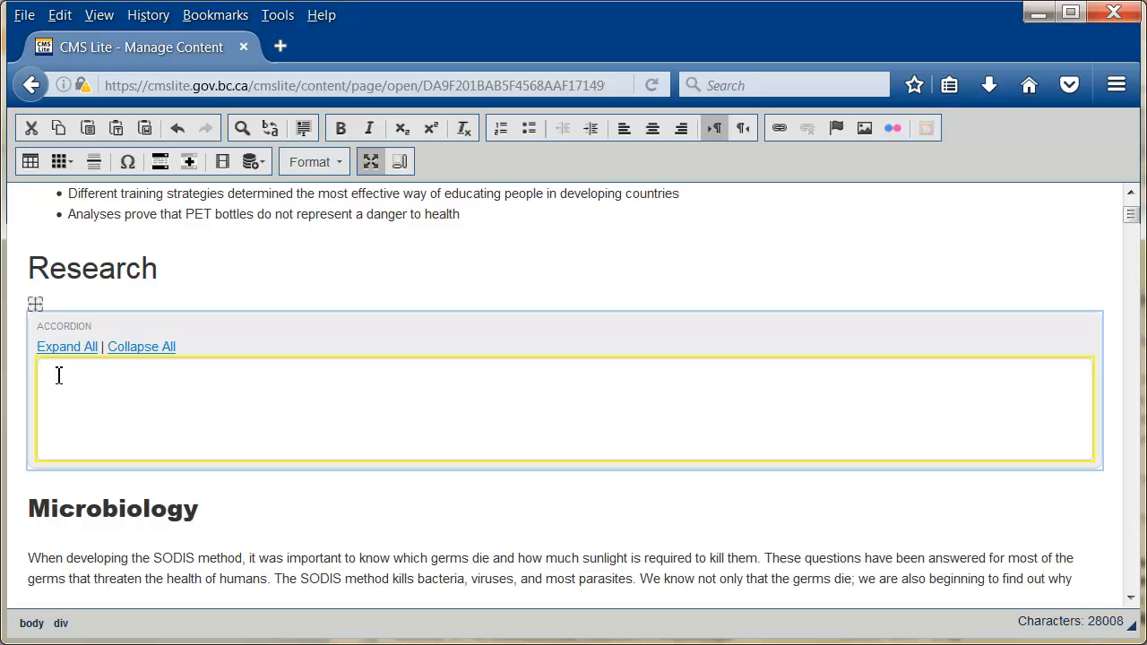
left_click(59, 375)
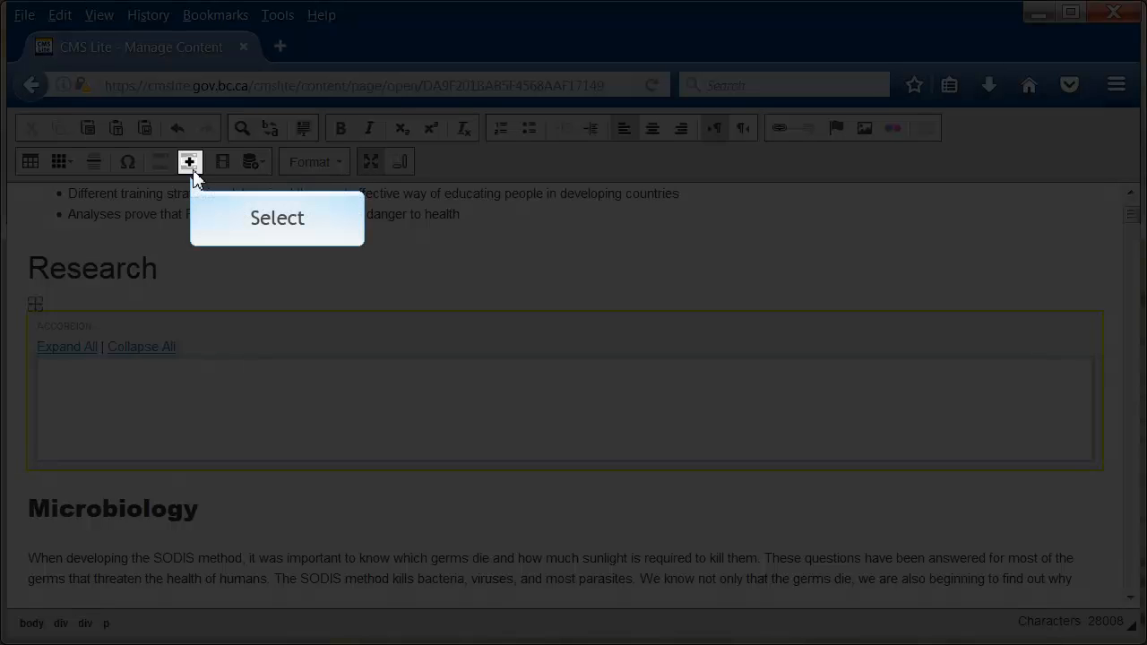
left_click(189, 161)
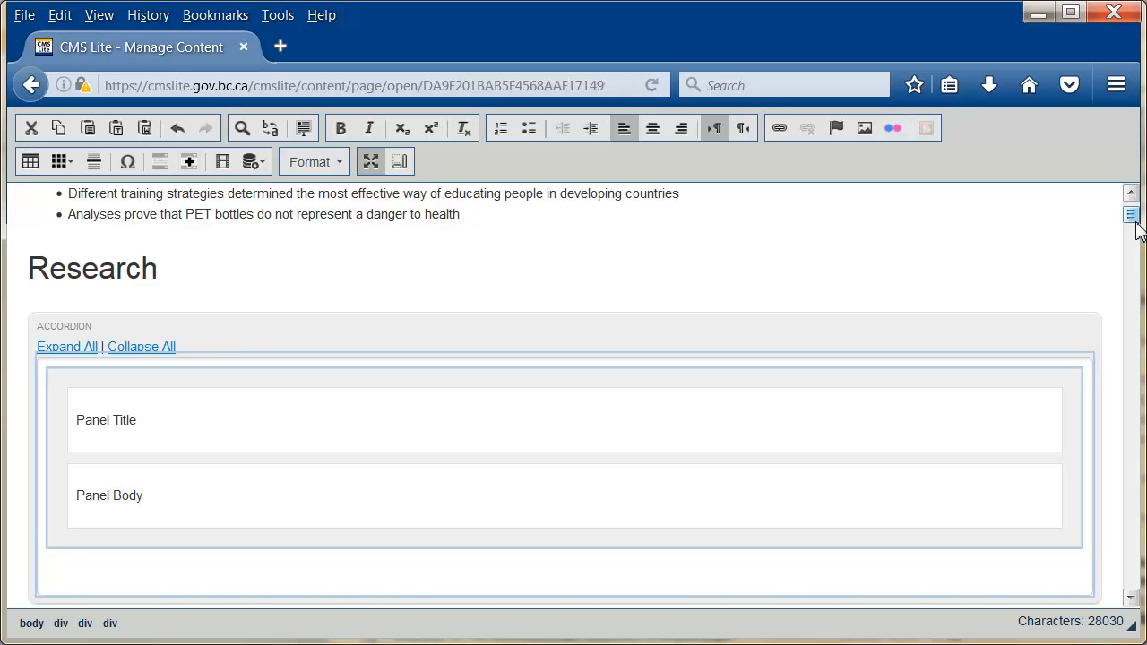
Move the Microbiology heading into the panel's title, replacing the placeholder, and remove its bold formatting.
scroll(1137, 229, "down", 2)
left_click_drag(199, 545, 19, 551)
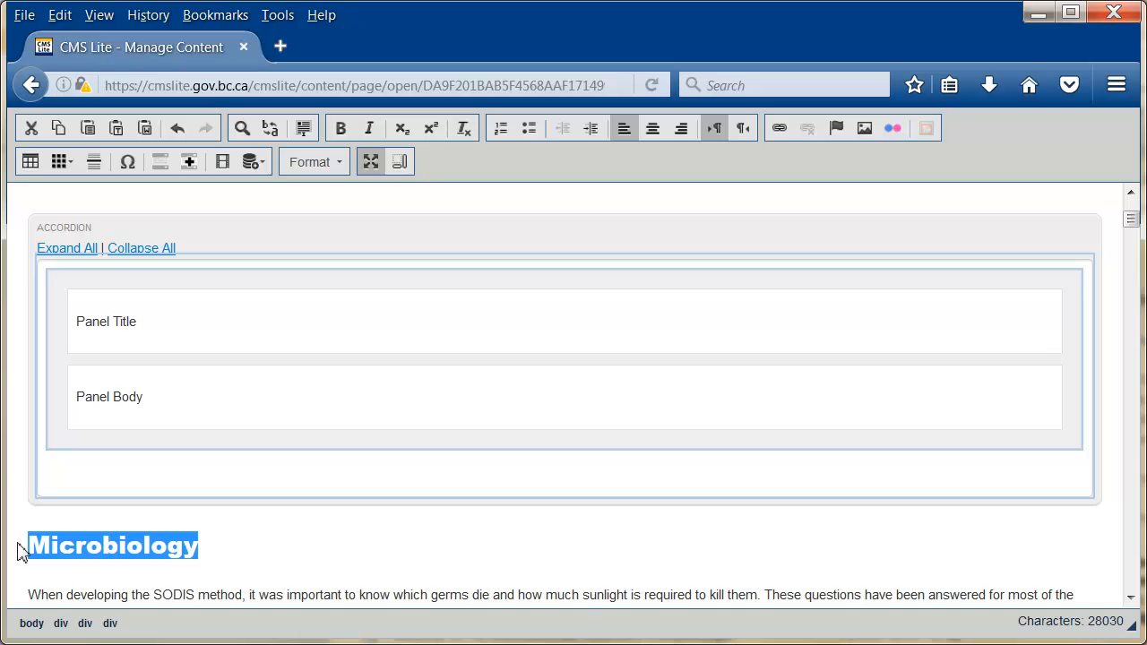
key("ctrl+x")
left_click_drag(170, 325, 56, 323)
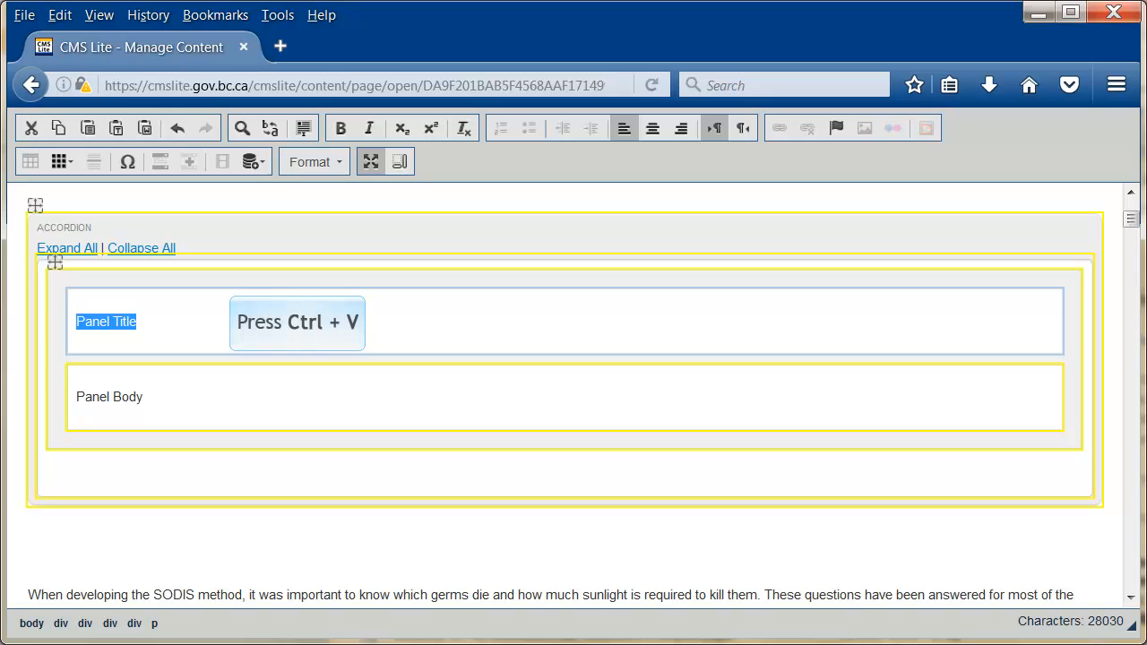
key("ctrl+v")
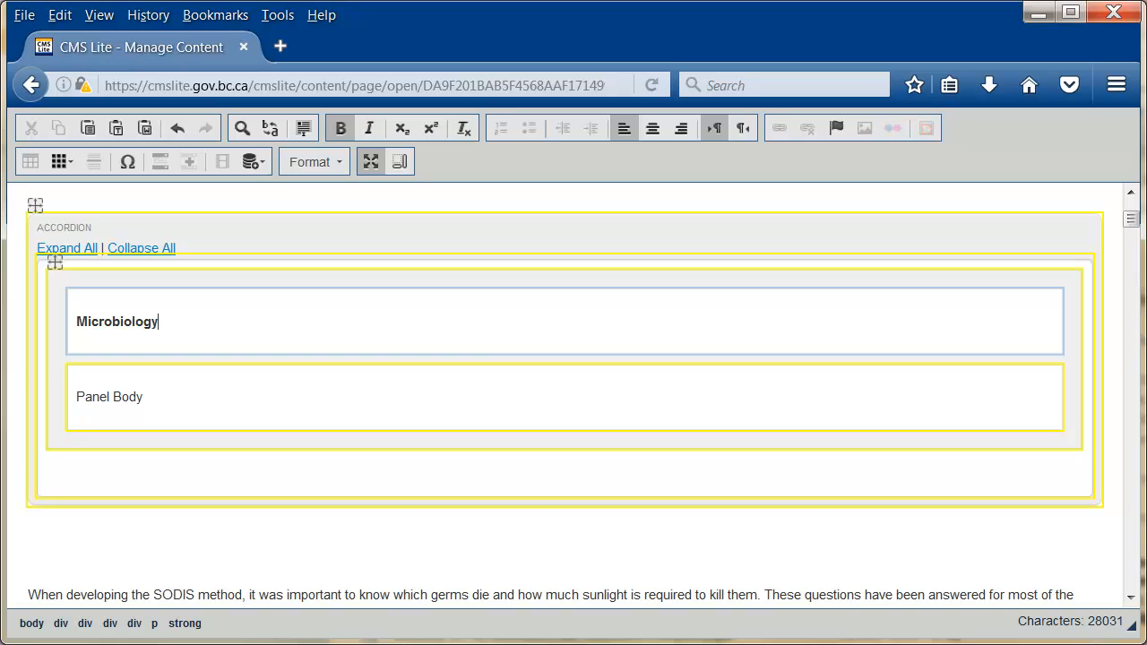
left_click_drag(164, 325, 69, 340)
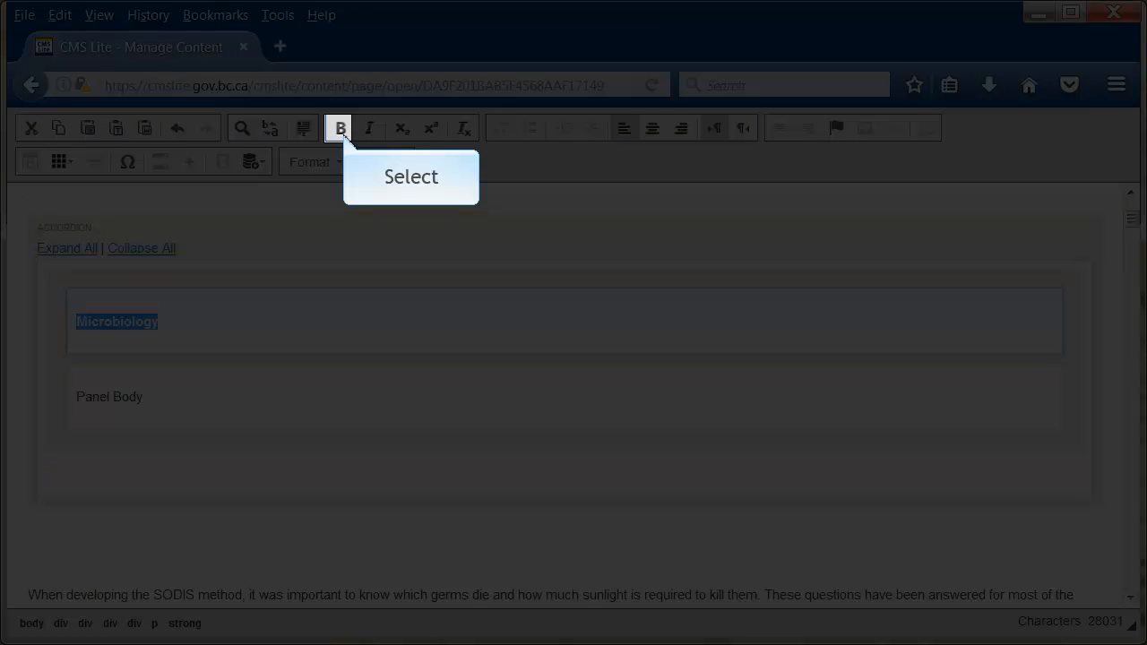
left_click(340, 128)
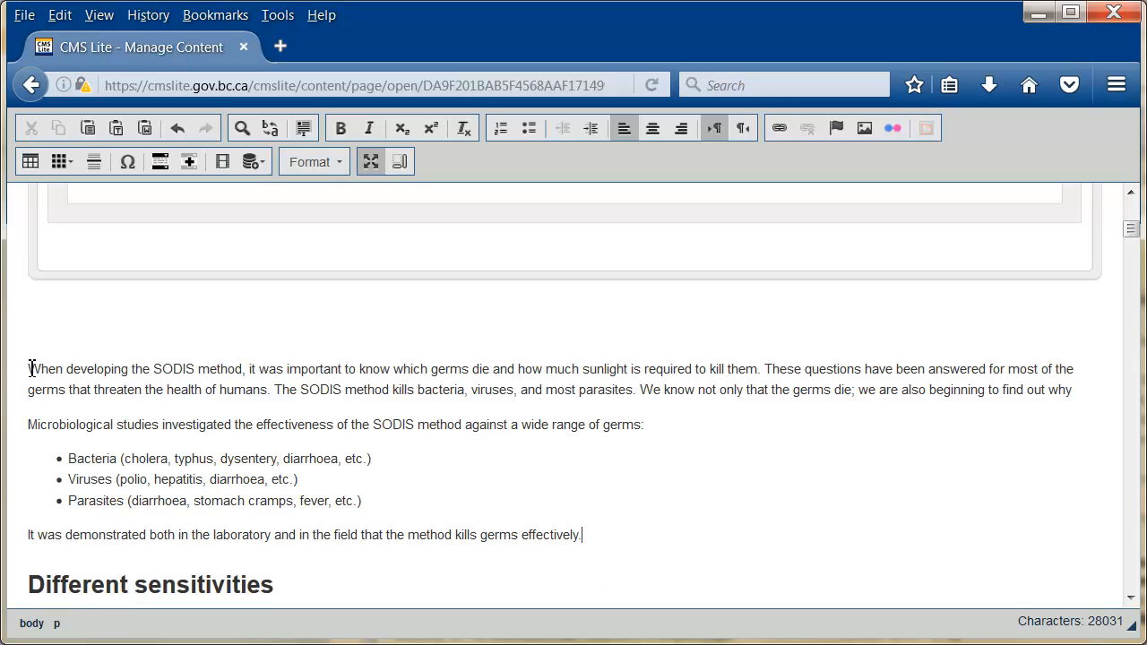
Move the Microbiology section's content, from its first paragraph through the bacteria table, into the panel body in place of the placeholder.
mouse_move(31, 369)
left_mouse_down()
mouse_move(177, 534)
mouse_move(243, 584)
mouse_move(333, 582)
mouse_move(320, 617)
mouse_move(302, 583)
mouse_move(301, 607)
mouse_move(290, 589)
mouse_move(274, 604)
mouse_move(289, 594)
mouse_move(288, 616)
mouse_move(287, 571)
mouse_move(288, 604)
mouse_move(303, 597)
mouse_move(307, 618)
mouse_move(308, 456)
mouse_move(265, 370)
mouse_move(84, 341)
mouse_move(39, 302)
mouse_move(400, 266)
mouse_move(1003, 250)
mouse_move(1114, 311)
mouse_move(1092, 283)
left_mouse_up()
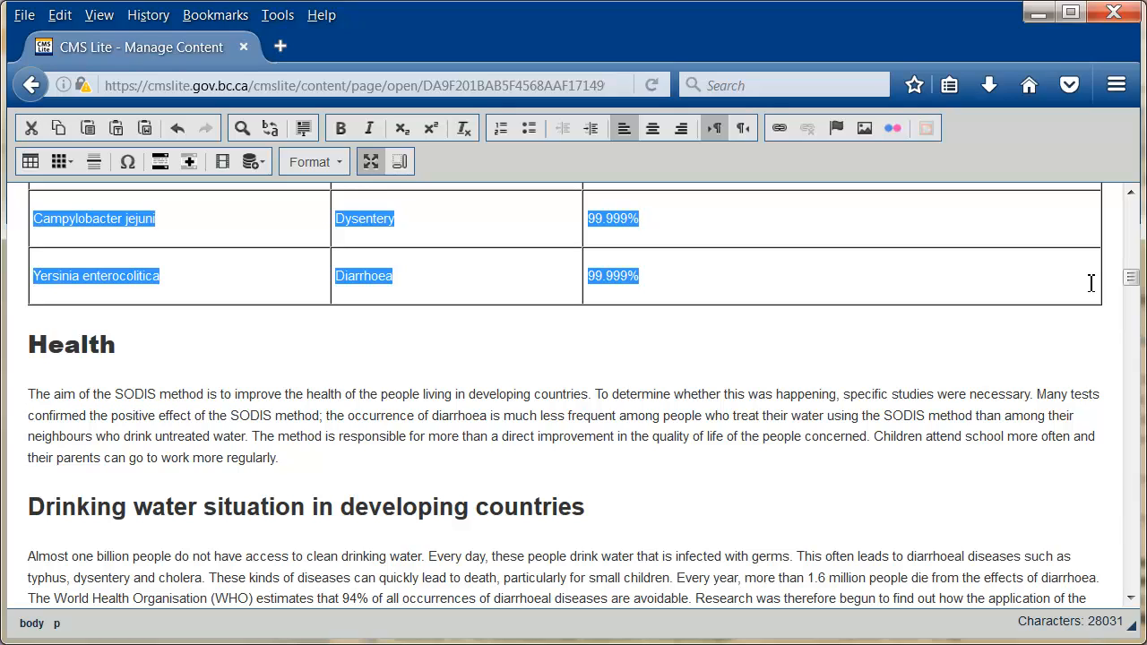
right_click(1092, 283)
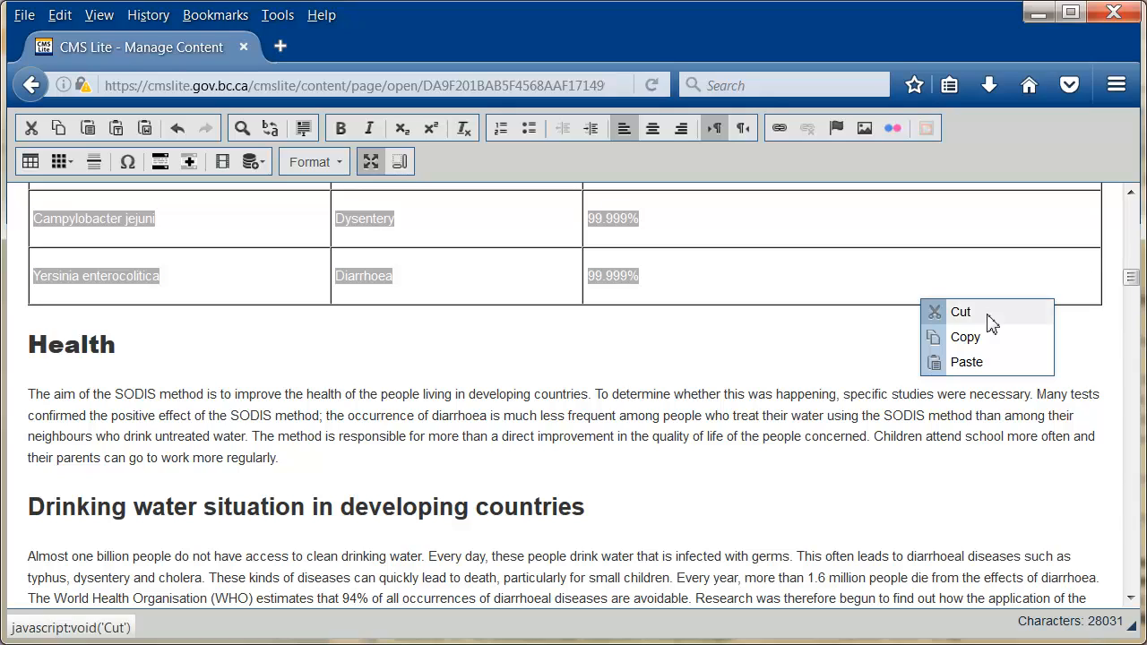
left_click(991, 316)
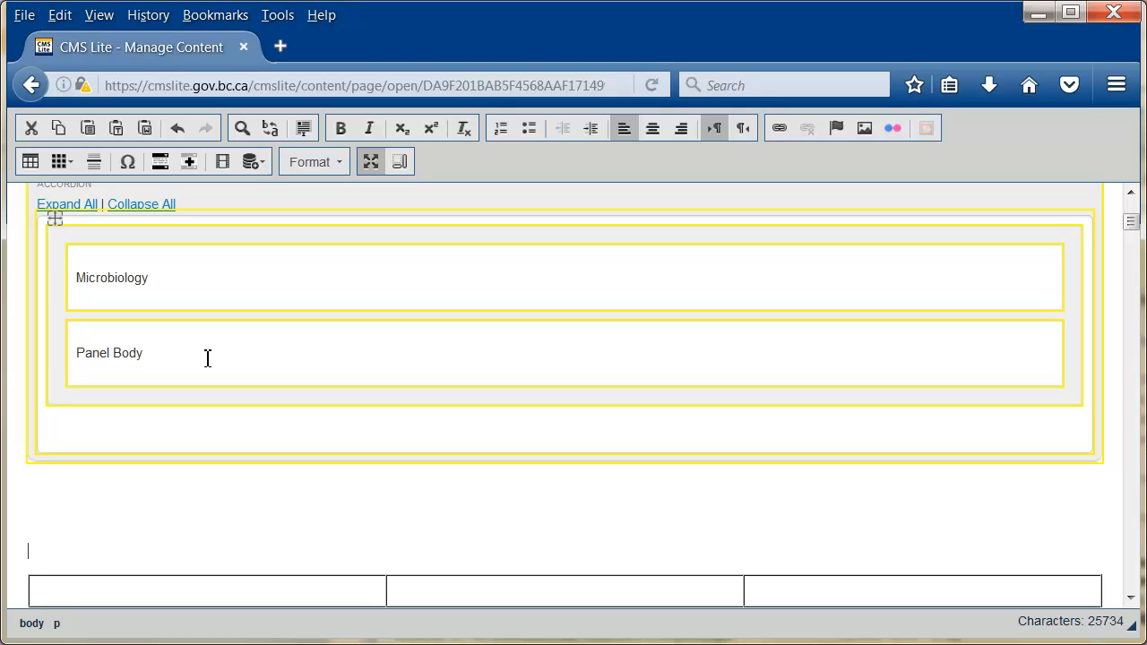
left_click_drag(207, 359, 40, 344)
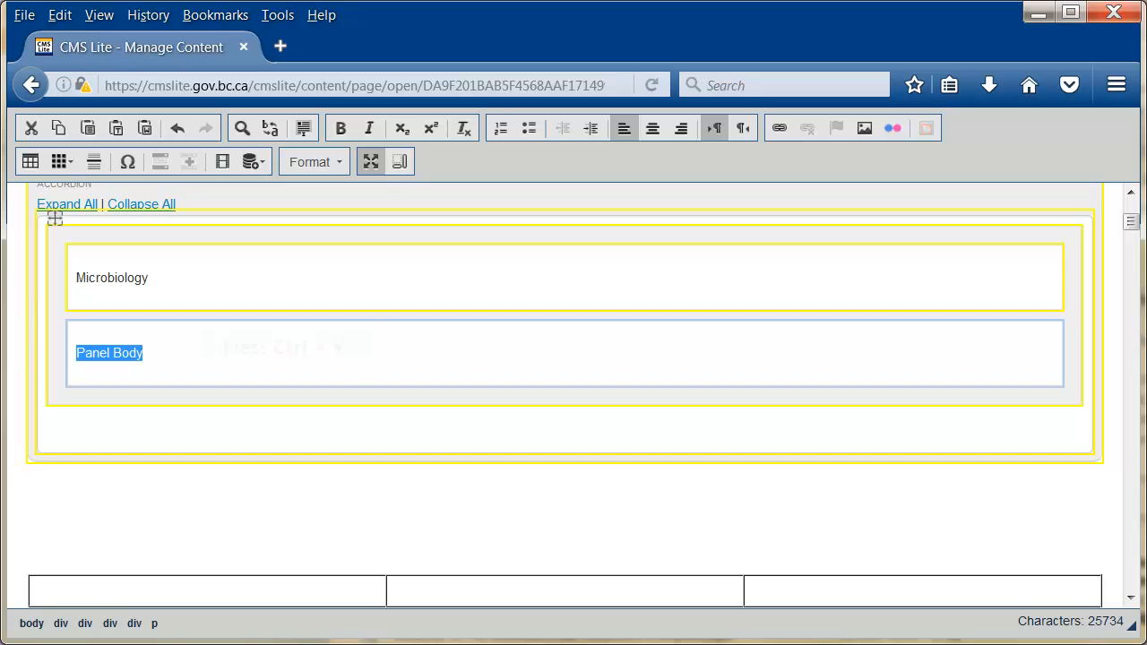
key("ctrl+v")
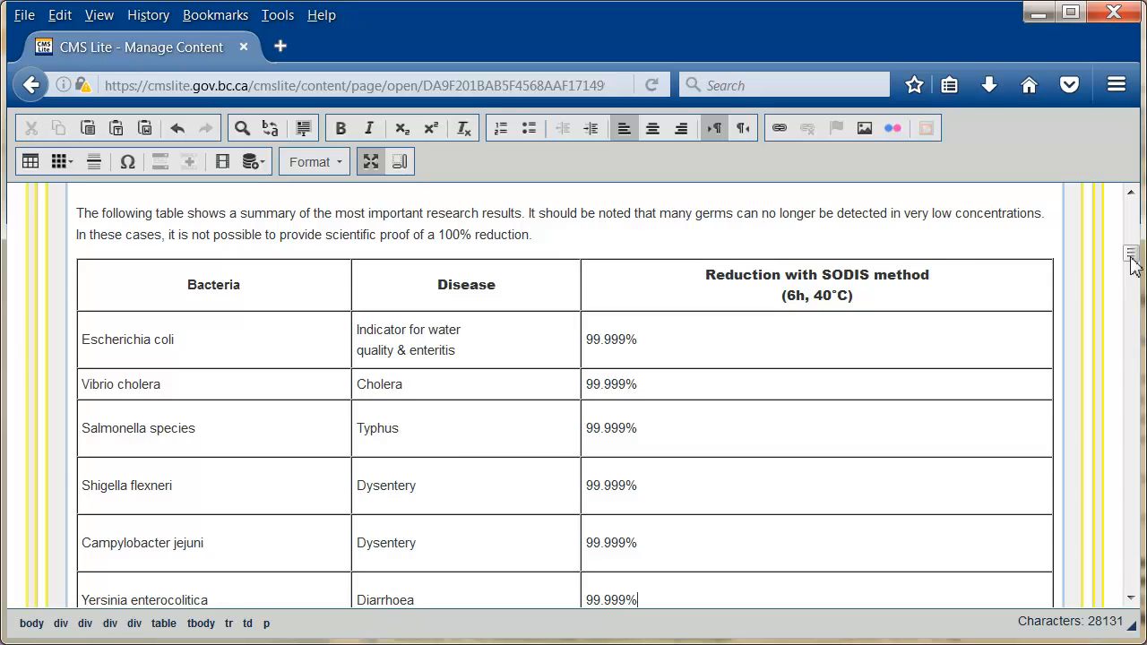
Add a second panel below the Microbiology panel and delete the empty leftover table above the Health heading.
scroll(1132, 264, "down", 3)
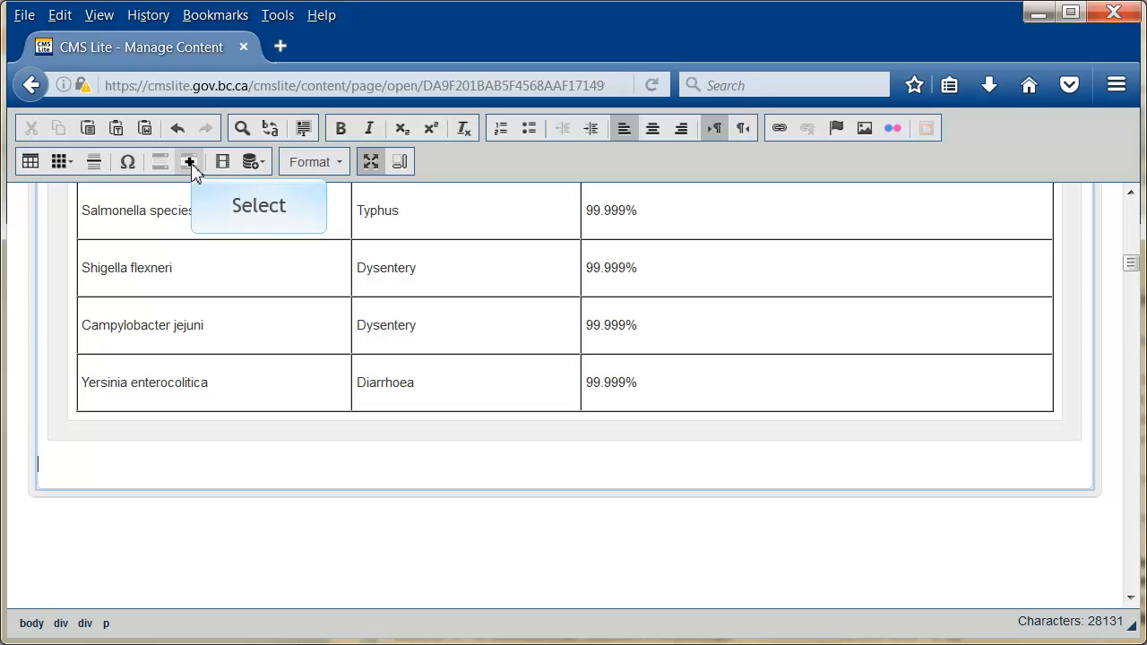
left_click(189, 161)
left_click_drag(1131, 269, 1134, 295)
left_click(103, 303)
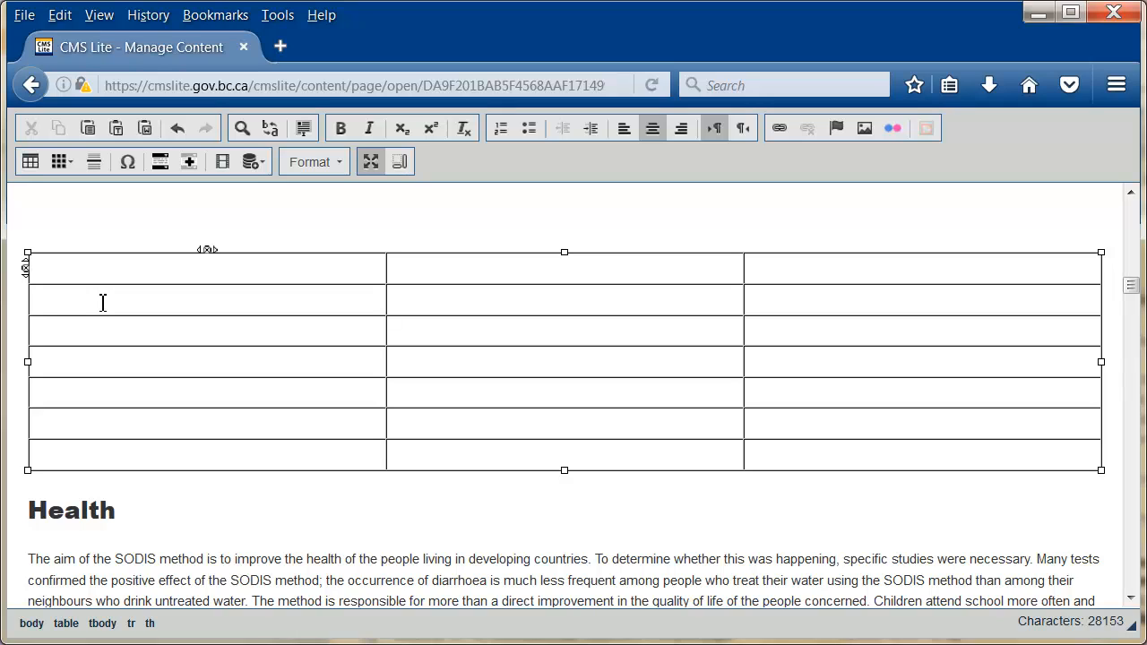
right_click(103, 303)
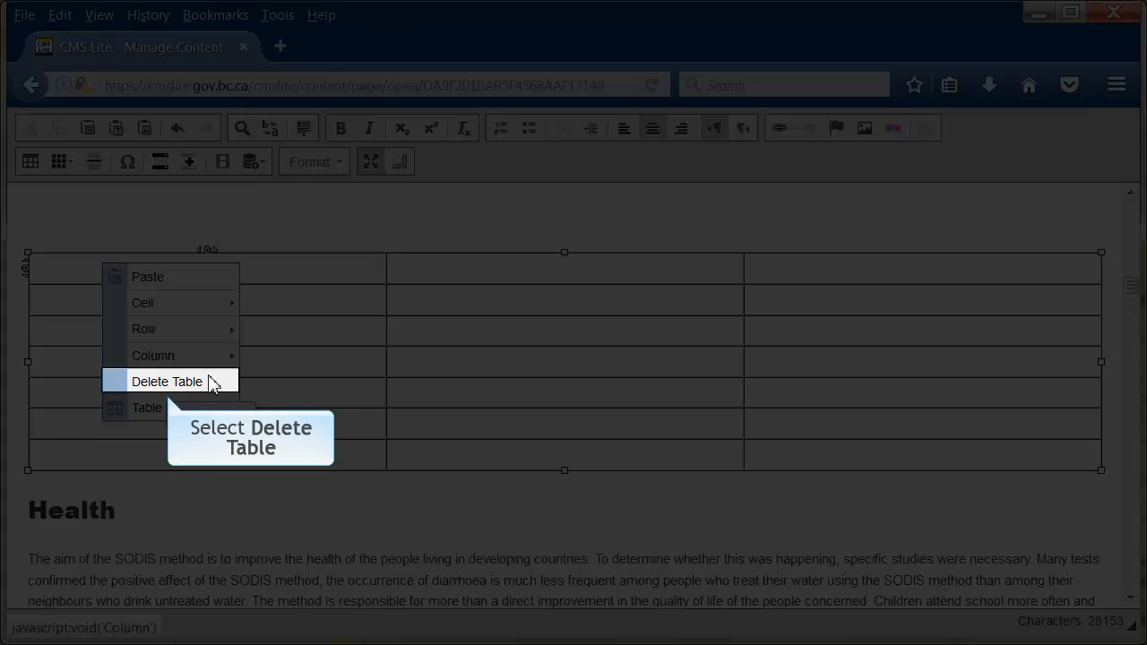
left_click(213, 382)
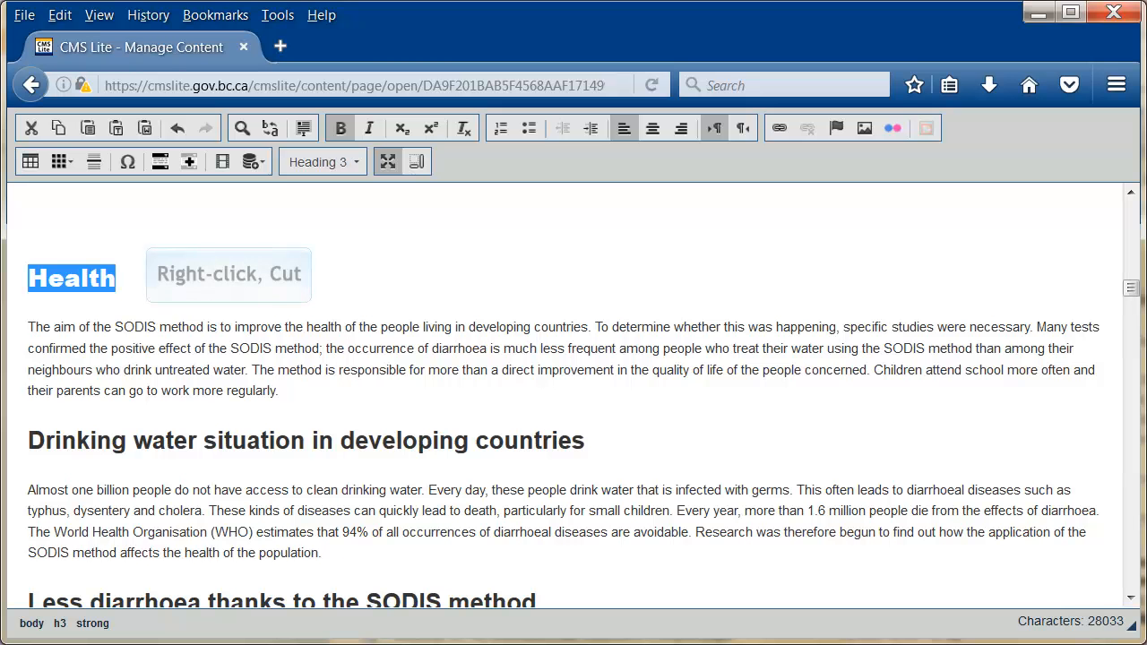
Move the Health heading into the second panel's title, replacing the placeholder, and clear its formatting.
key("ctrl+x")
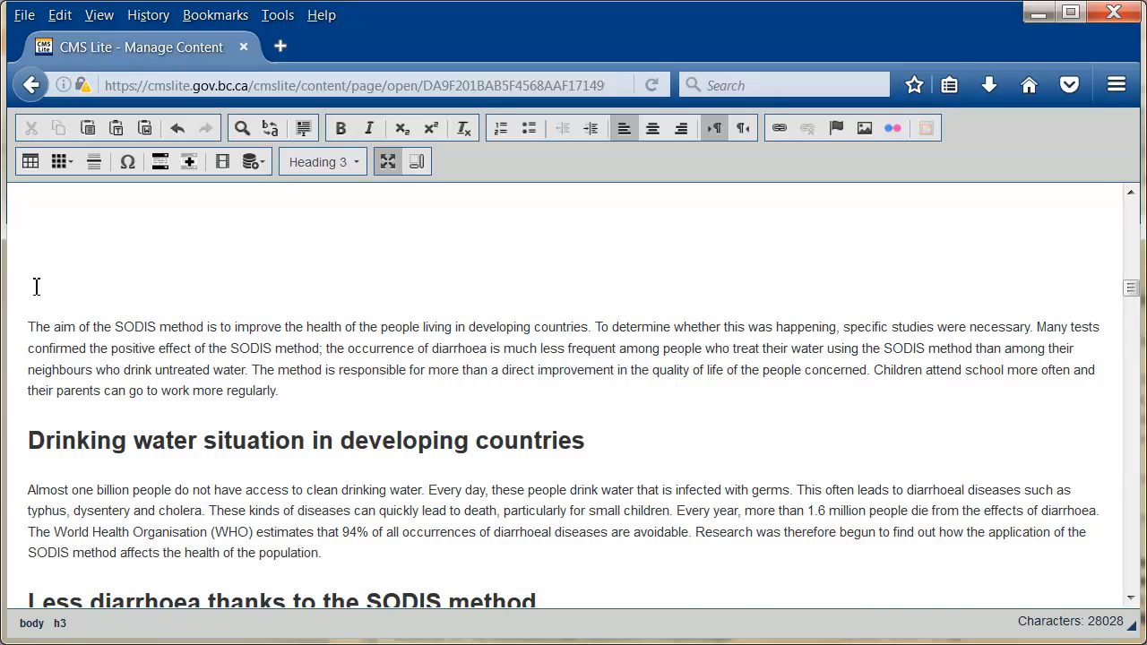
scroll(36, 287, "up", 5)
triple_click(131, 284)
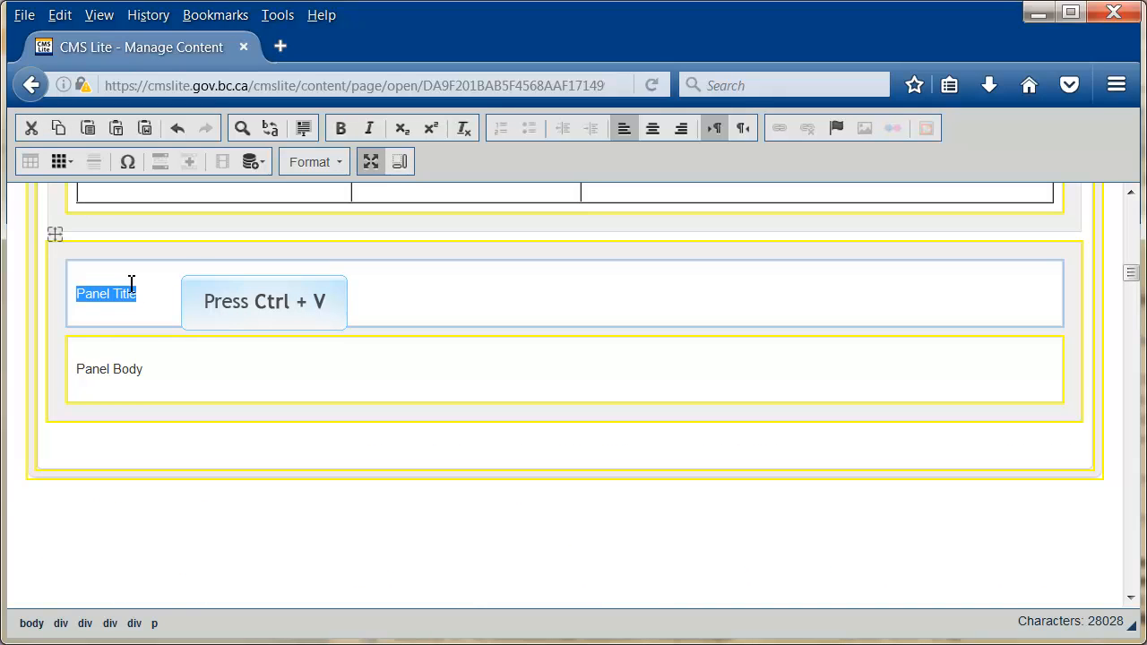
key("ctrl+v")
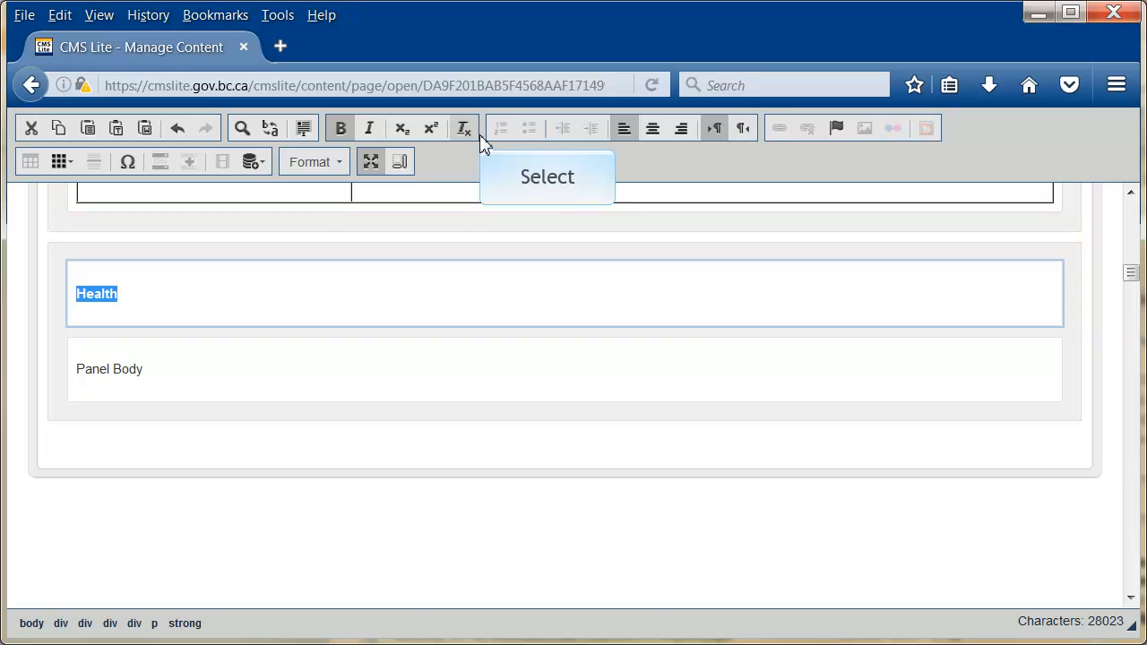
left_click(475, 133)
Move all Health section text above the Training strategies heading into the second panel's body, replacing the placeholder.
scroll(215, 378, "down", 2)
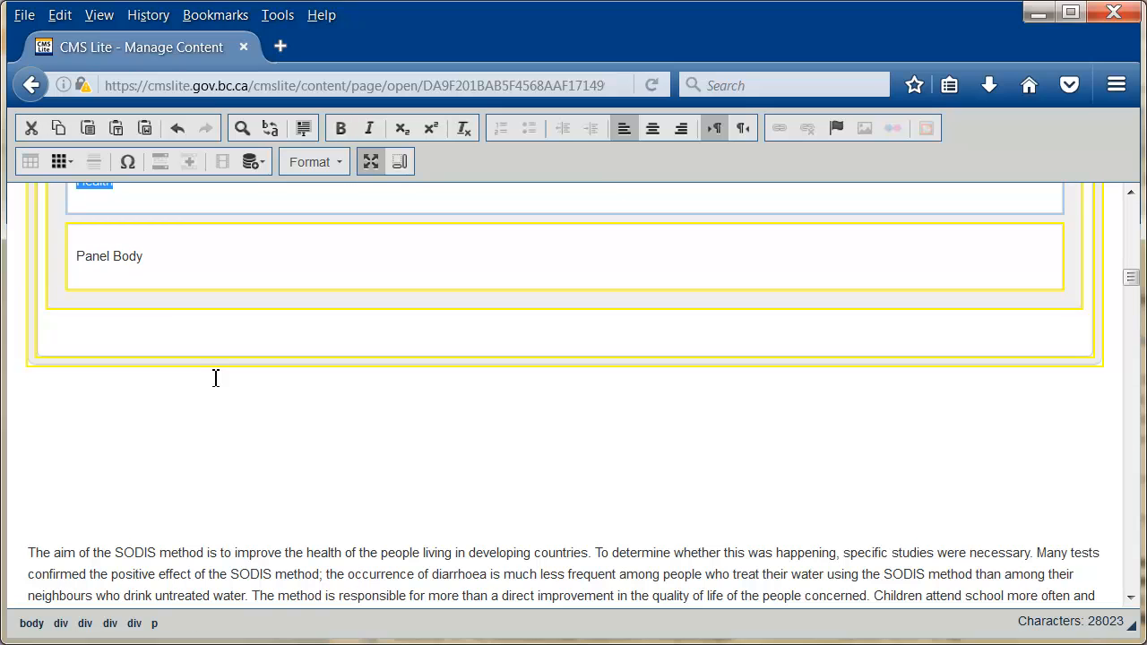
key("ctrl+a")
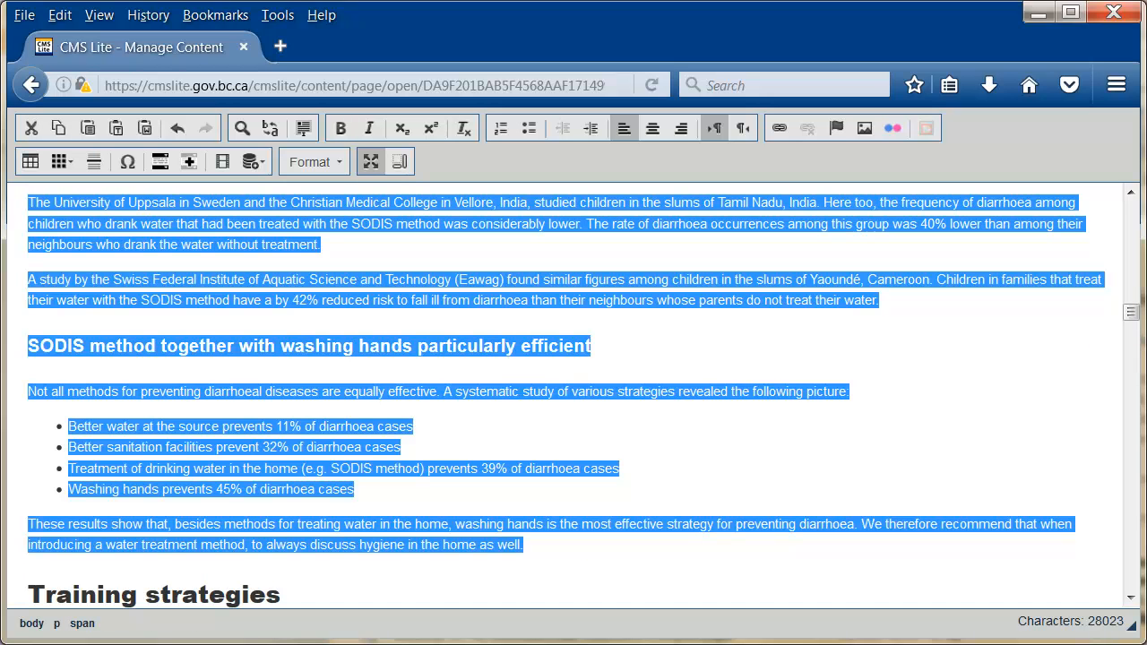
key("ctrl+x")
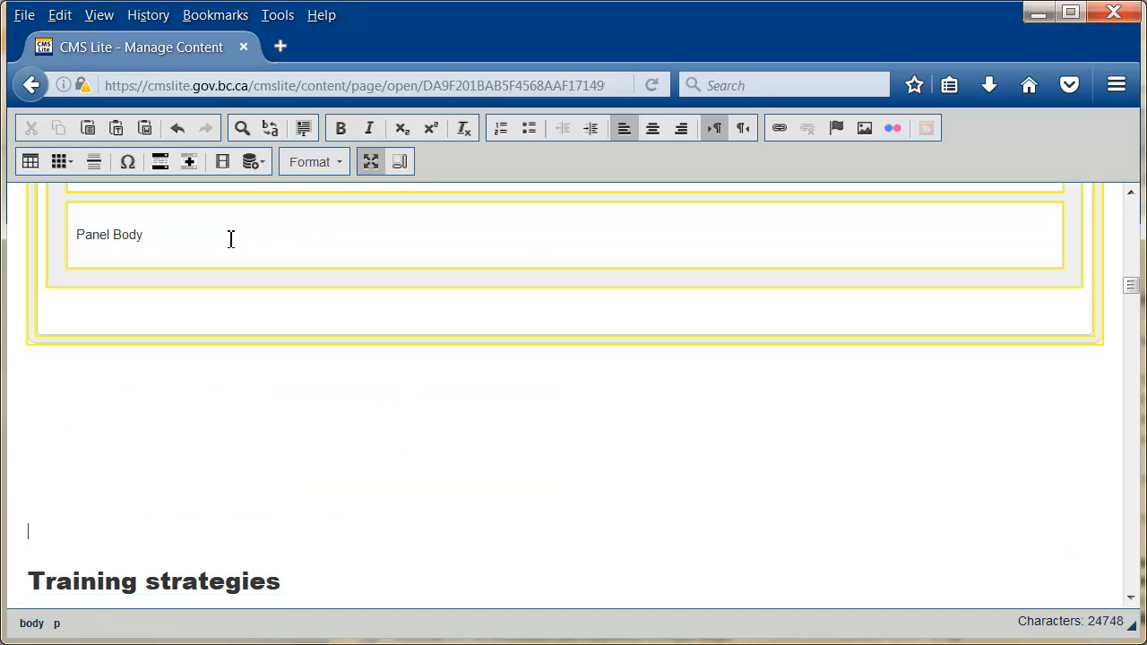
left_click_drag(230, 238, 46, 228)
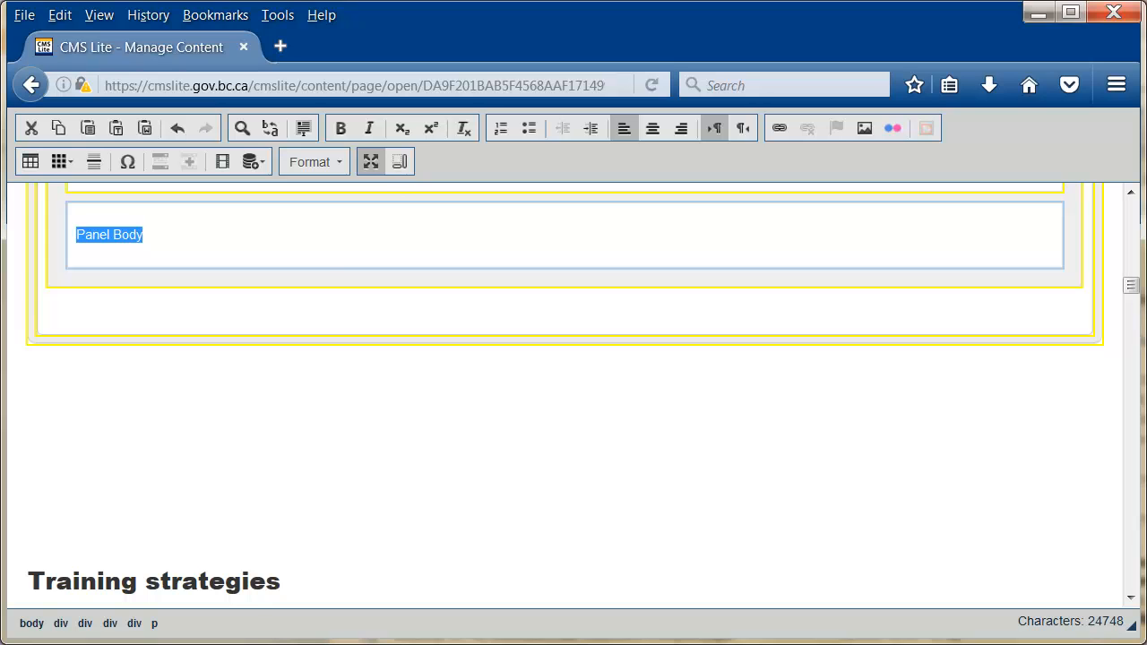
key("ctrl+v")
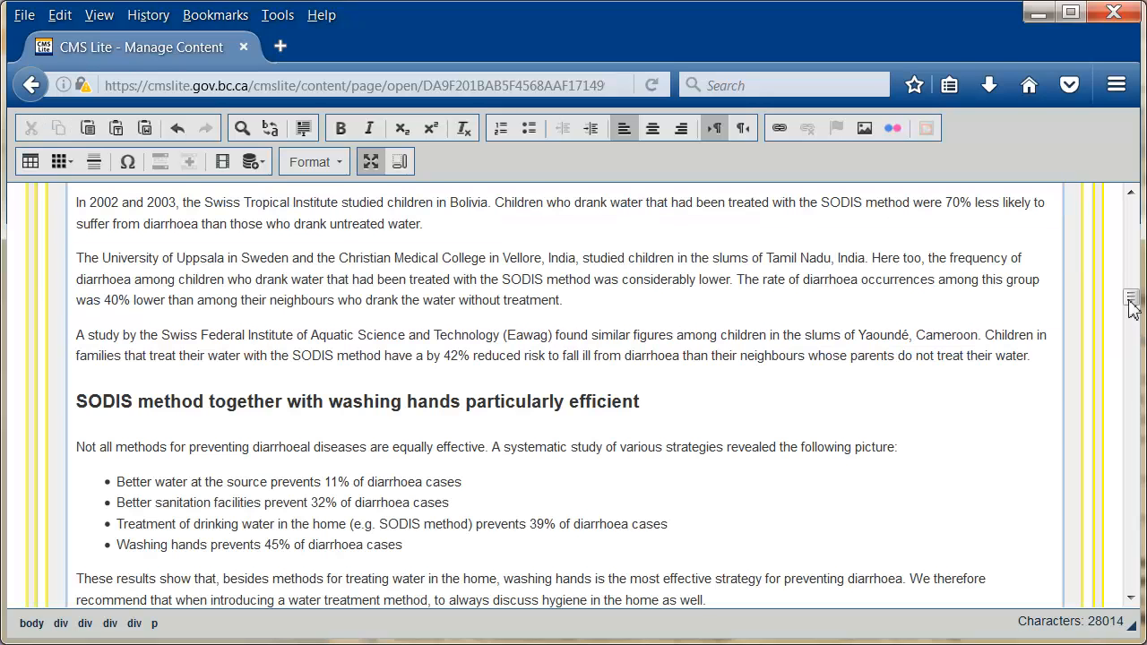
Add a third panel to the accordion below the Health panel.
left_click_drag(1131, 303, 1130, 313)
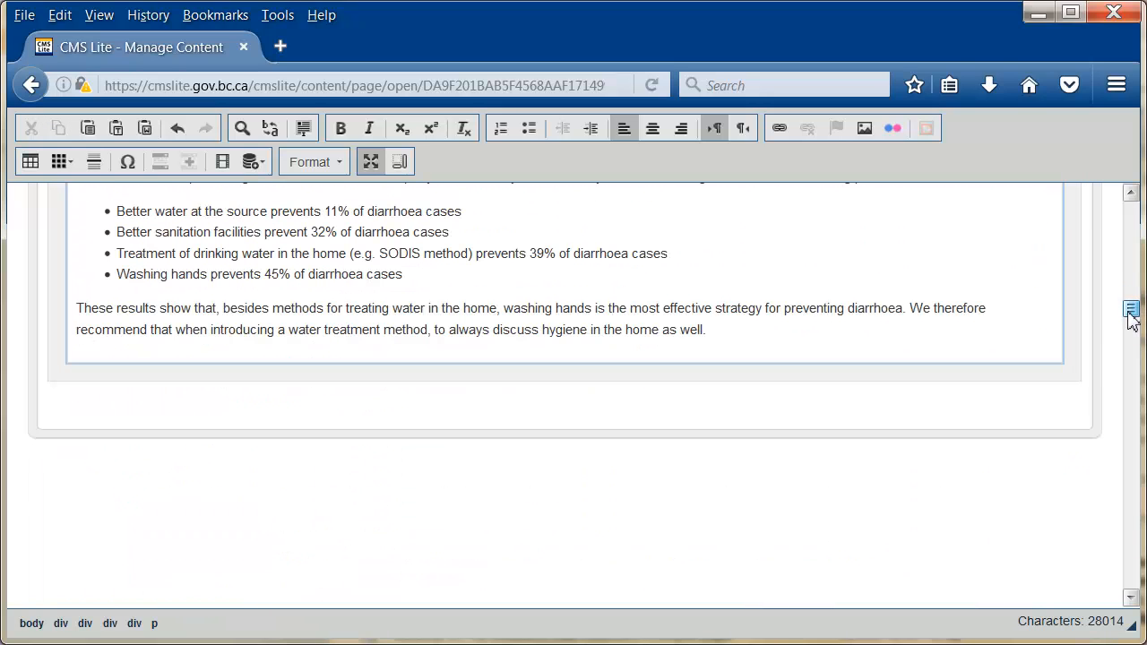
left_click(116, 401)
left_click(190, 164)
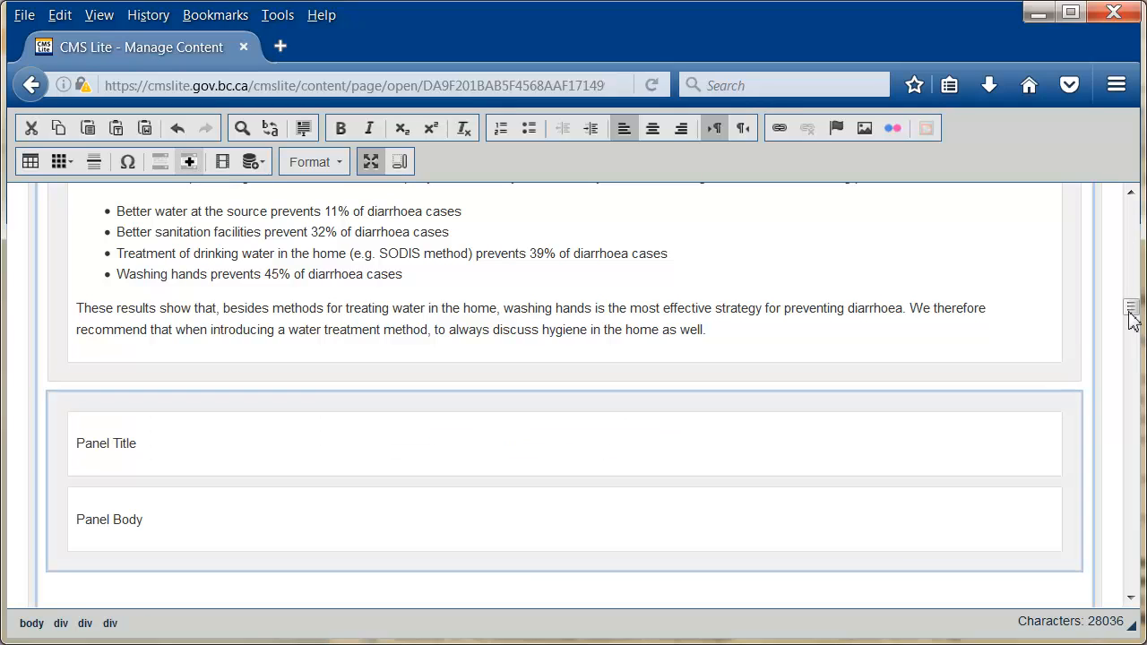
Move the Training strategies heading into the third panel's title, replacing the placeholder, and remove its bold formatting.
left_click_drag(1132, 319, 1131, 332)
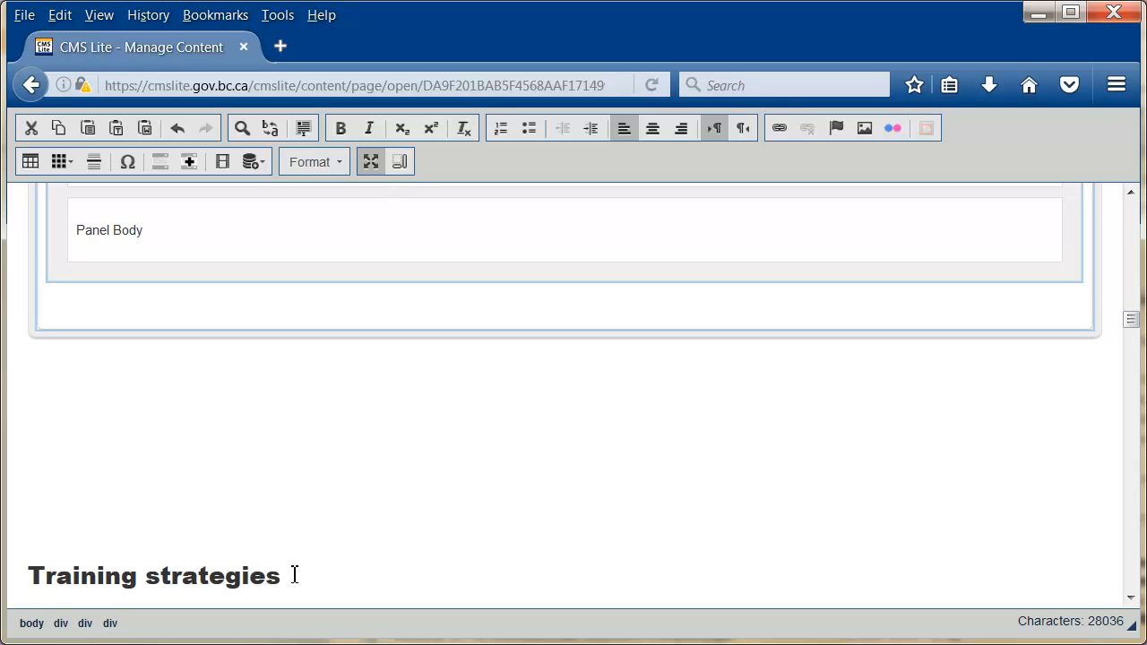
left_click_drag(263, 573, 5, 576)
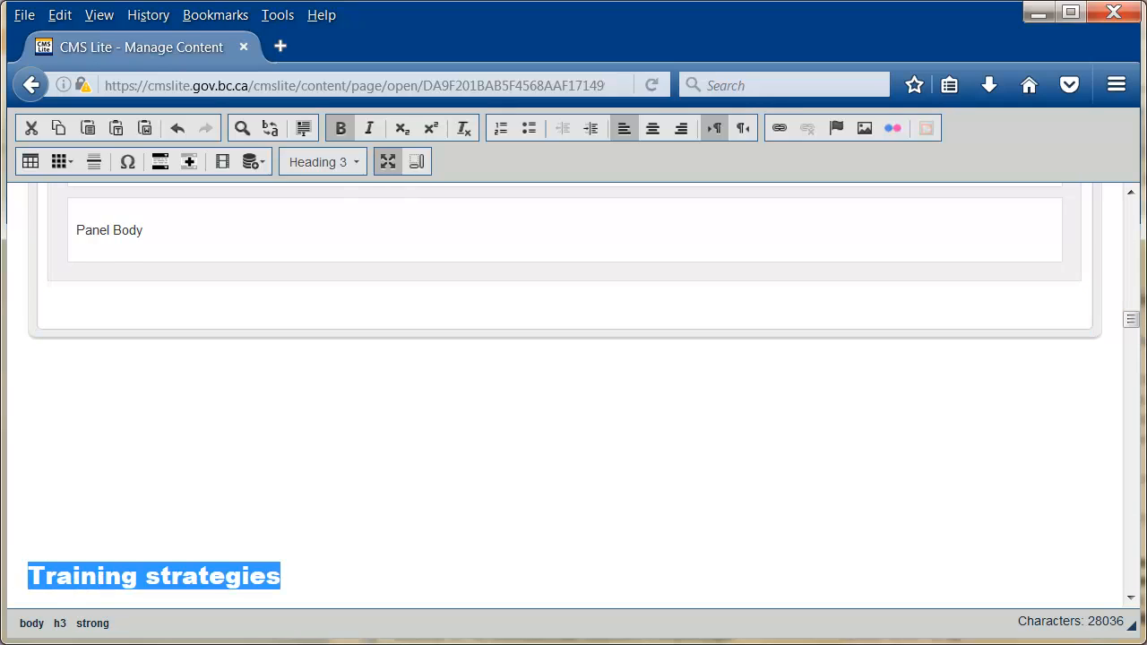
key("ctrl+x")
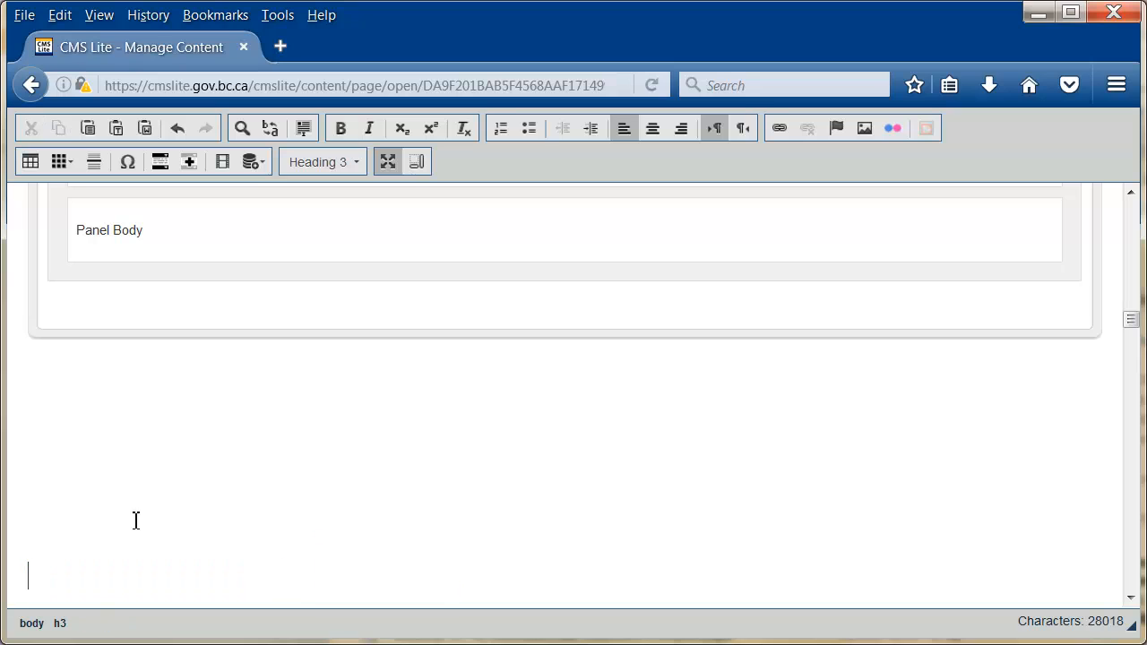
scroll(135, 520, "up", 3)
left_click_drag(187, 386, 60, 379)
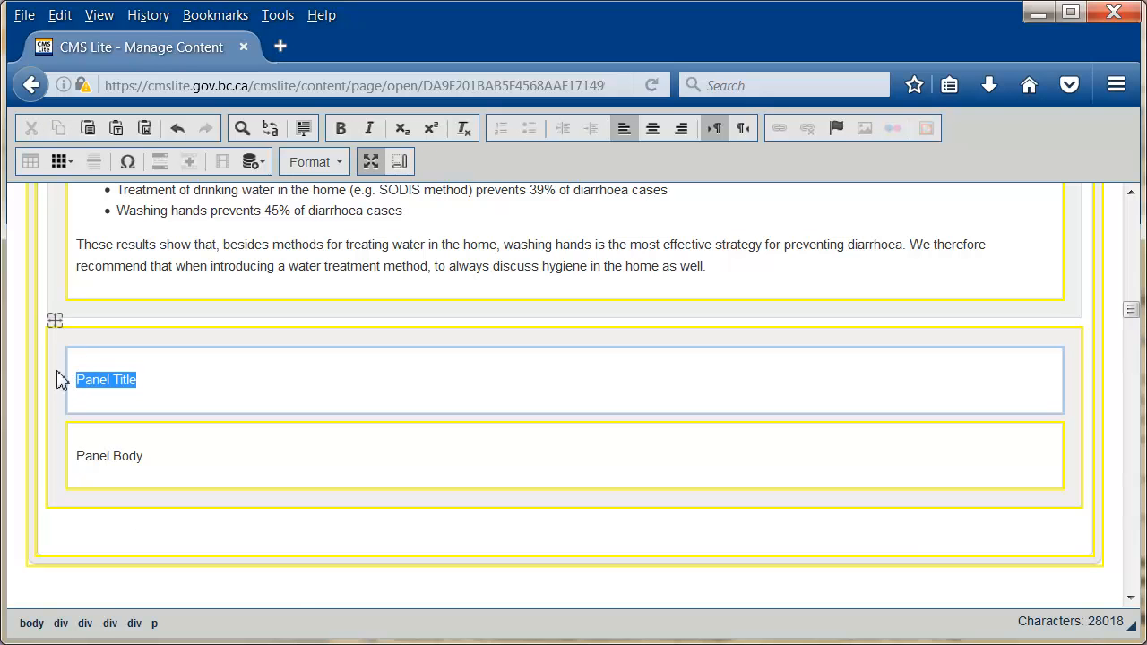
key("ctrl+v")
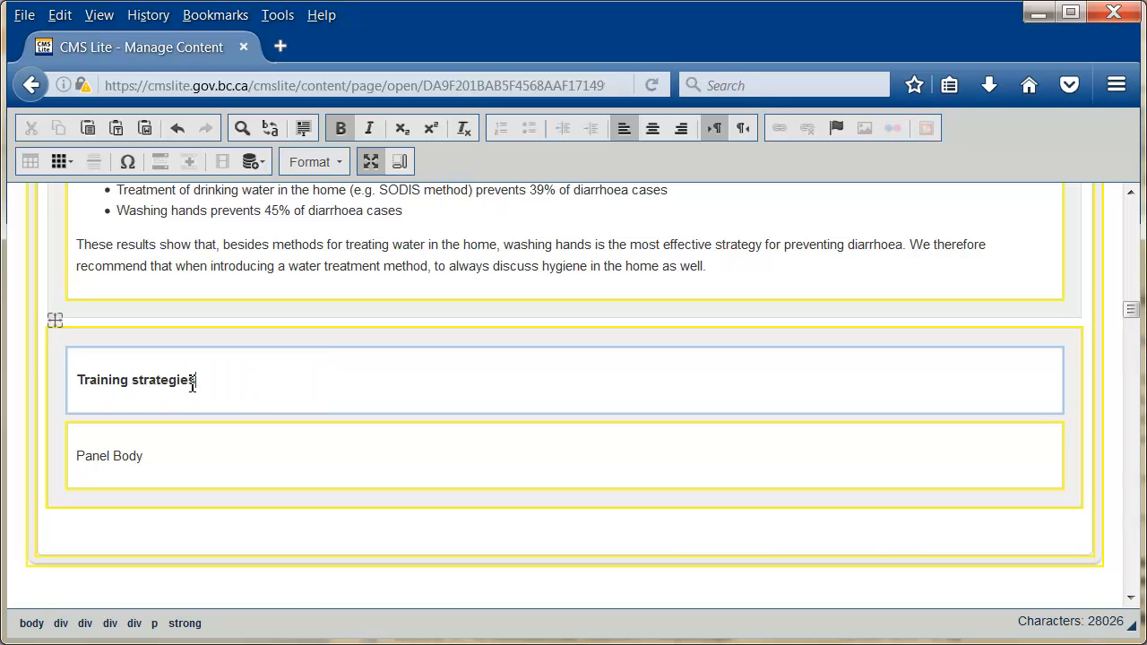
left_click_drag(196, 380, 10, 379)
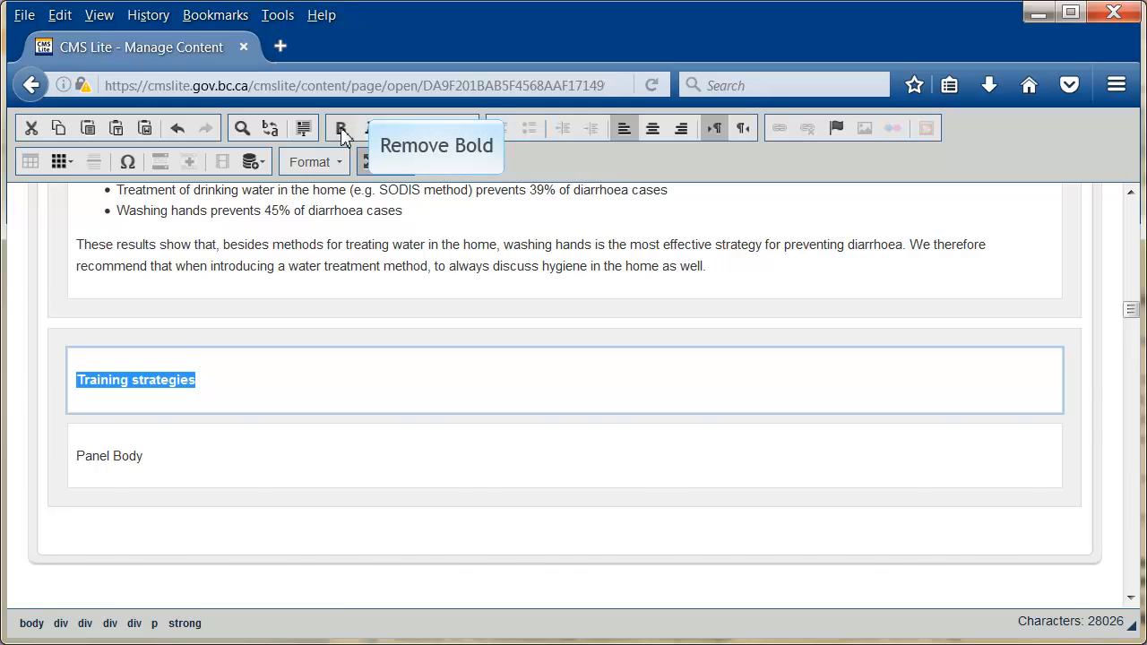
left_click(341, 130)
Move all Training strategies section content above the PET-bottles heading into the third panel's body, replacing the placeholder.
left_click_drag(28, 306, 328, 494)
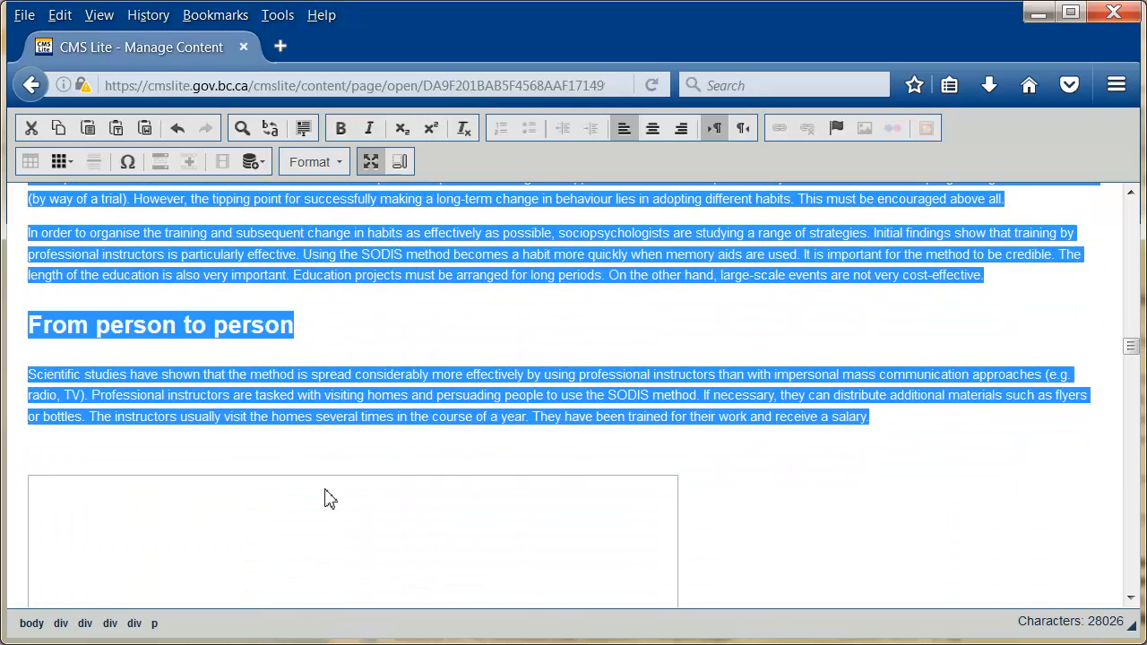
mouse_move(321, 614)
left_mouse_down()
mouse_move(391, 512)
mouse_move(364, 622)
mouse_move(377, 490)
mouse_move(353, 602)
mouse_move(376, 481)
mouse_move(368, 537)
mouse_move(788, 538)
mouse_move(899, 555)
left_mouse_up()
key("ctrl+x")
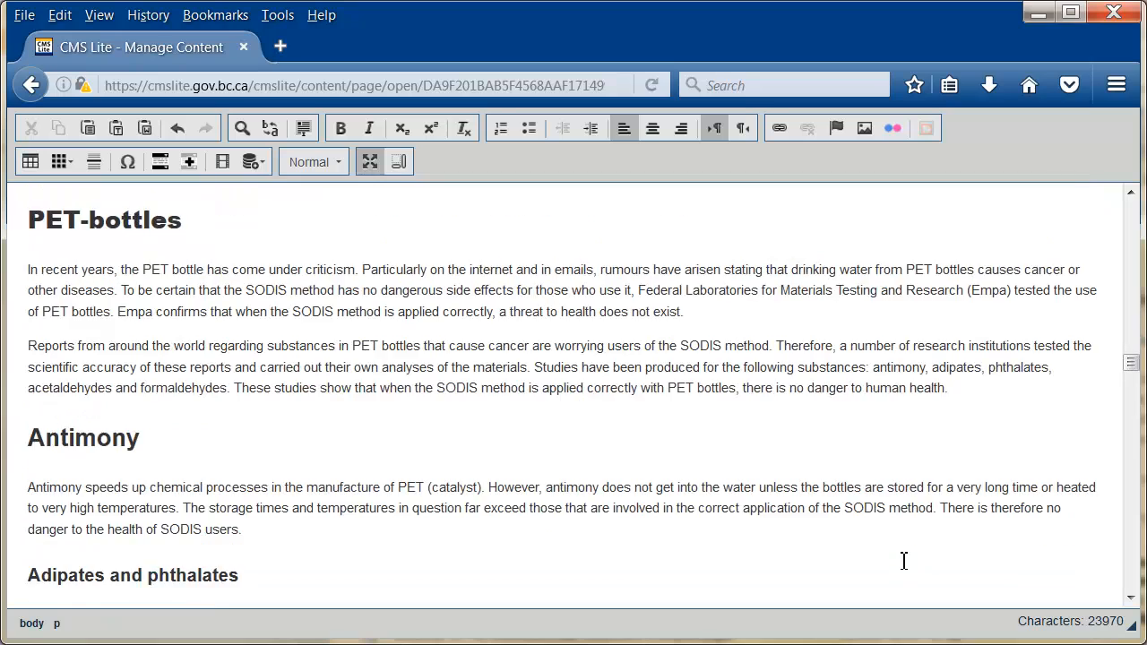
scroll(903, 561, "up", 6)
left_click(217, 352)
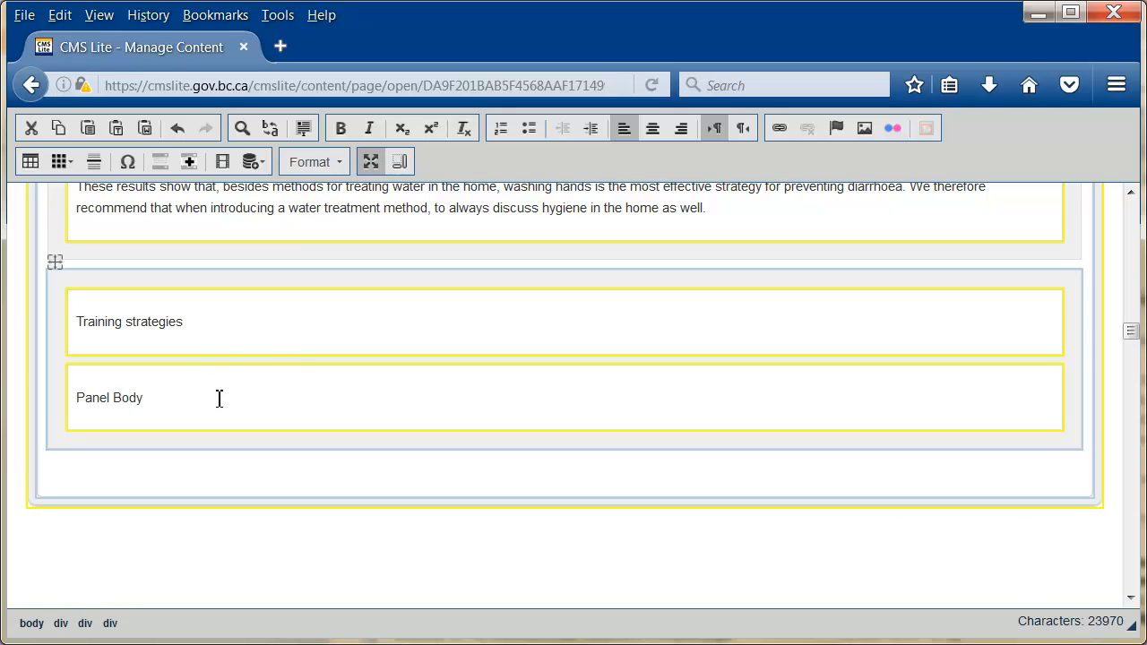
left_click_drag(217, 397, 34, 412)
key("ctrl+v")
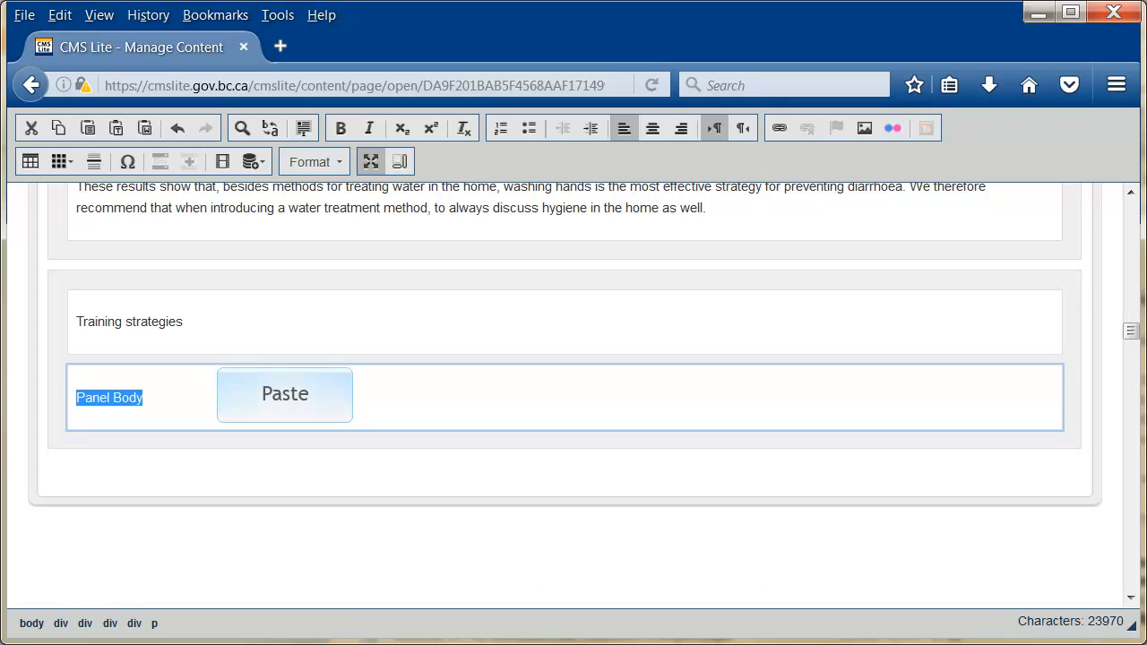
Show the block outlines in the empty area between the accordion and the PET-bottles heading.
left_click_drag(1131, 366, 1132, 388)
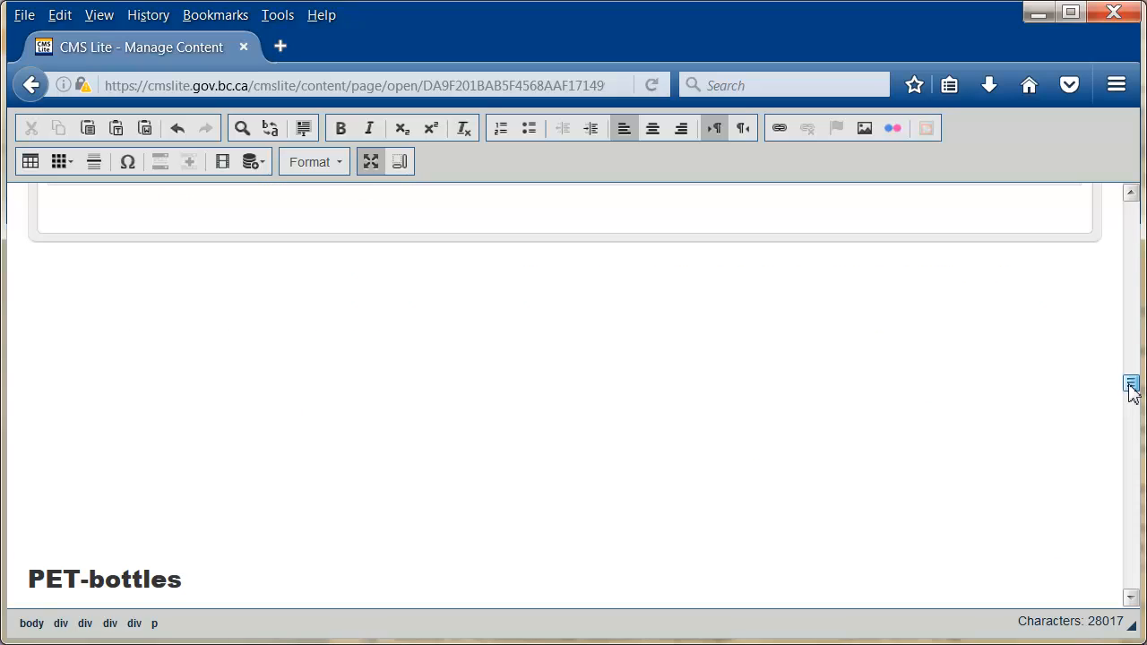
left_click(36, 282)
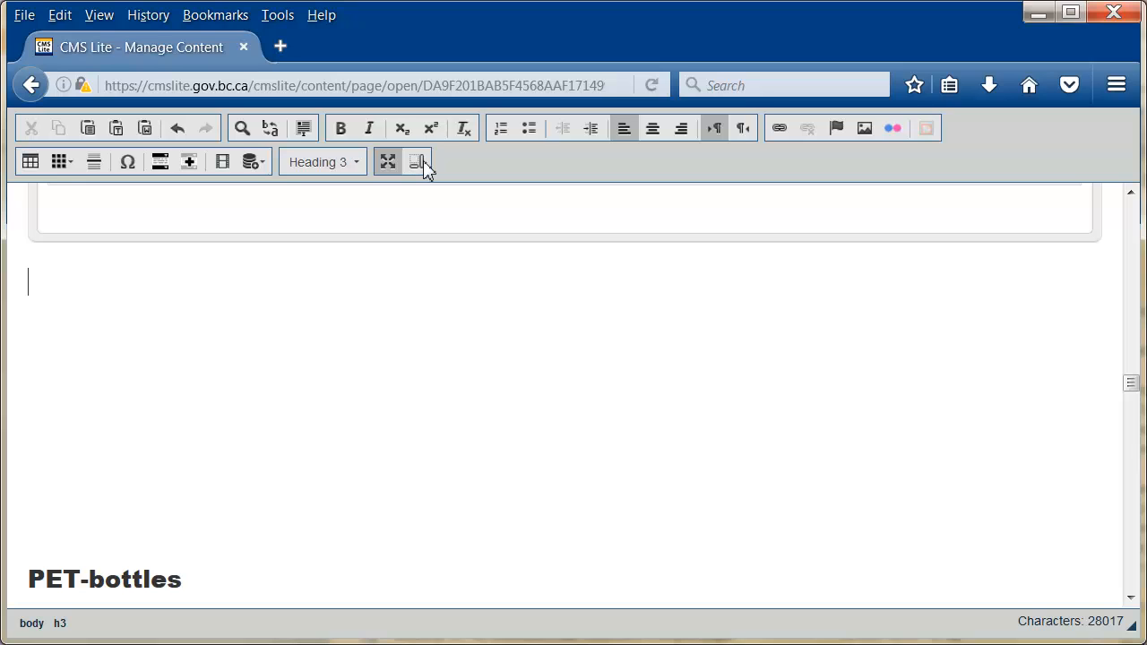
left_click(418, 162)
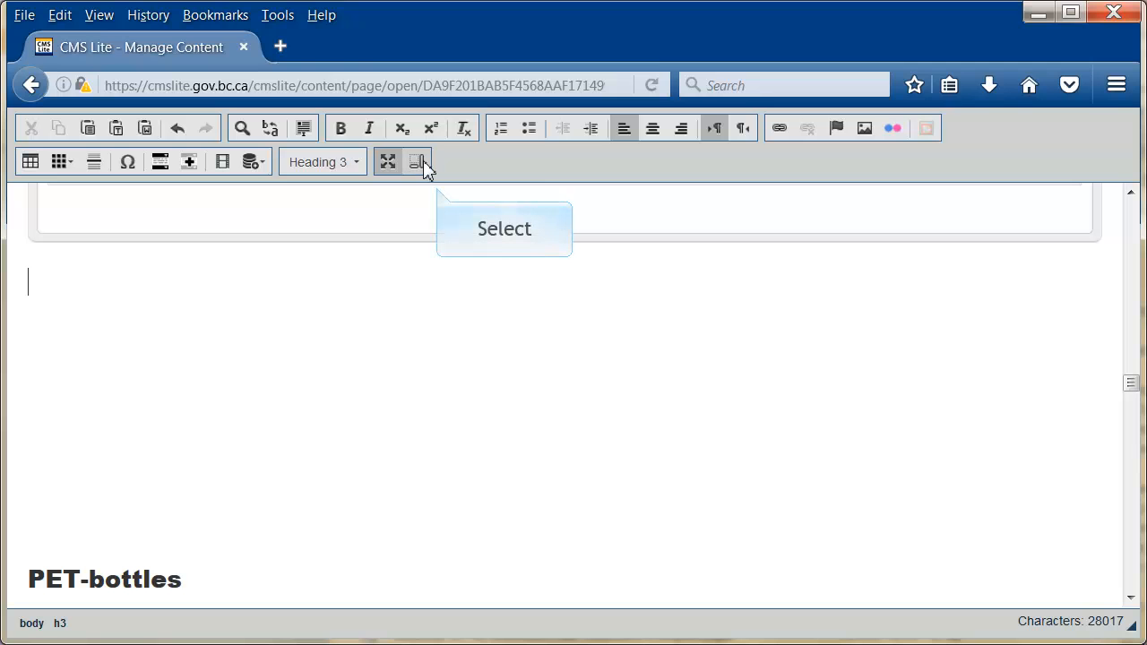
left_click(423, 163)
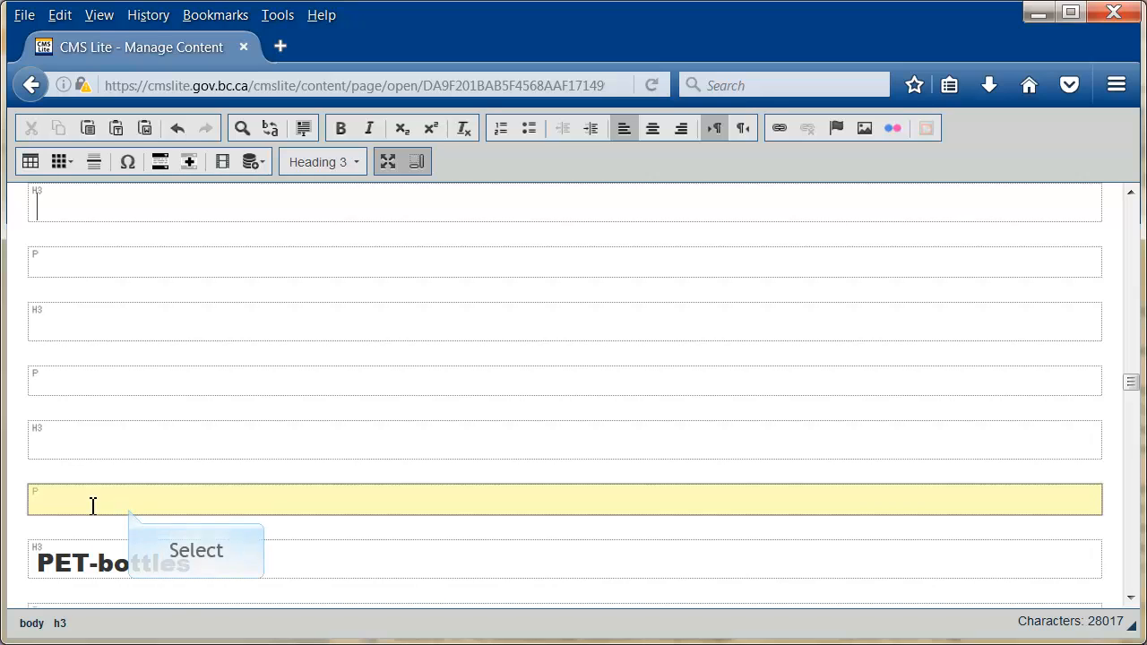
Delete all the empty heading and paragraph blocks between the accordion and the PET-bottles heading.
left_click(93, 506)
key("BackSpace")
key("BackSpace")
key("BackSpace")
key("BackSpace")
key("BackSpace")
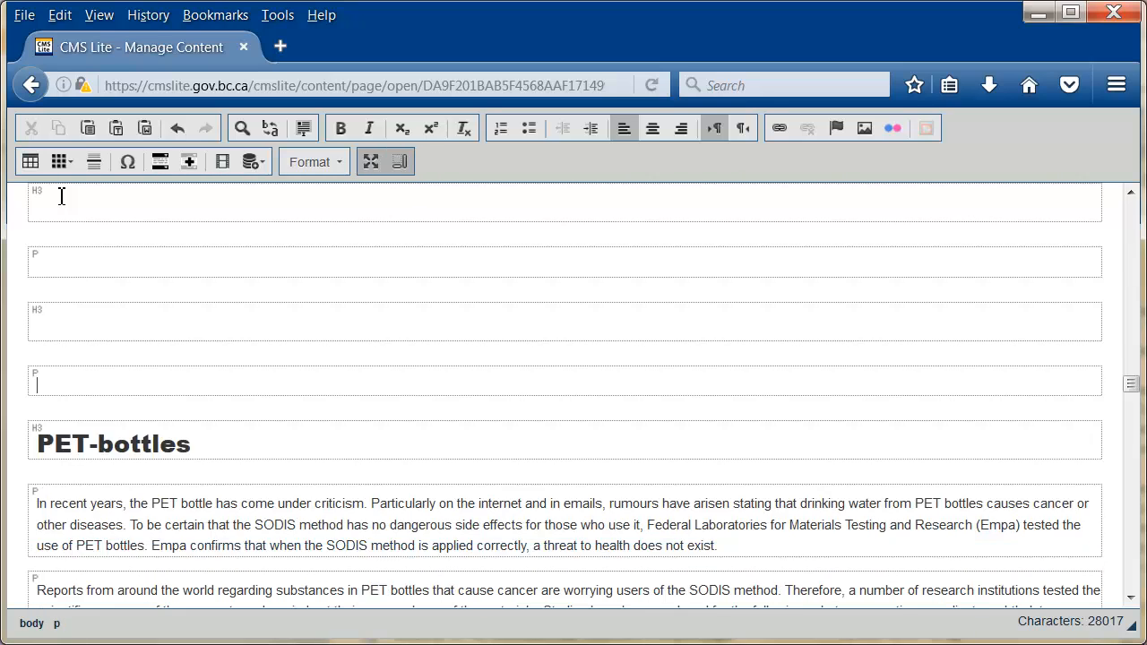
key("BackSpace")
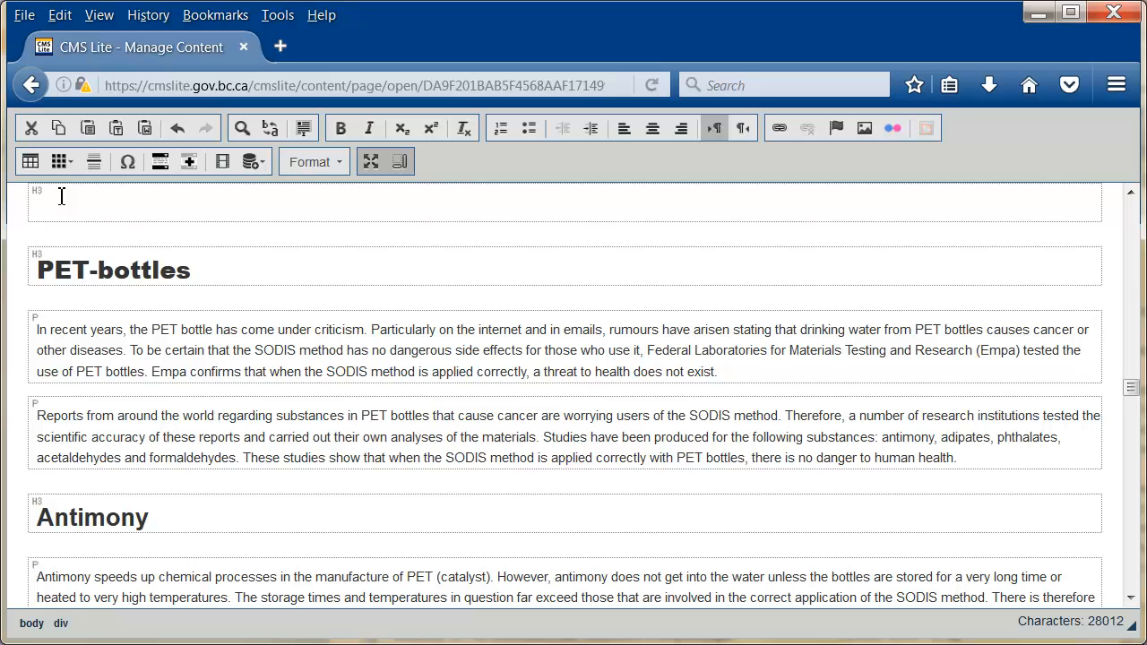
scroll(57, 251, "up", 2)
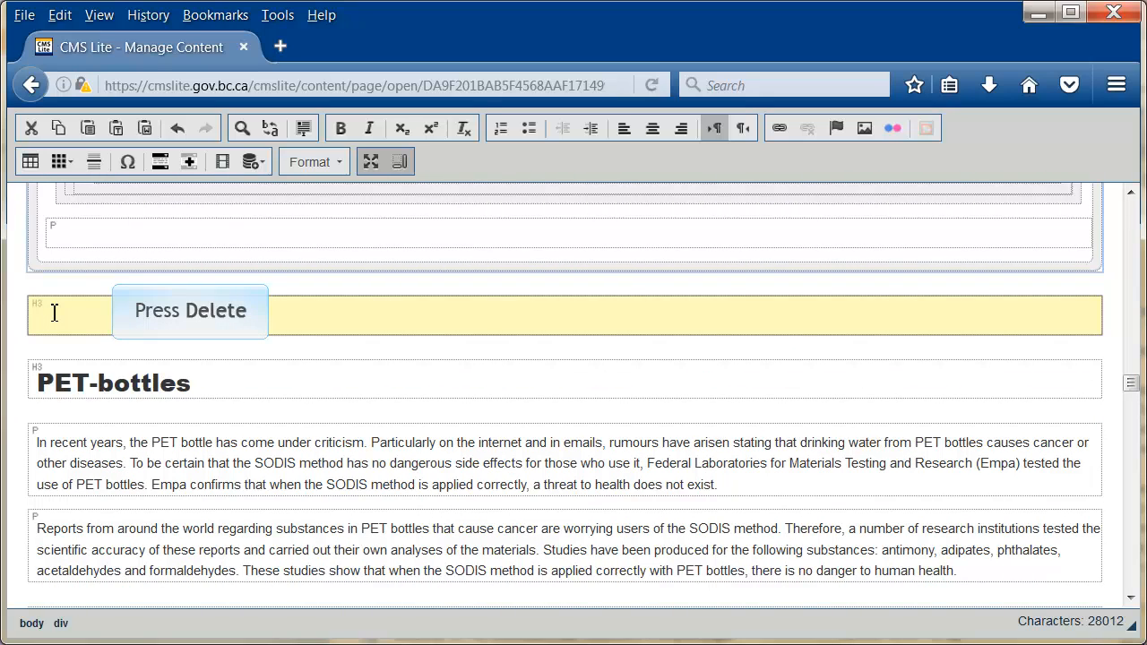
key("Delete")
Move the PET-bottles heading into the title of a new fourth panel below Training strategies and remove its bold formatting.
left_click_drag(192, 321, 41, 327)
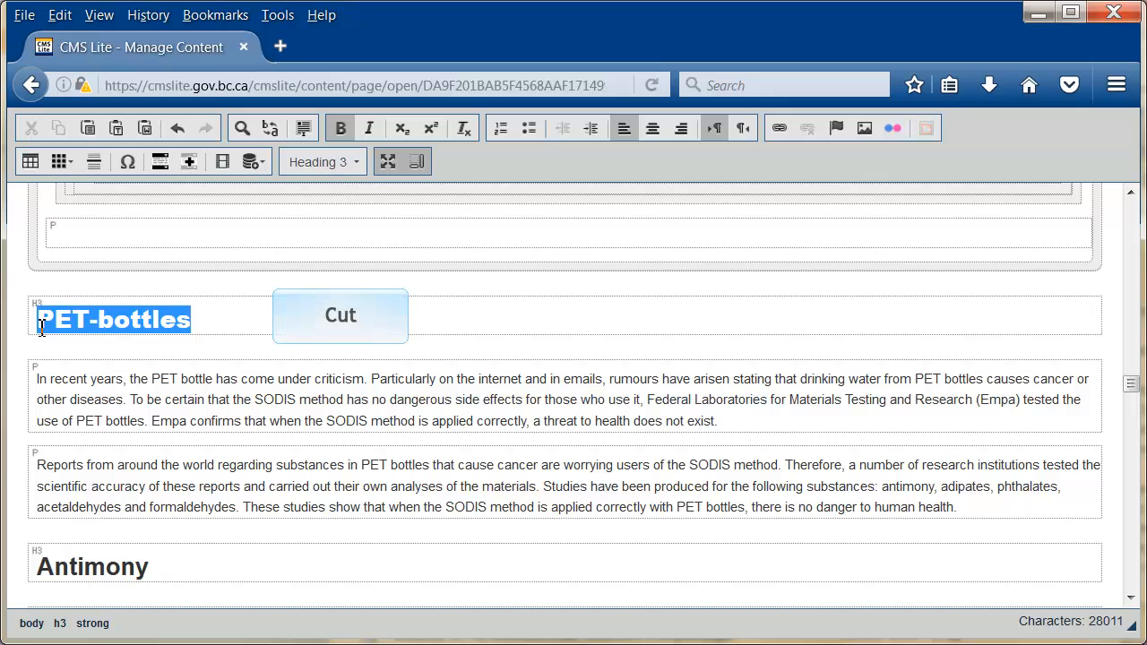
key("ctrl+x")
scroll(69, 343, "up", 3)
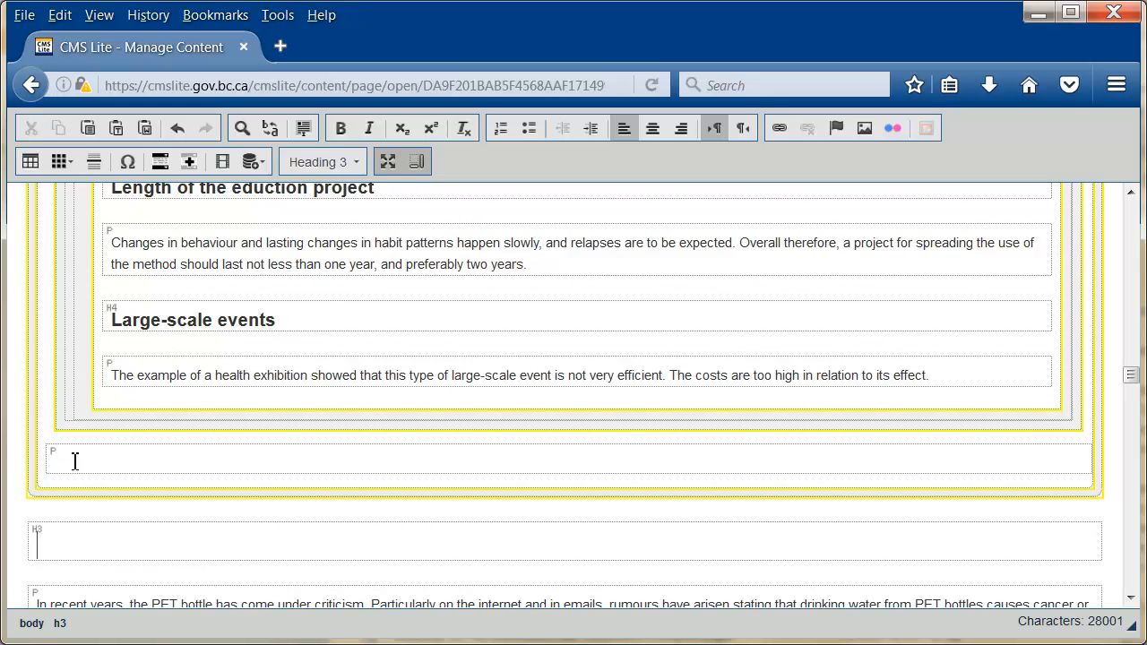
left_click(75, 462)
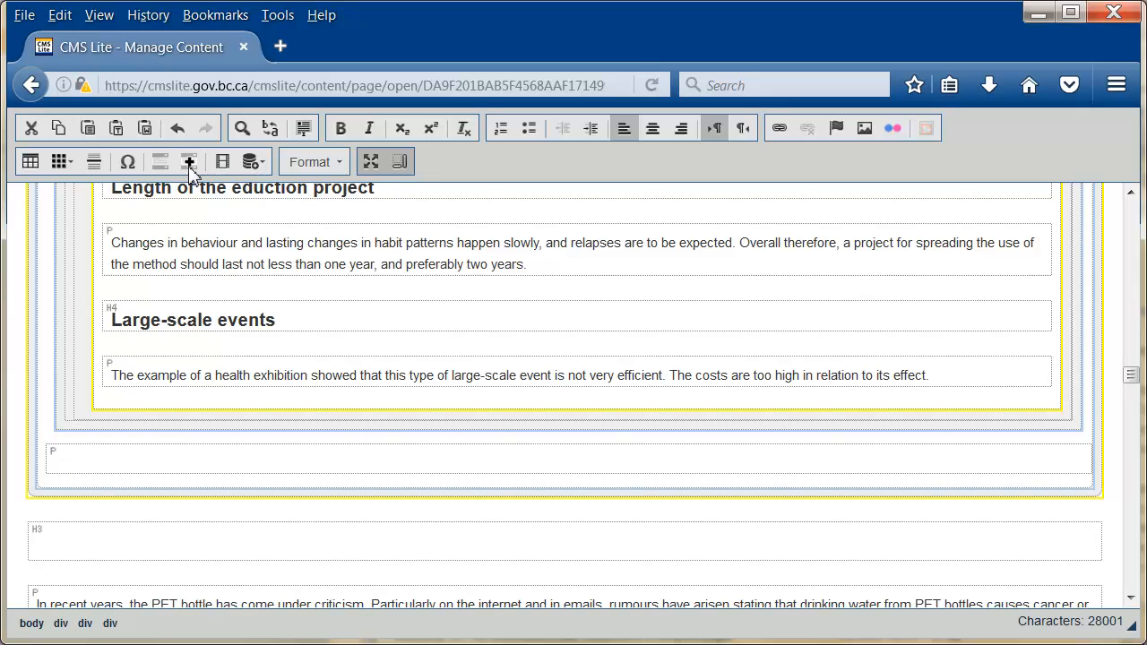
left_click(189, 164)
left_click_drag(210, 396, 85, 404)
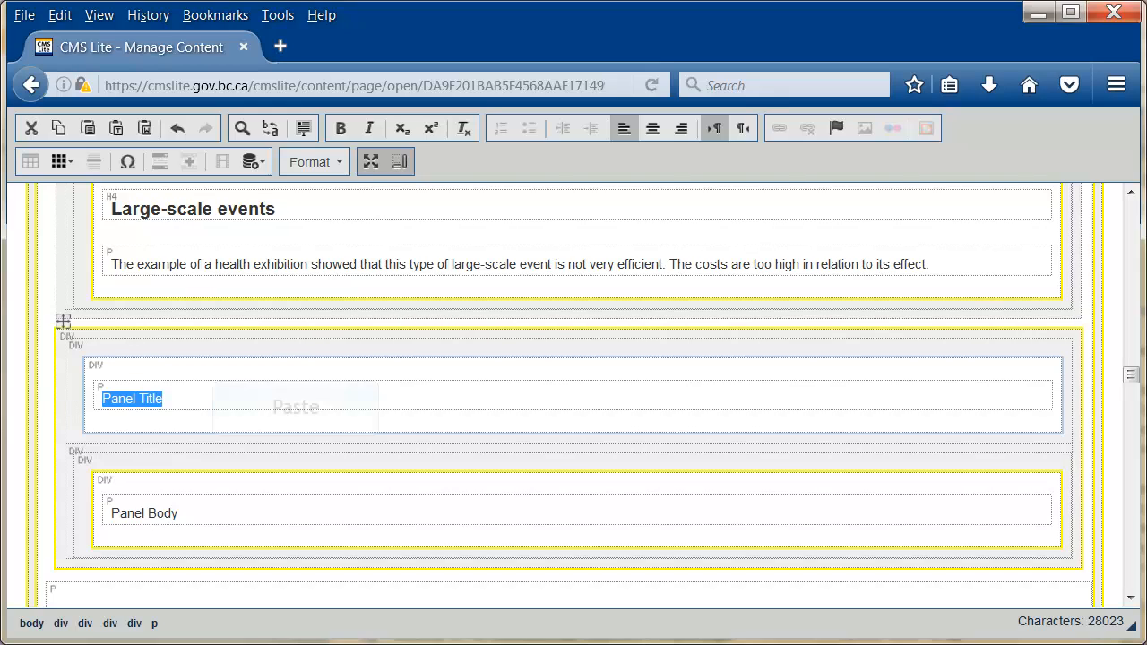
key("ctrl+v")
left_click_drag(145, 406, 66, 407)
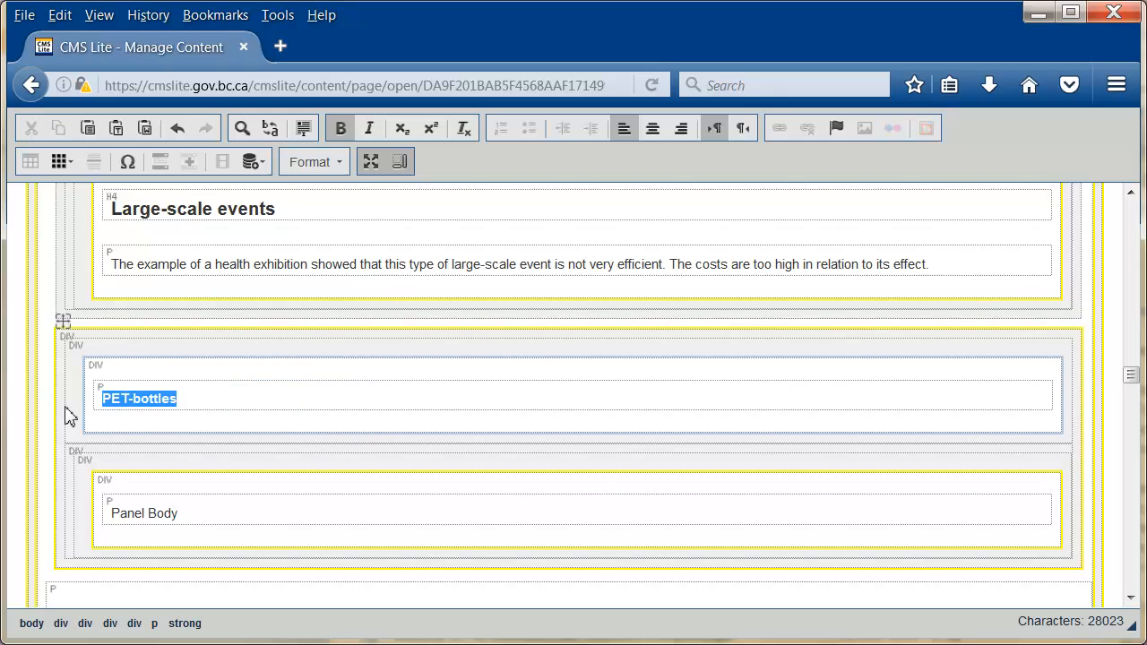
left_click(341, 131)
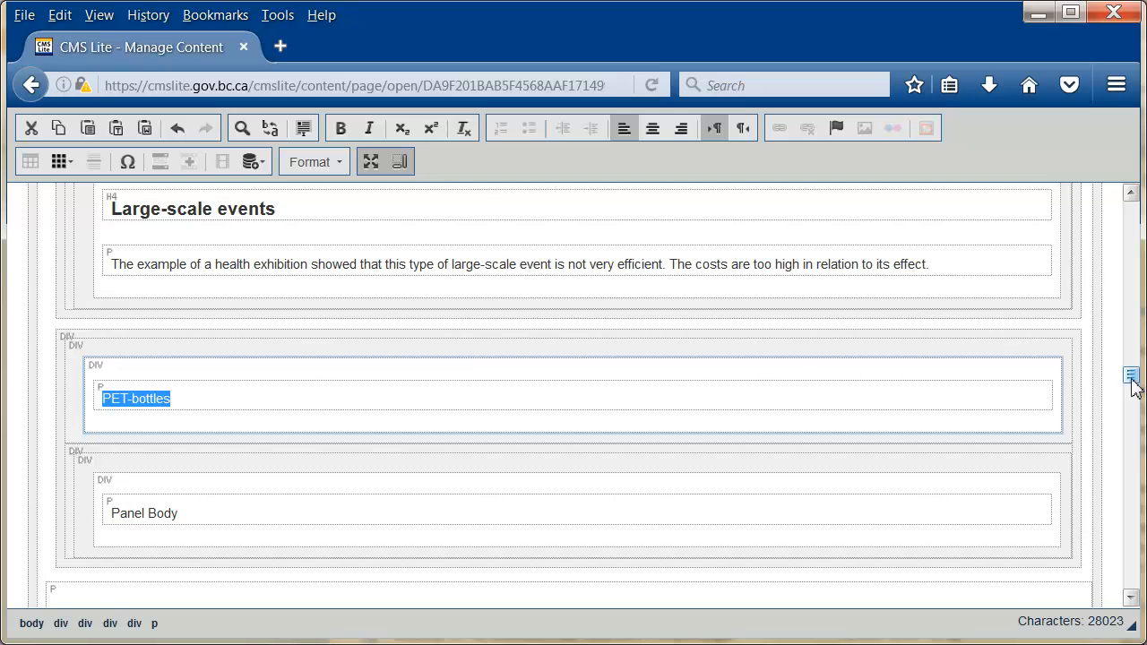
Move all PET-bottles section text above the Scientific Publications heading into the fourth panel's body, replacing the placeholder.
left_click_drag(1133, 382, 1133, 397)
left_click(38, 309)
left_click_drag(38, 308, 224, 530)
scroll(113, 573, "down", 3)
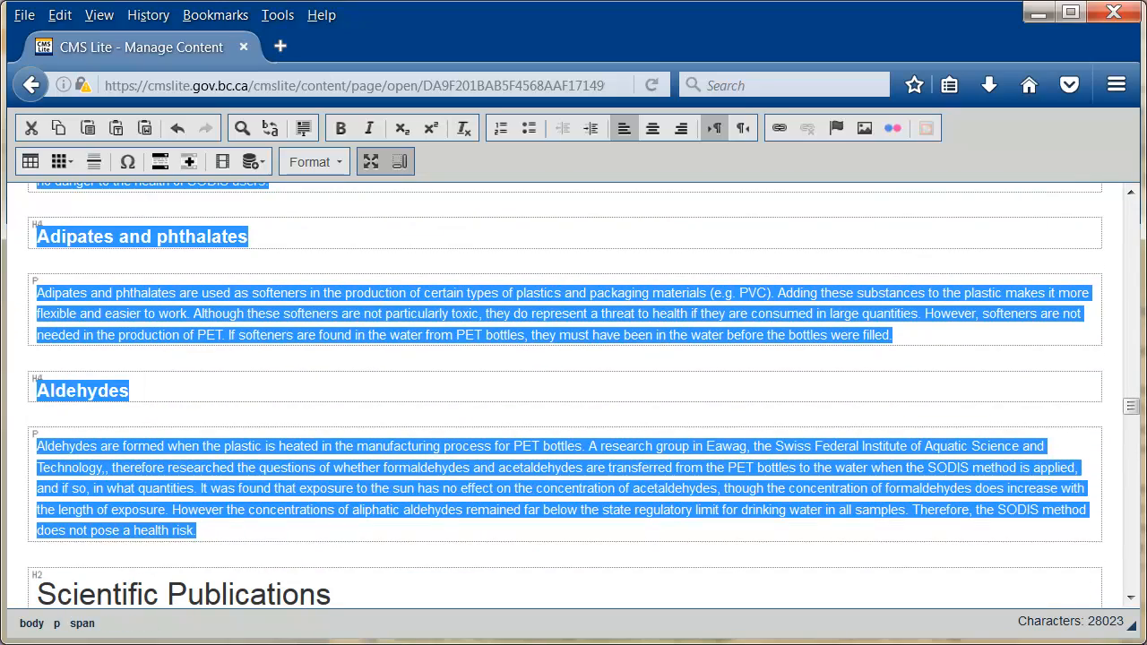
key("ctrl+x")
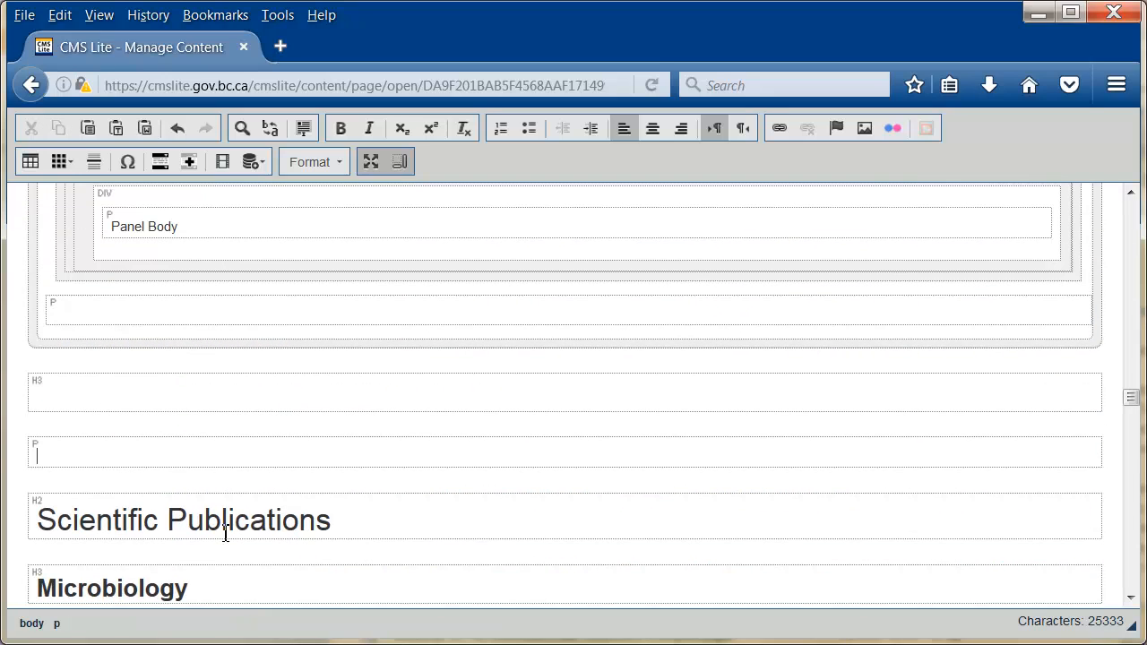
left_click_drag(213, 228, 97, 230)
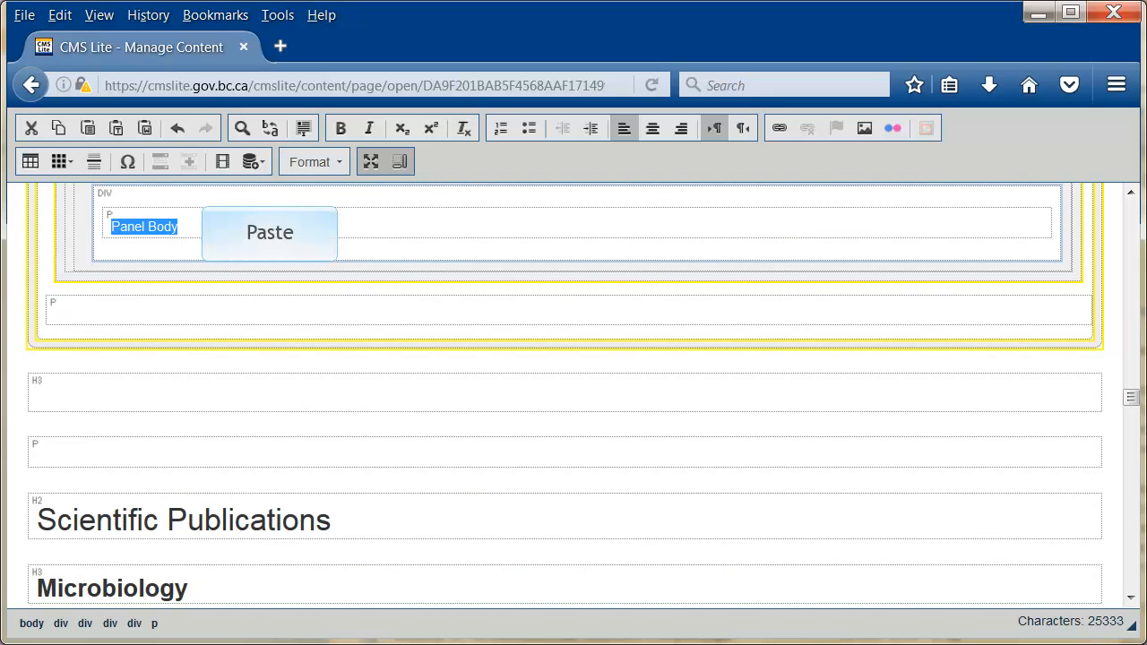
key("ctrl+v")
Delete the empty heading and paragraph blocks between the accordion and the Scientific Publications heading.
left_click_drag(1132, 405, 1132, 420)
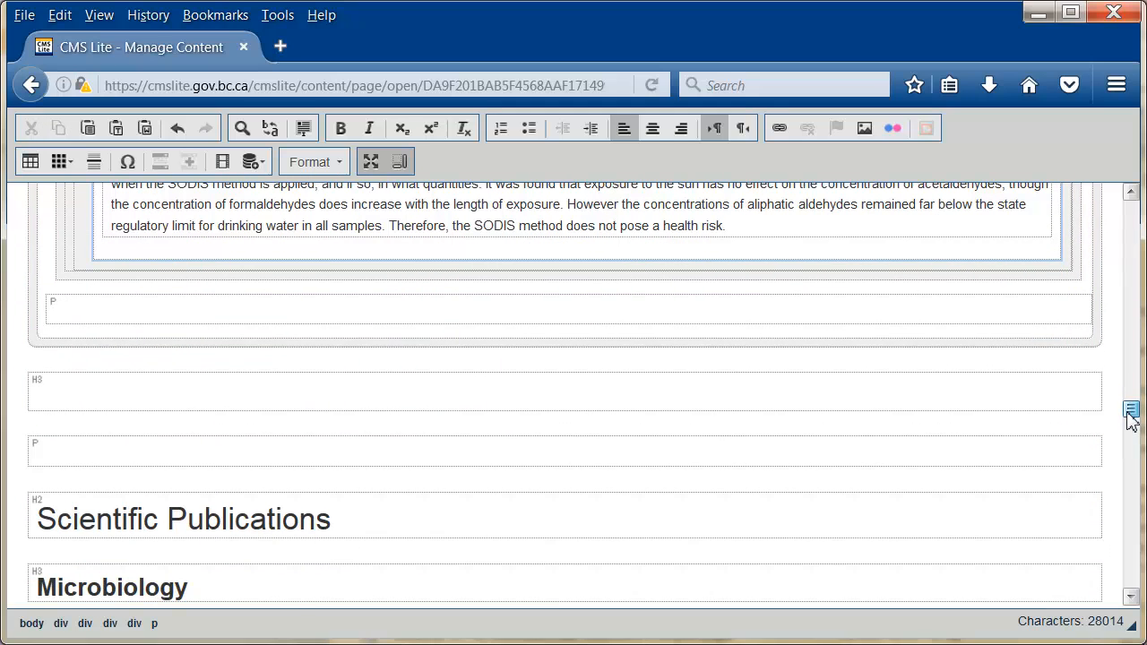
left_click(79, 451)
left_click(39, 387)
key("Delete")
key("Delete")
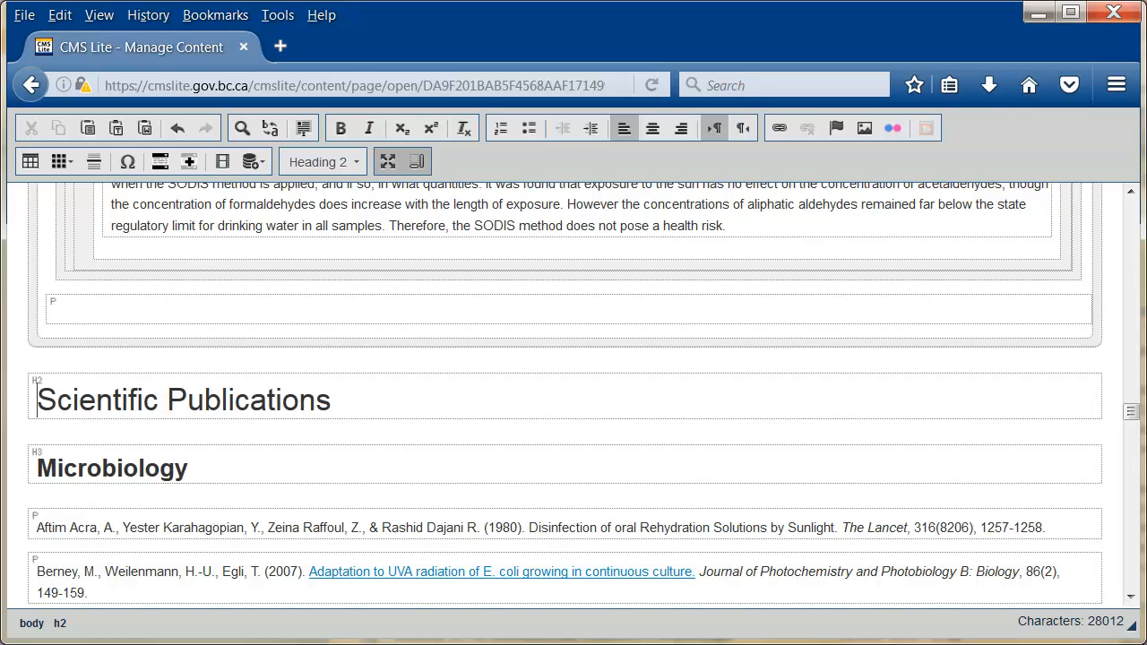
Insert a new accordion with one panel on a new line below the Scientific Publications heading.
key("End")
key("Return")
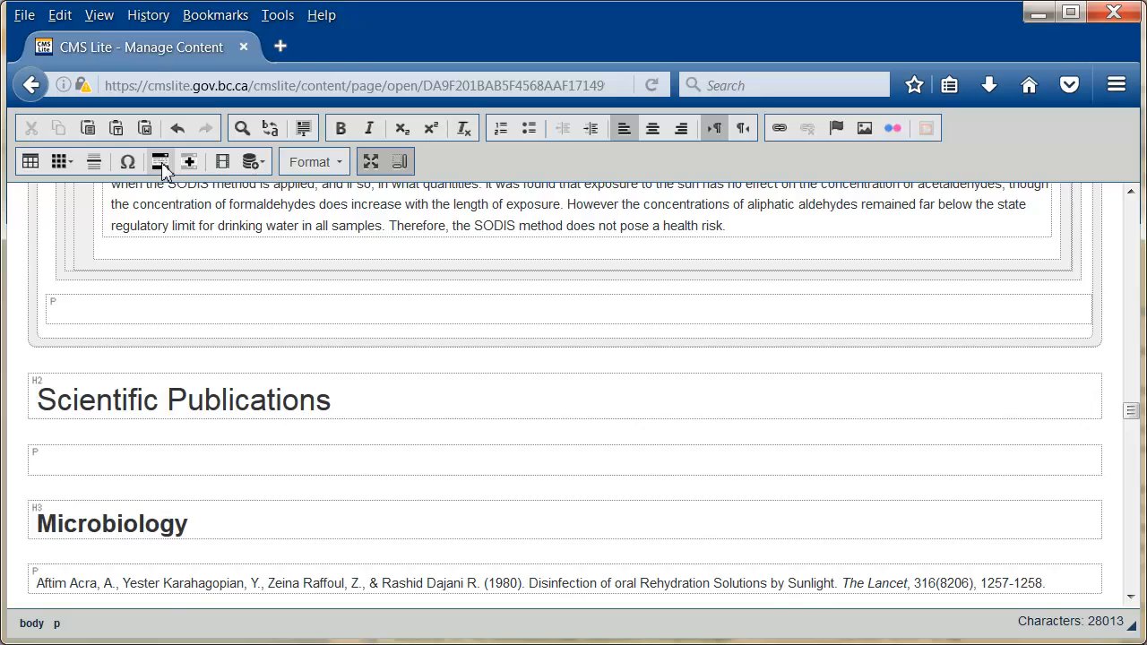
left_click(161, 161)
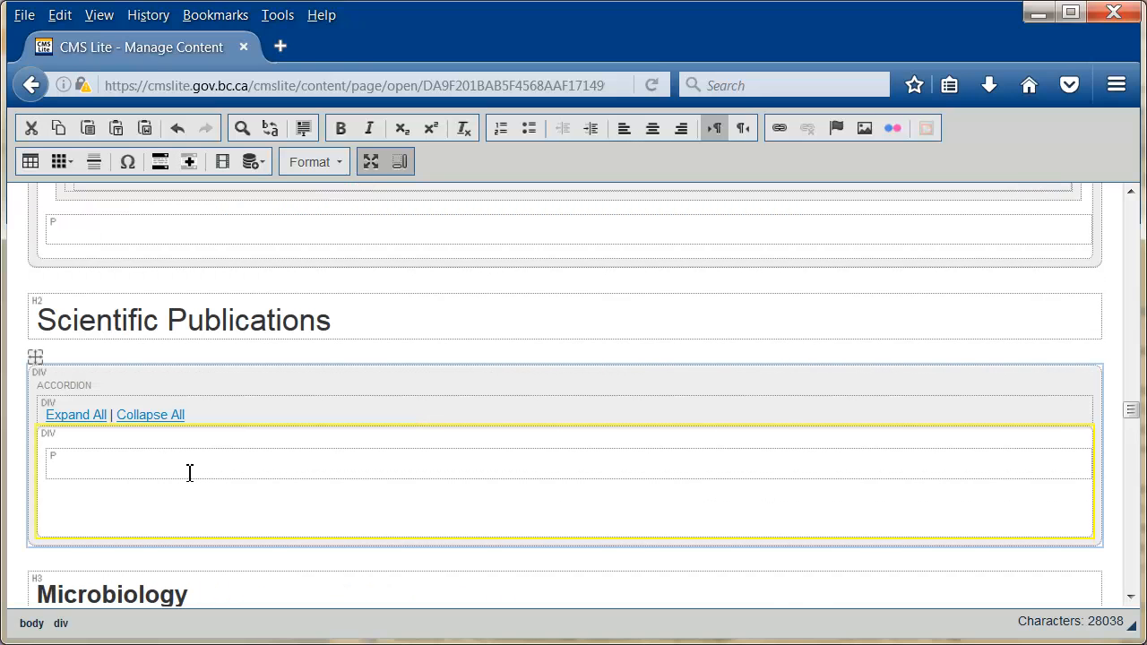
left_click(190, 473)
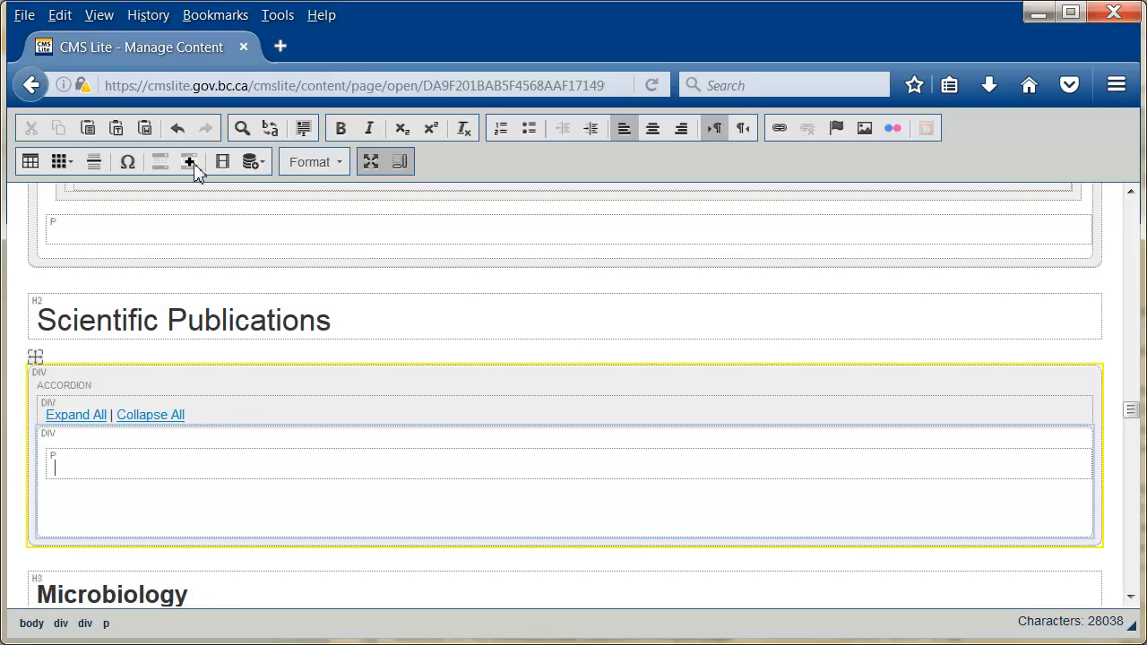
left_click(189, 161)
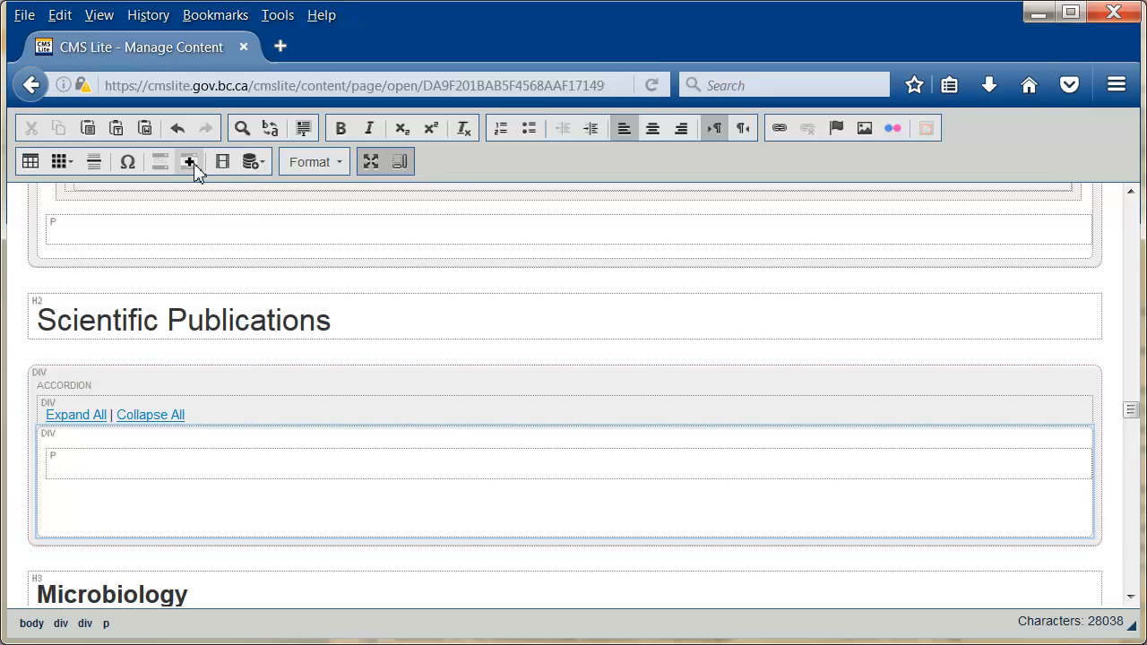
Move the Microbiology heading under Scientific Publications into the new panel's title, replacing the placeholder, and remove its bold formatting.
scroll(1131, 601, "down", 1)
left_click_drag(188, 569, 35, 587)
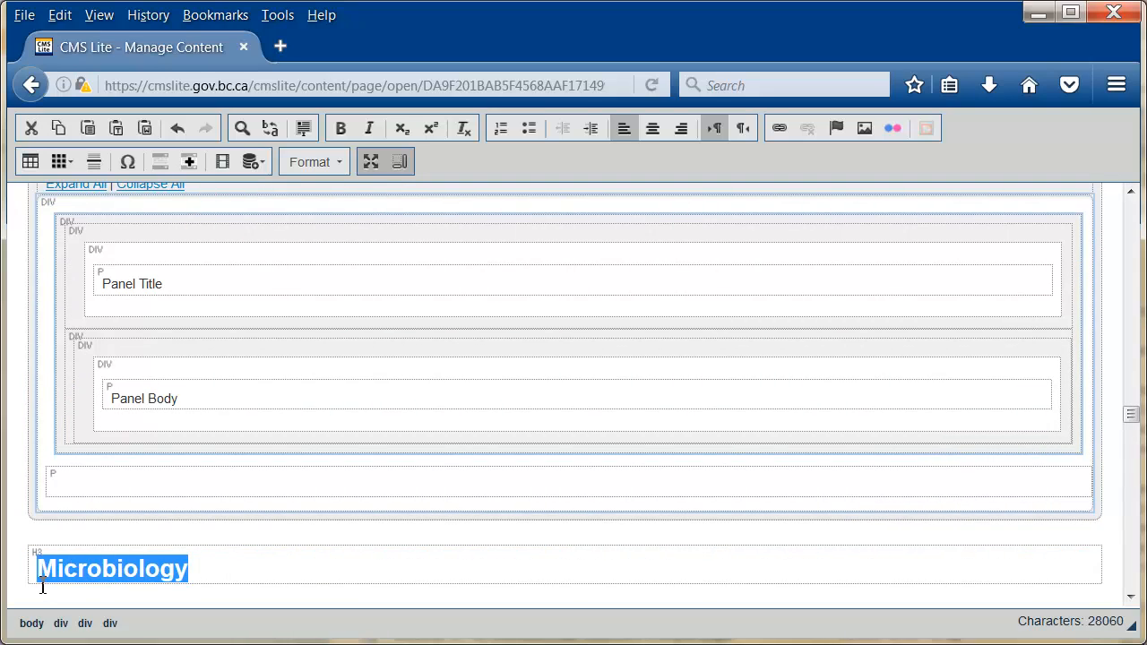
key("ctrl+x")
left_click(187, 279)
left_click_drag(188, 279, 102, 285)
key("ctrl+v")
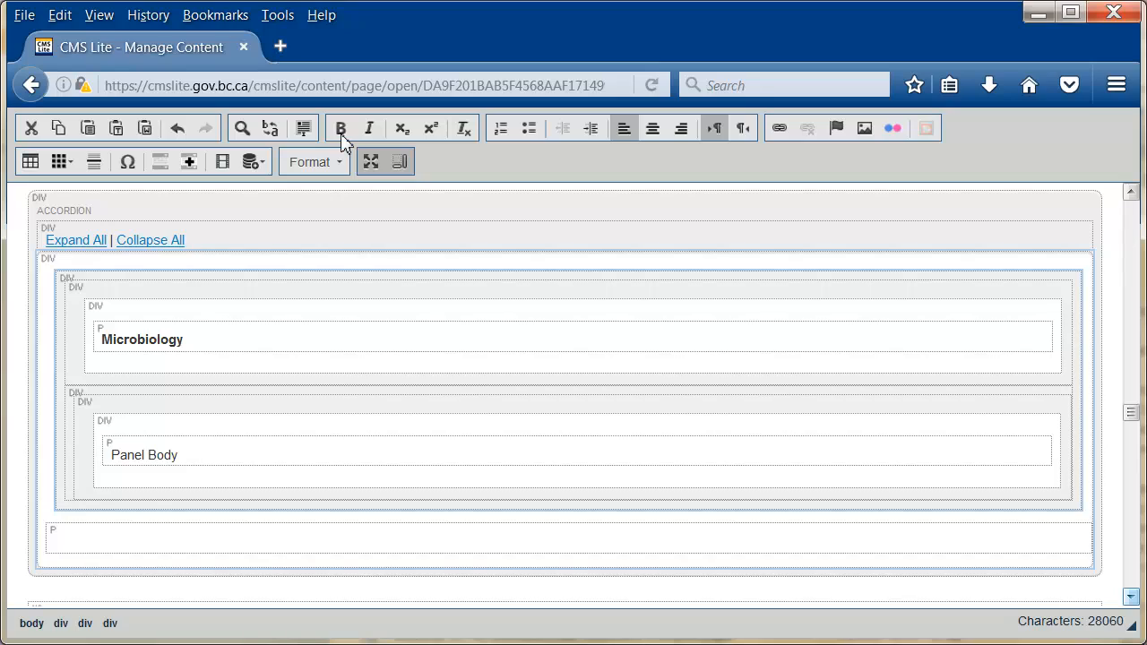
left_click(341, 134)
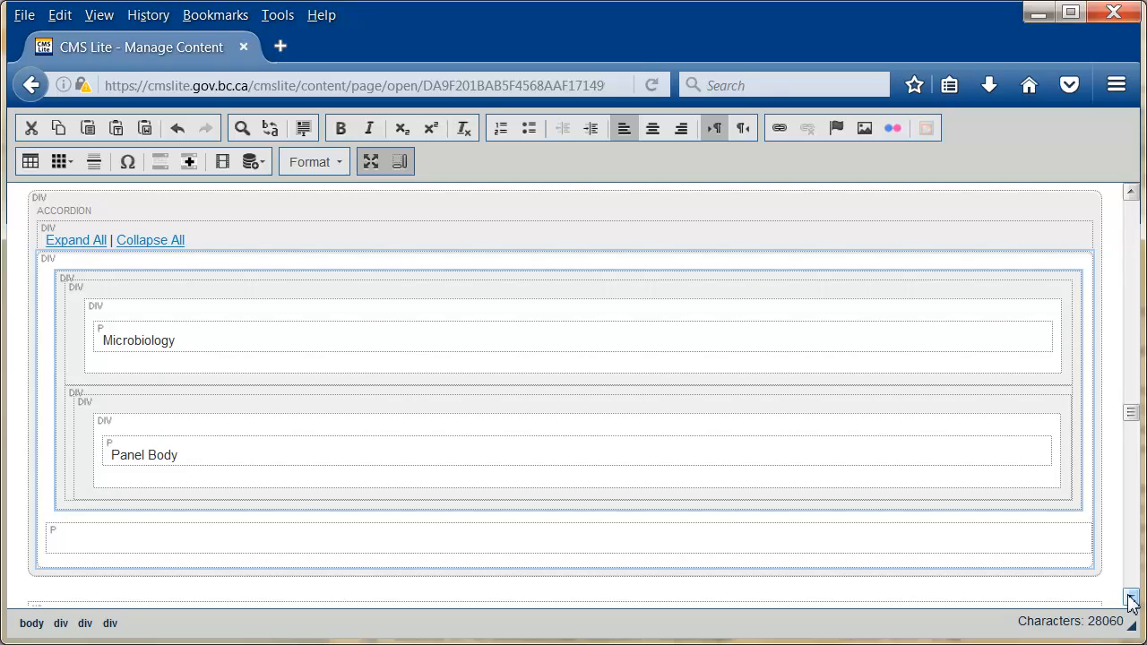
Move all Microbiology publication entries above the Health heading into the Microbiology panel's body, replacing the placeholder.
scroll(1131, 598, "down", 3)
left_click_drag(36, 453, 469, 460)
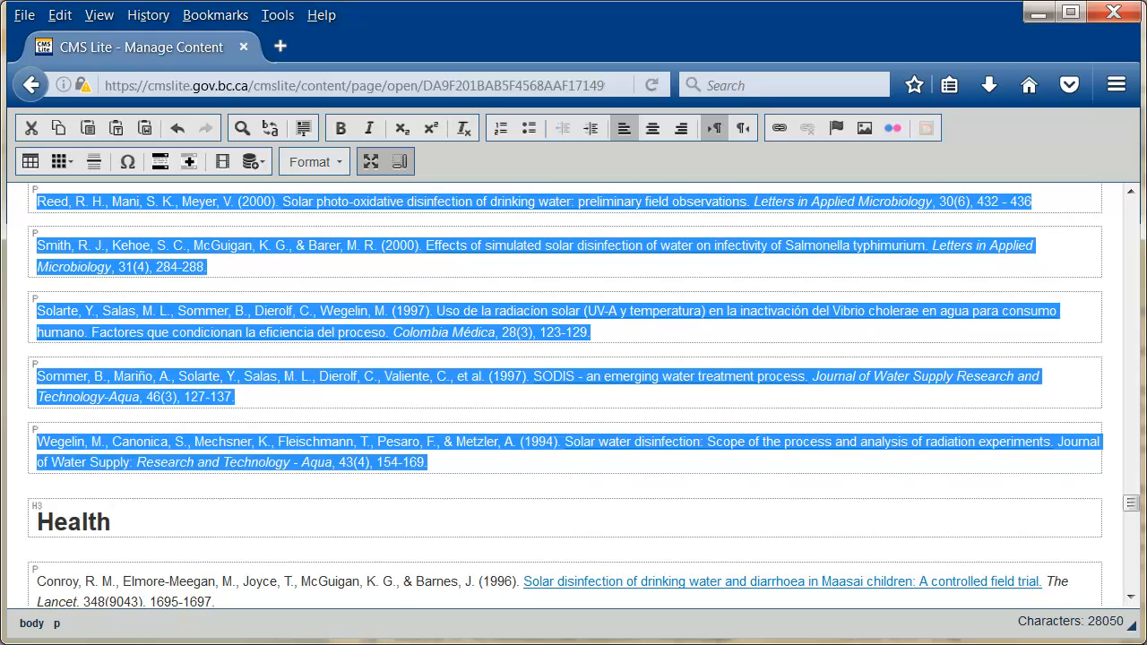
key("Delete")
scroll(463, 463, "up", 20)
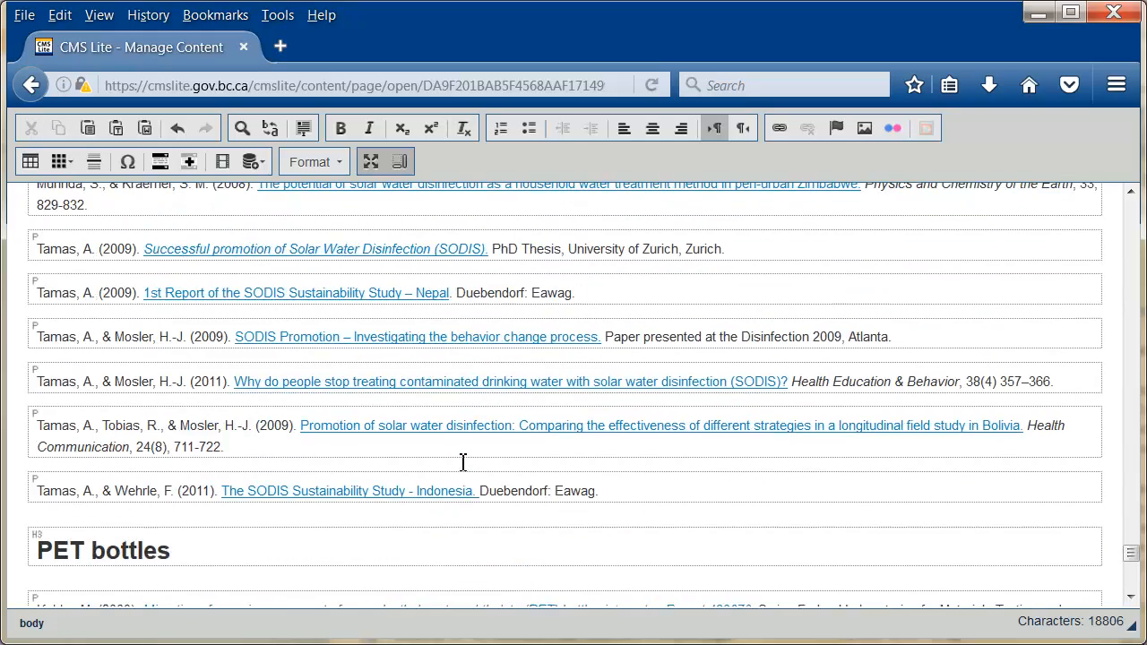
scroll(461, 466, "up", 4)
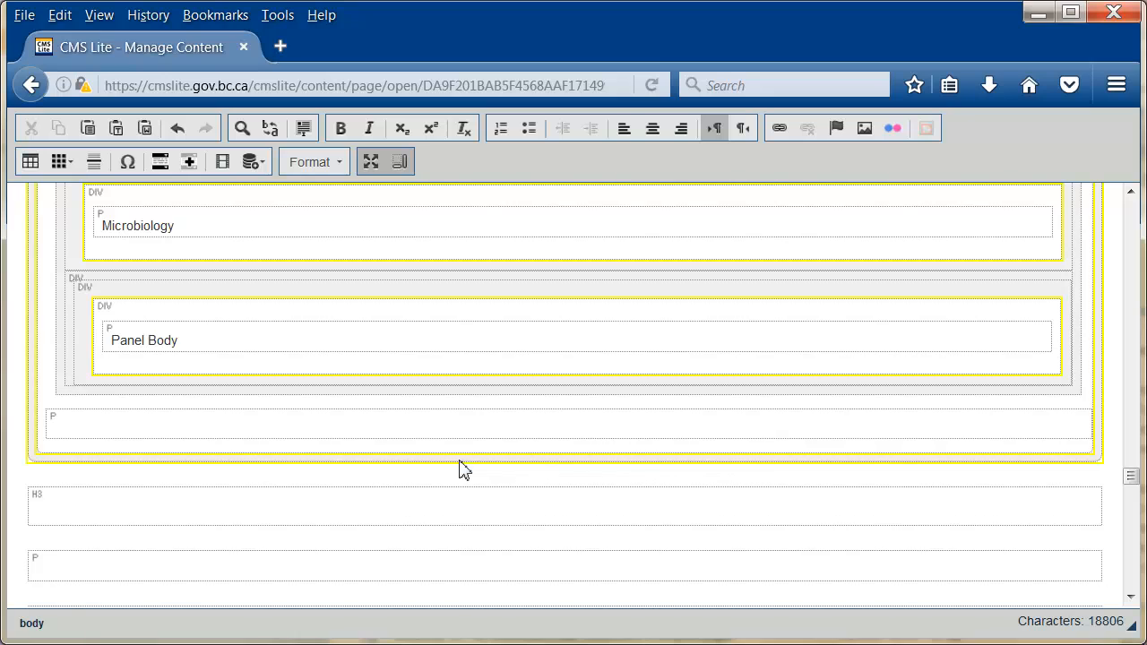
left_click_drag(177, 339, 92, 359)
key("ctrl+v")
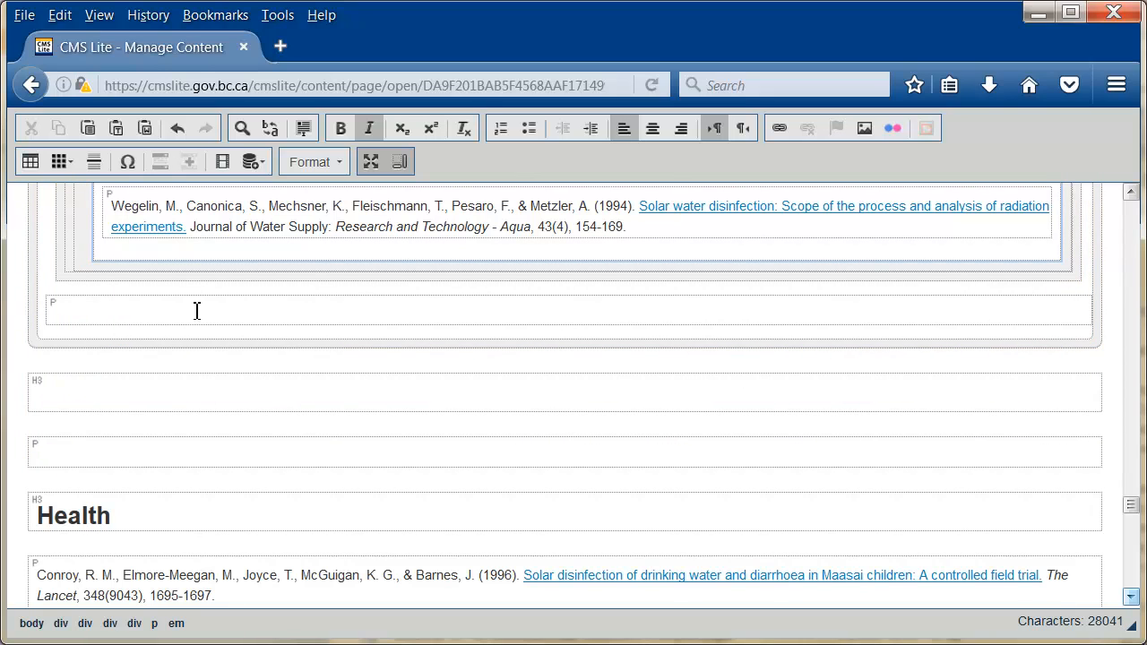
Add a second panel to the Scientific Publications accordion and move the Health heading into its title, replacing the placeholder.
left_click(196, 310)
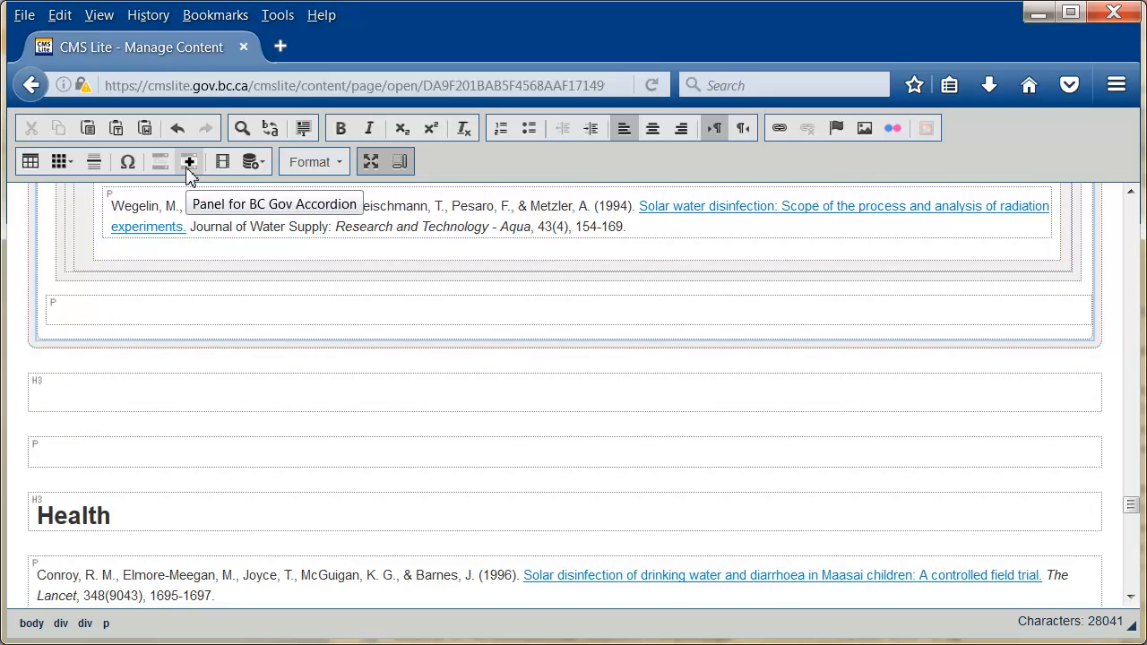
left_click(189, 164)
scroll(1132, 506, "down", 3)
left_click_drag(110, 594, 26, 601)
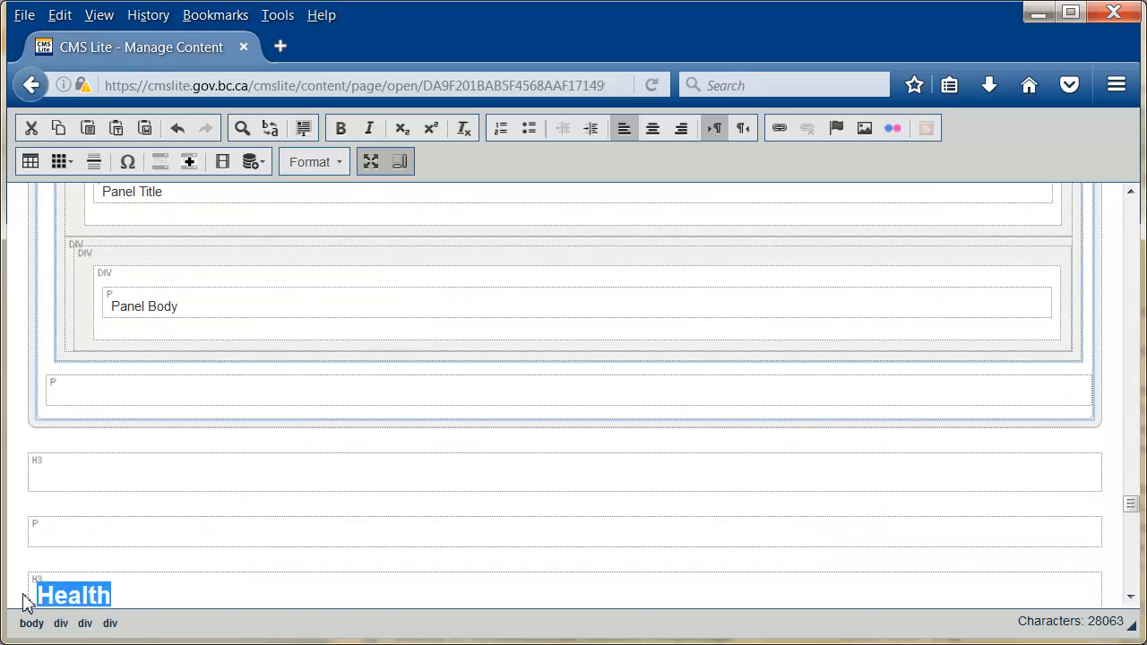
key("Delete")
left_click_drag(179, 193, 99, 295)
key("ctrl+v")
Move all Health publication entries above the Training strategies heading into the Health panel's body, replacing the placeholder.
scroll(179, 421, "down", 2)
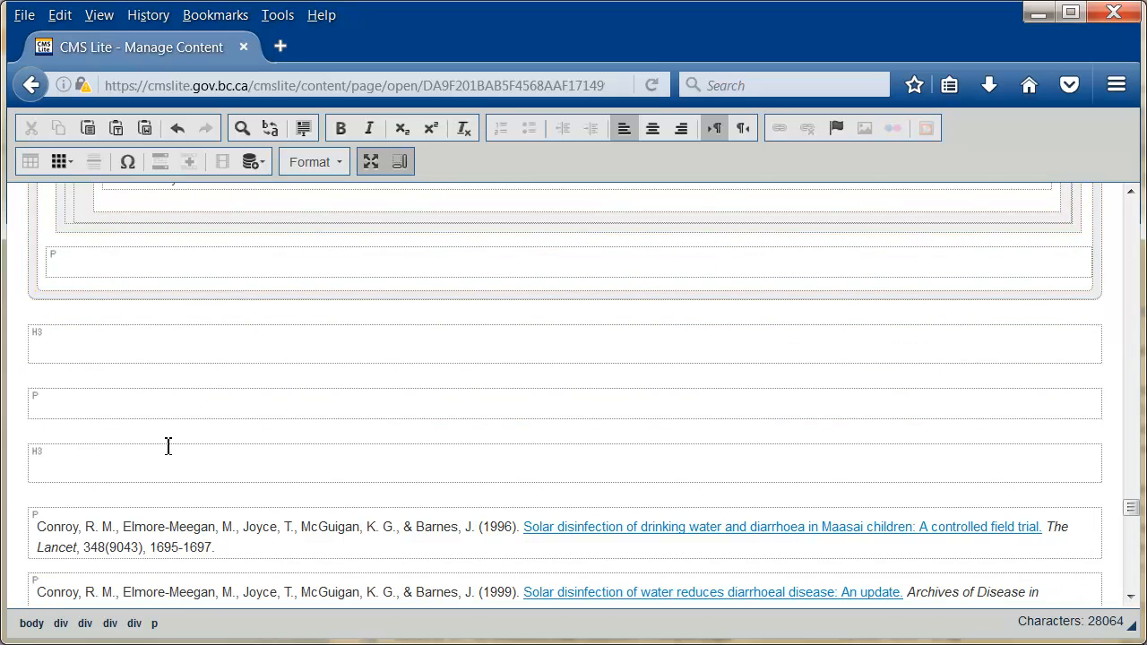
left_click_drag(37, 527, 54, 547)
left_click_drag(87, 394, 244, 536)
key("ctrl+x")
scroll(247, 536, "up", 3)
scroll(246, 536, "up", 5)
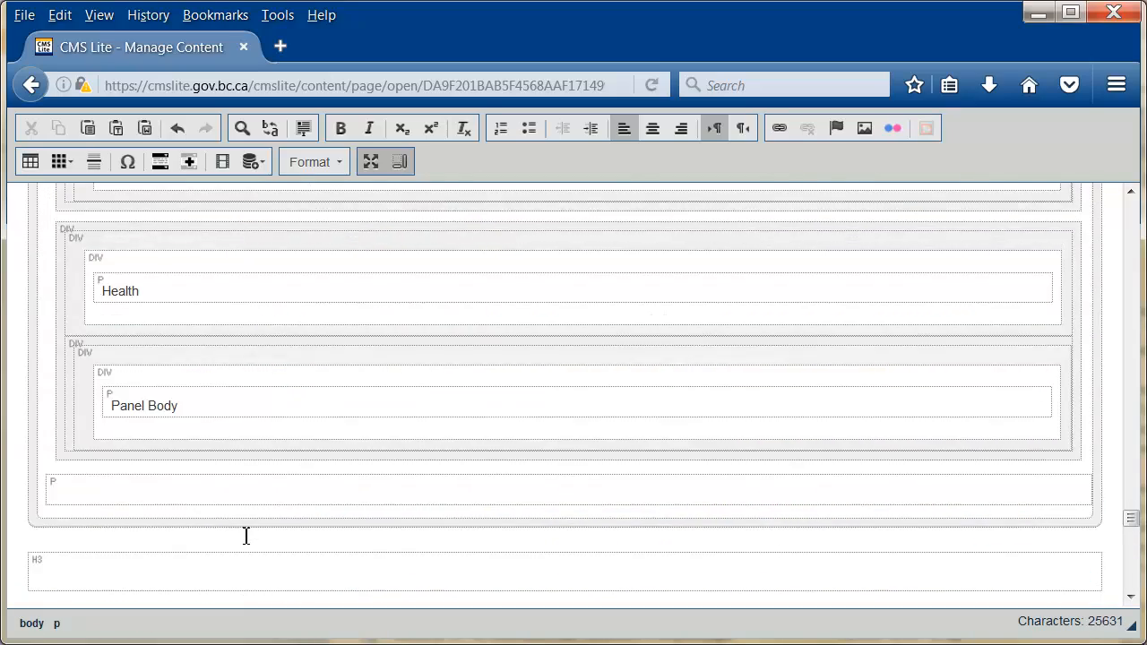
left_click_drag(180, 464, 76, 470)
key("ctrl+v")
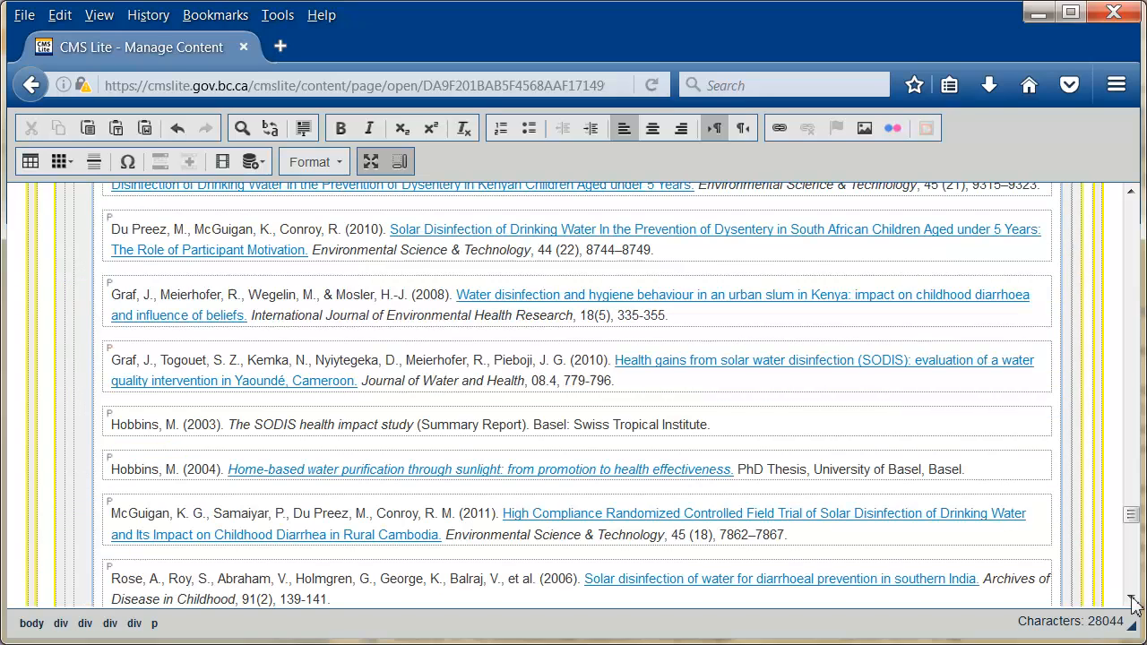
Add a third panel to the accordion in the empty paragraph below the Health panel.
left_click(1132, 598)
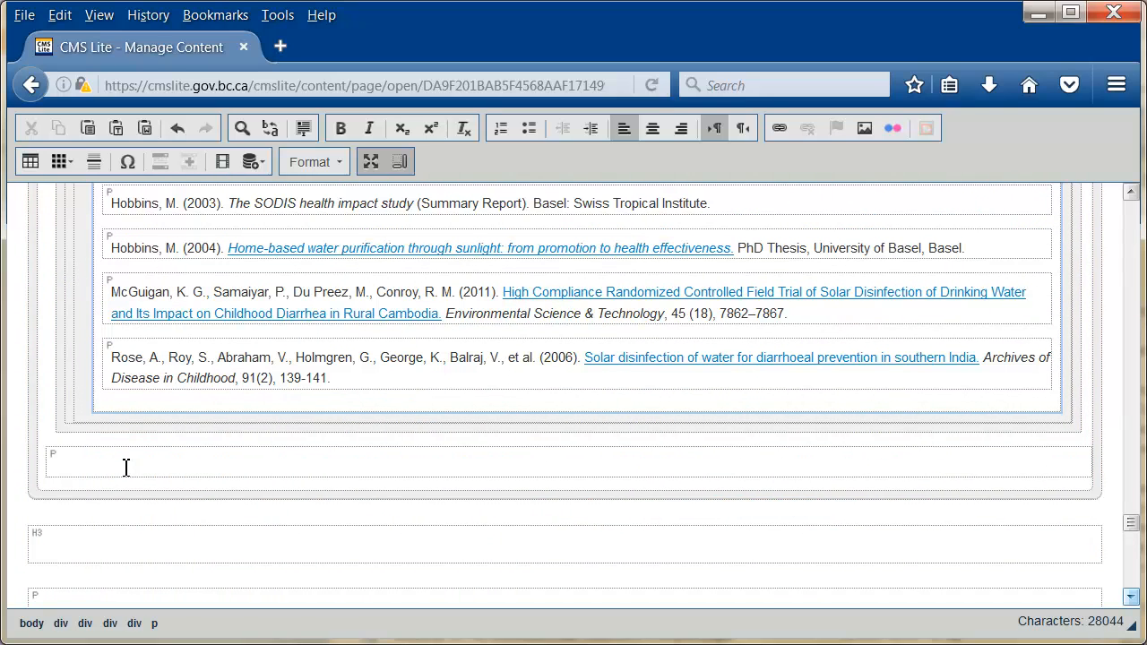
left_click(126, 467)
left_click(188, 163)
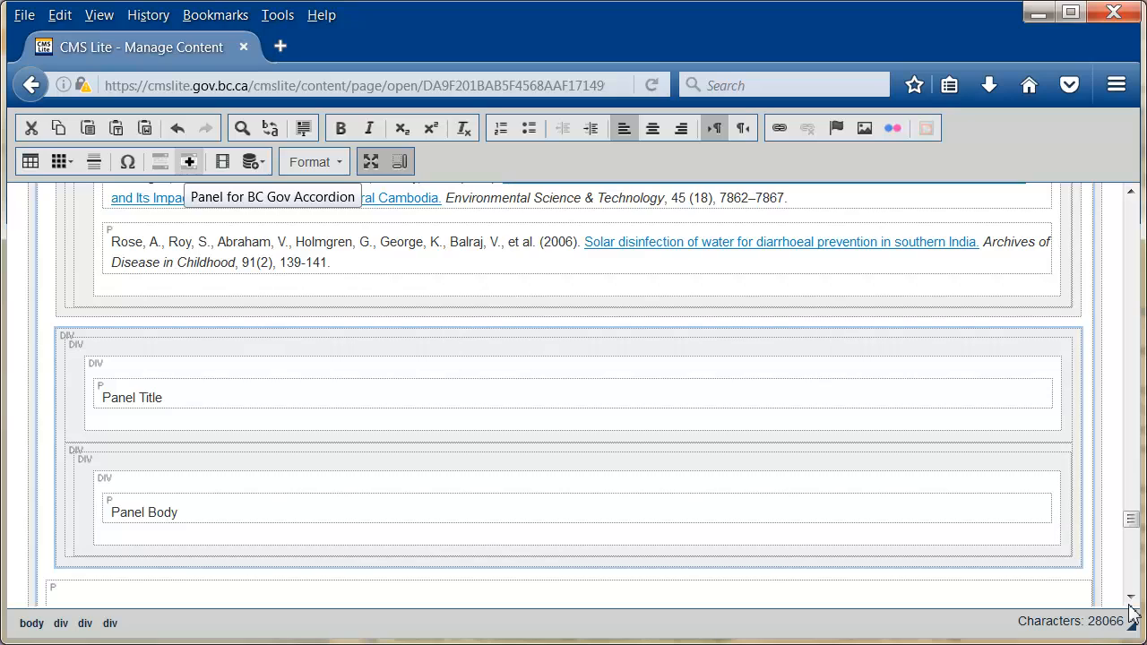
Delete the empty heading and paragraph blocks between the accordion and the Training strategies heading.
left_click(1131, 539)
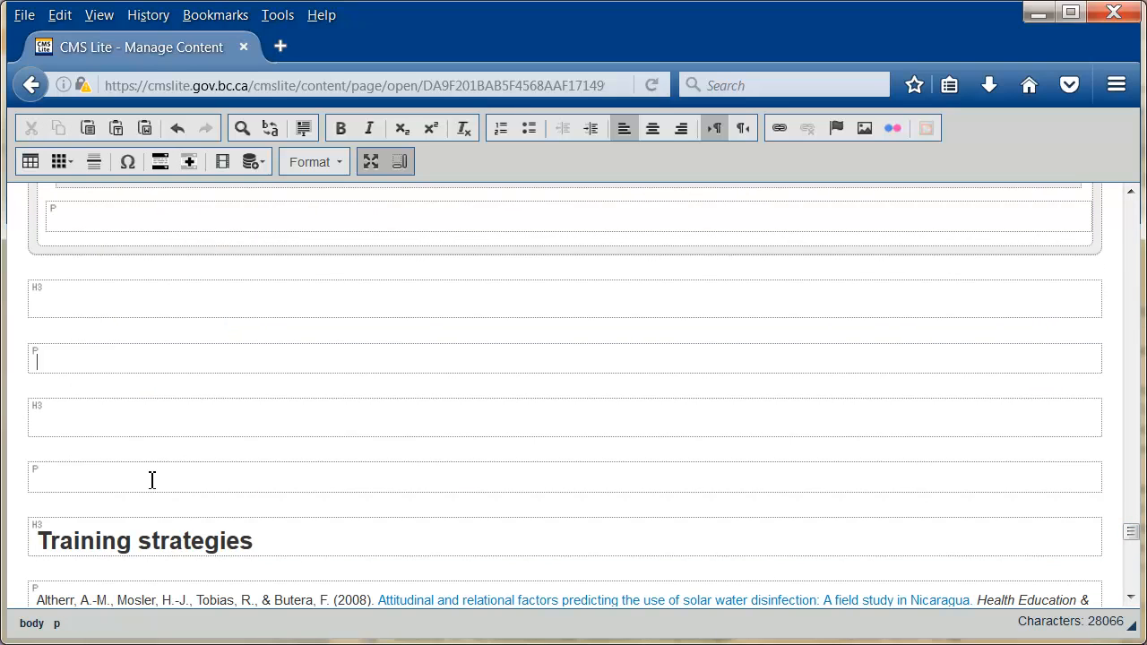
key("BackSpace")
key("BackSpace")
key("BackSpace")
key("BackSpace")
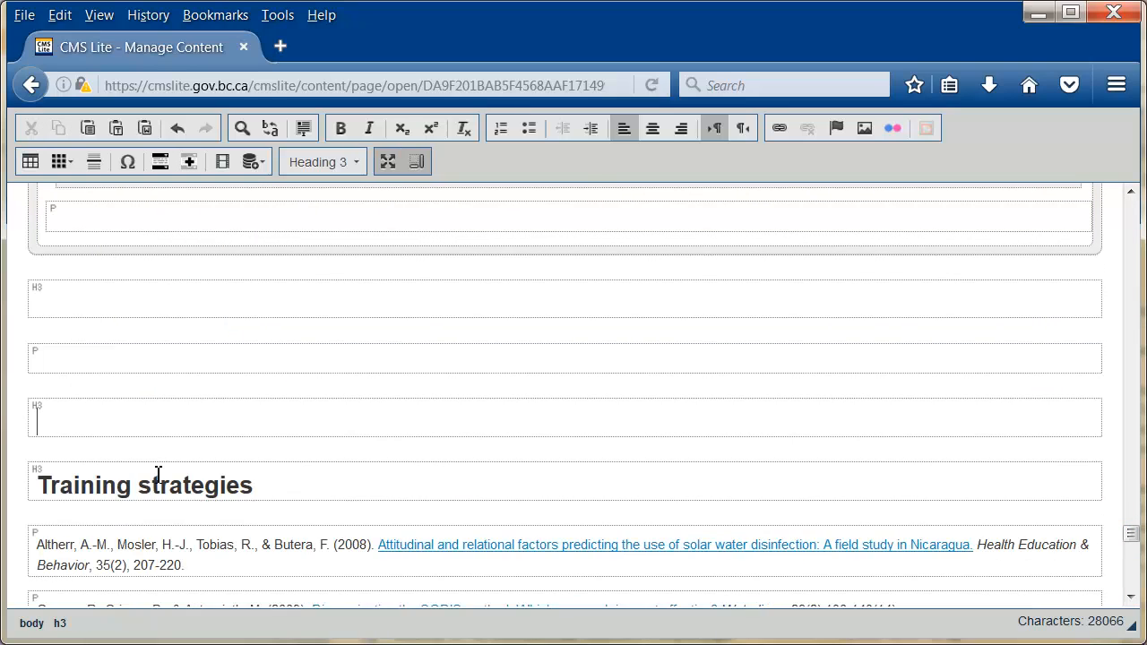
Move the Training strategies heading into the third panel's title, replacing the placeholder.
left_click_drag(244, 316, 43, 323)
key("BackSpace")
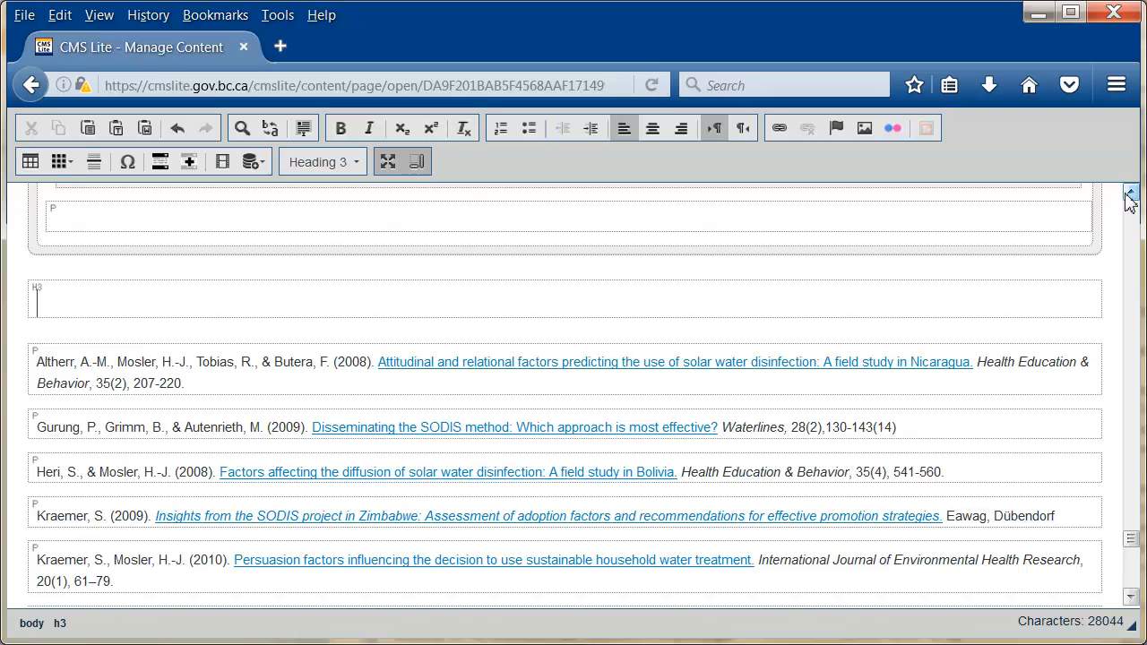
scroll(170, 301, "up", 5)
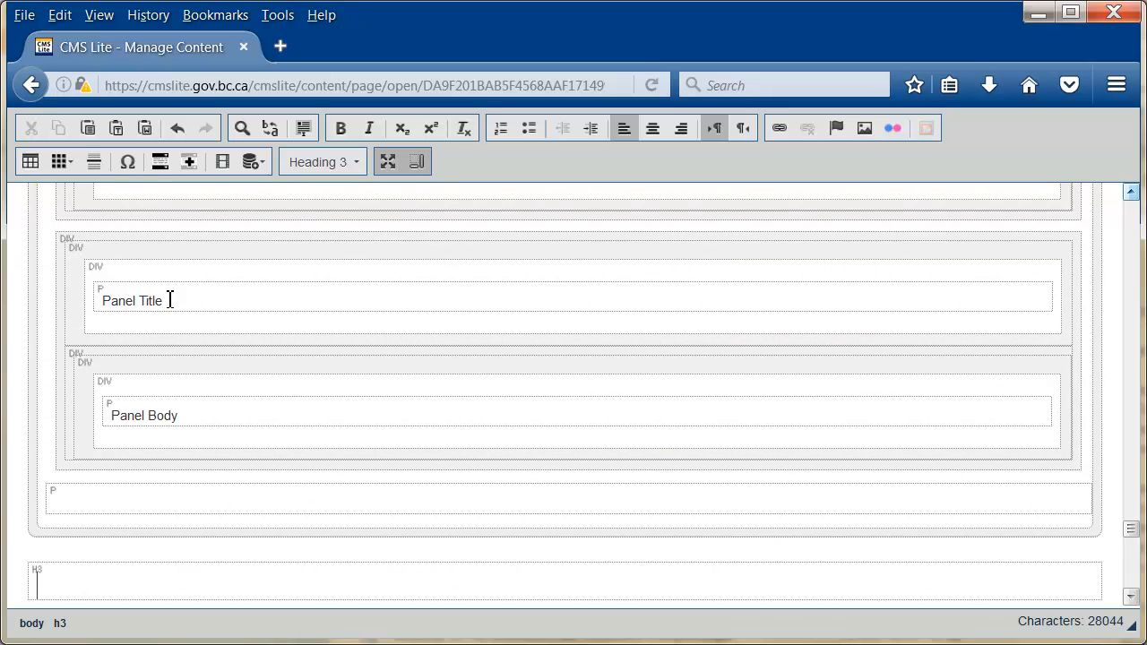
left_click_drag(171, 301, 92, 302)
key("ctrl+v")
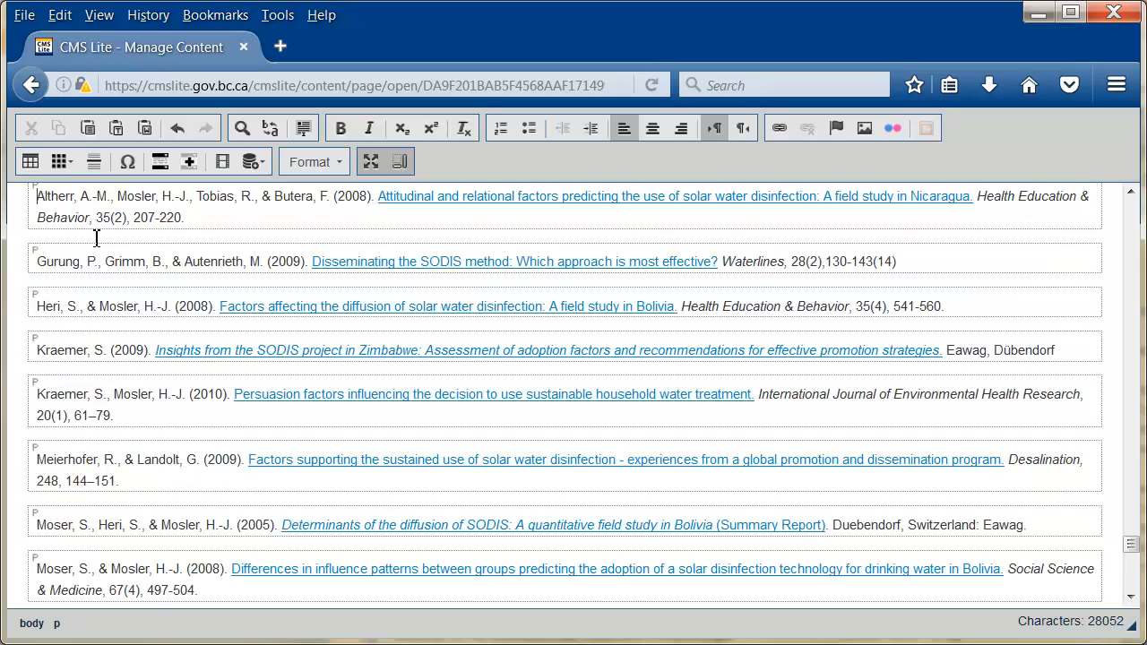
Move all Training strategies publication entries above the PET bottles heading into the third panel's body, replacing the placeholder.
left_click_drag(38, 196, 647, 298)
key("Delete")
scroll(645, 299, "up", 5)
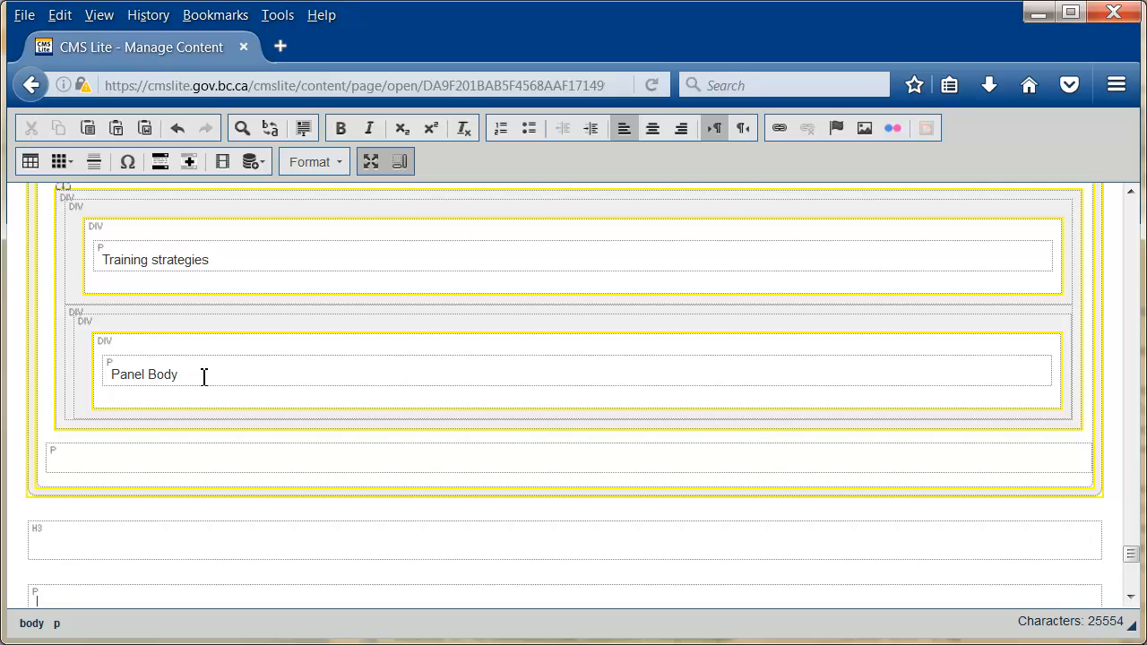
left_click_drag(205, 377, 88, 384)
key("ctrl+v")
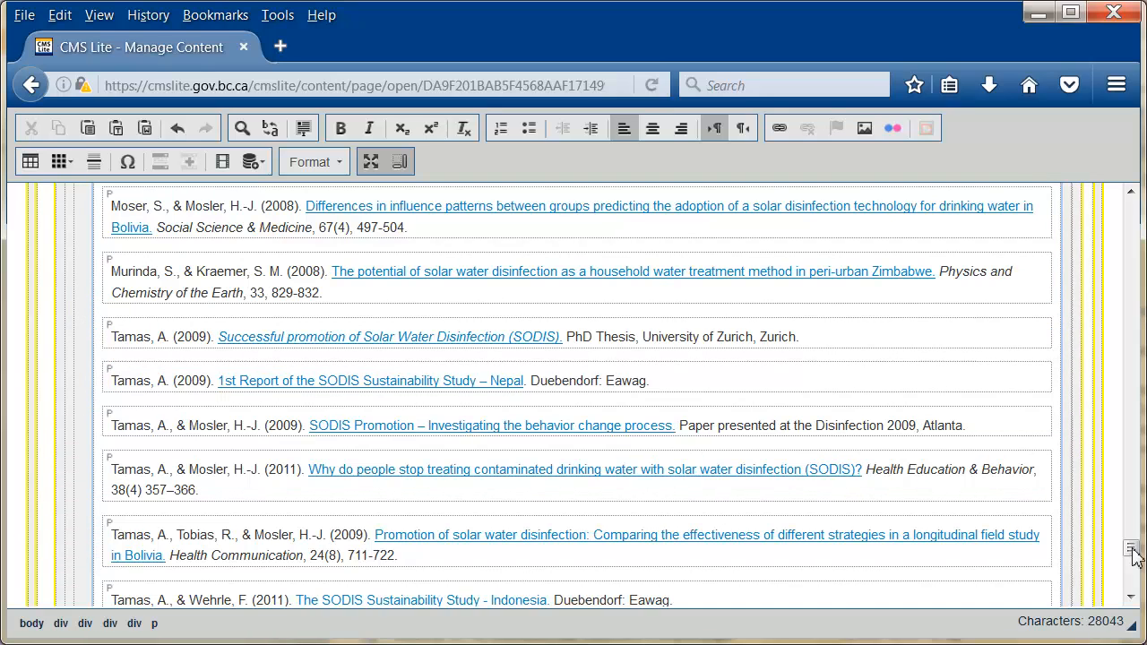
Add a fourth panel below the Training strategies panel and move the PET bottles heading into its title, replacing the placeholder.
scroll(1132, 553, "down", 5)
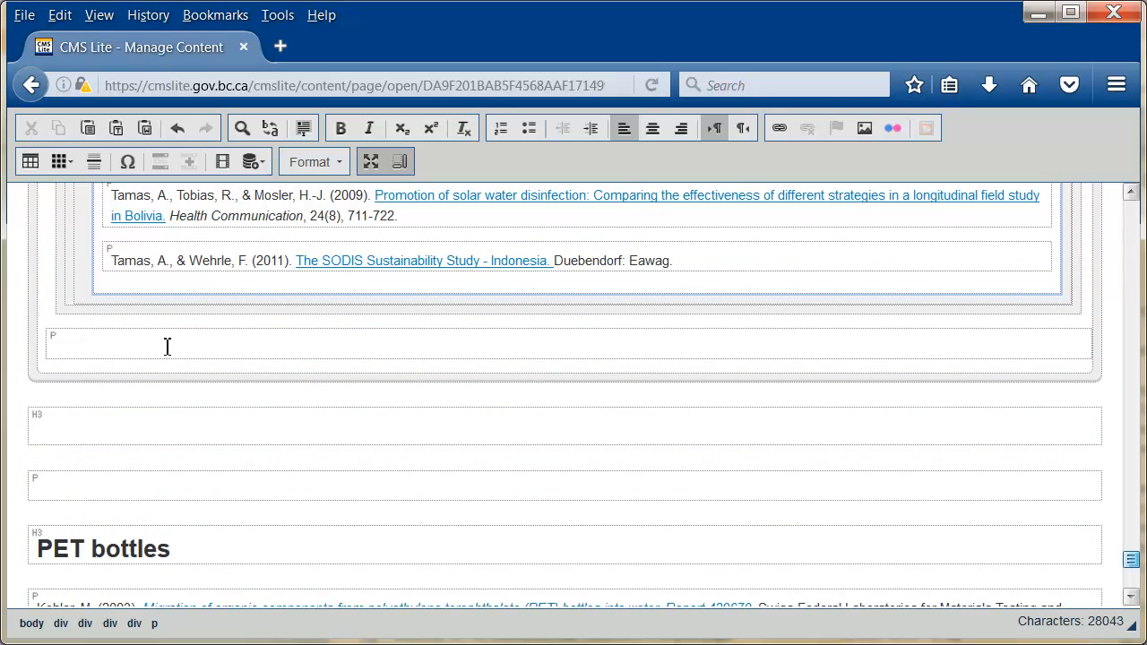
left_click(167, 347)
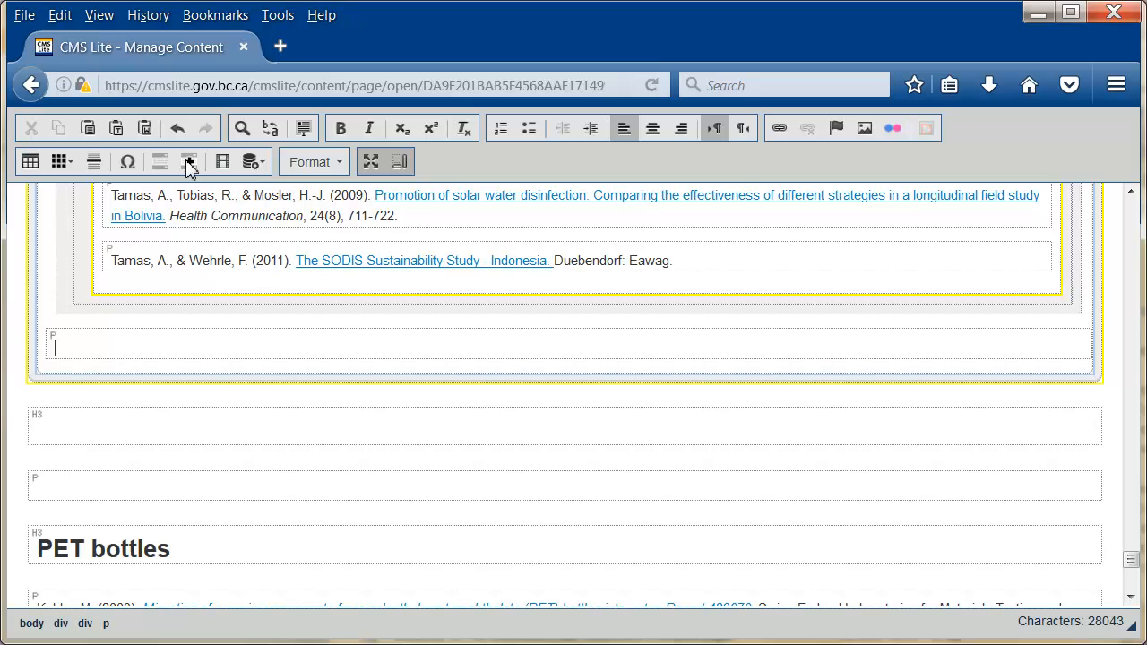
left_click(190, 163)
scroll(195, 595, "down", 3)
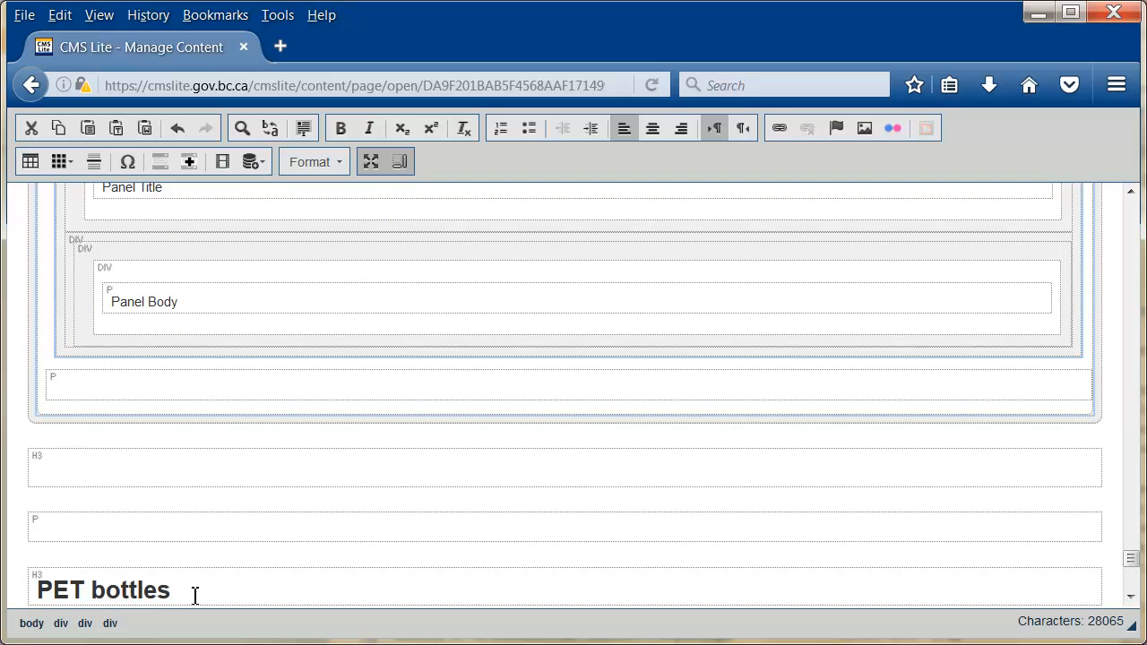
left_click_drag(195, 595, 26, 595)
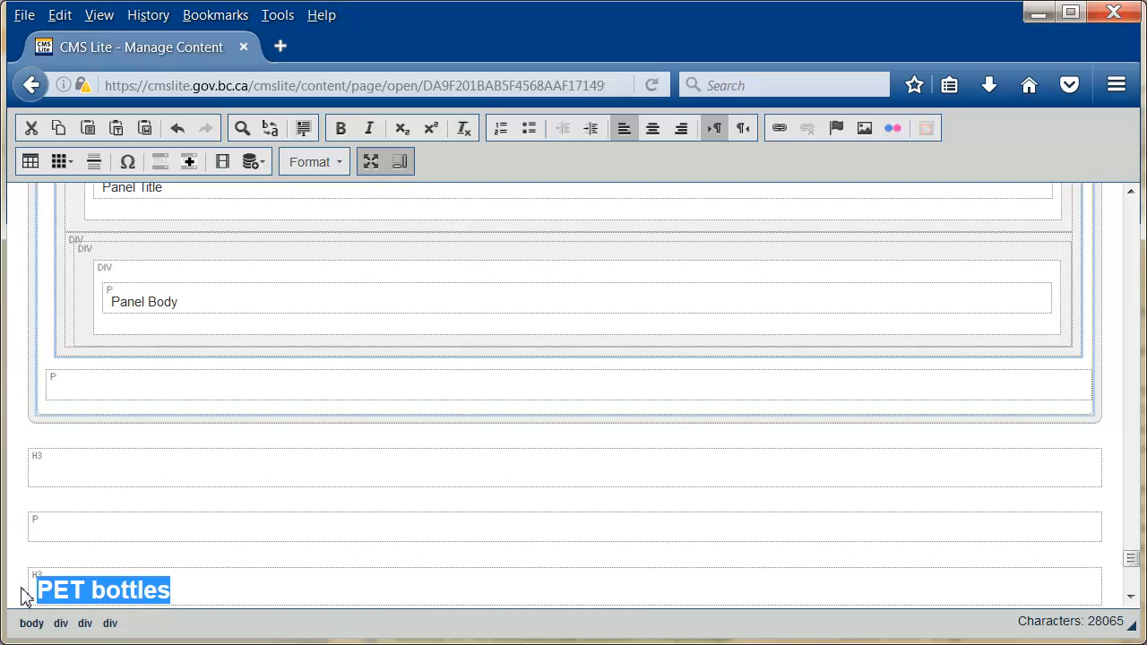
key("ctrl+x")
left_click_drag(175, 188, 68, 429)
key("ctrl+v")
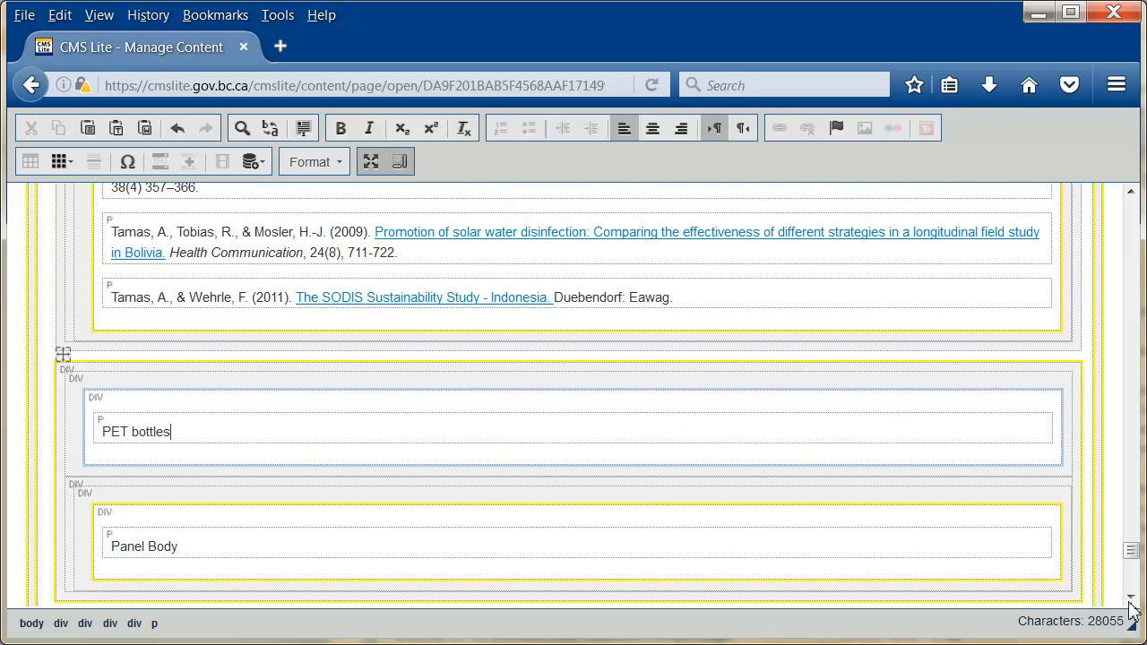
Move all PET bottles publication entries into the fourth panel's body, replacing the placeholder.
scroll(1132, 609, "down", 5)
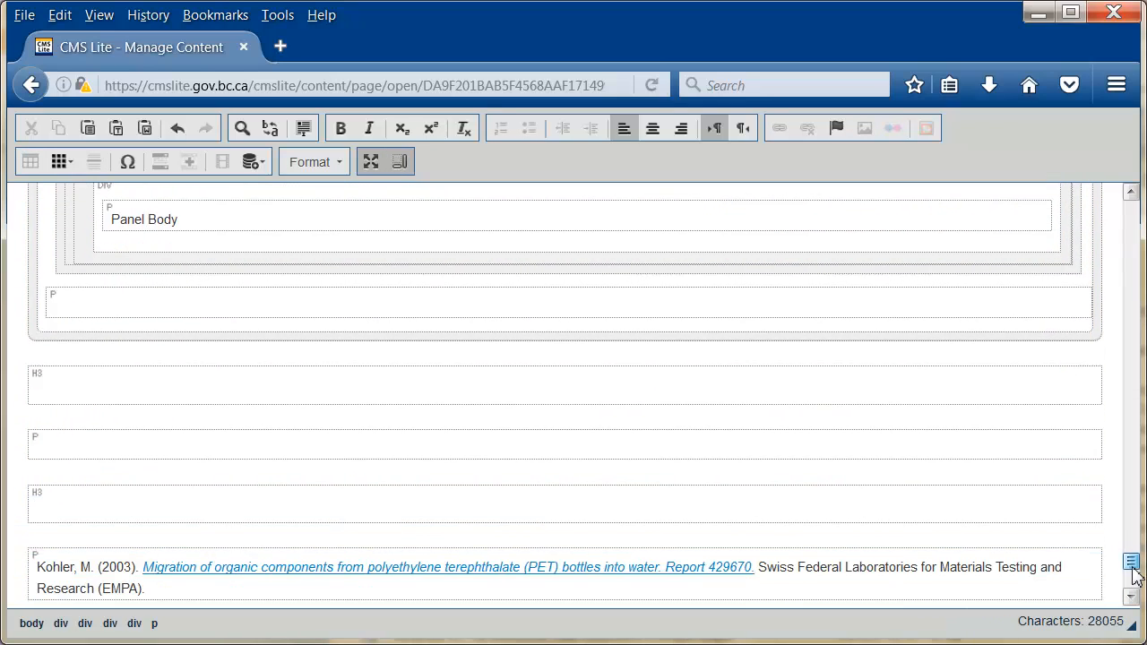
left_click_drag(44, 559, 554, 266)
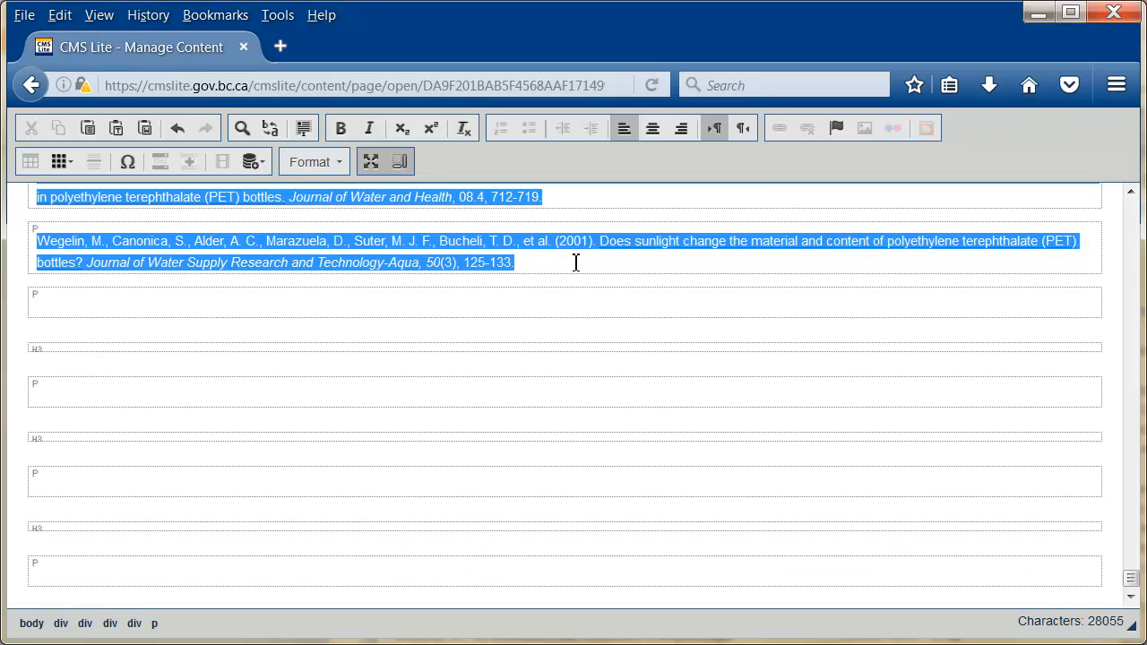
key("Delete")
scroll(574, 261, "up", 5)
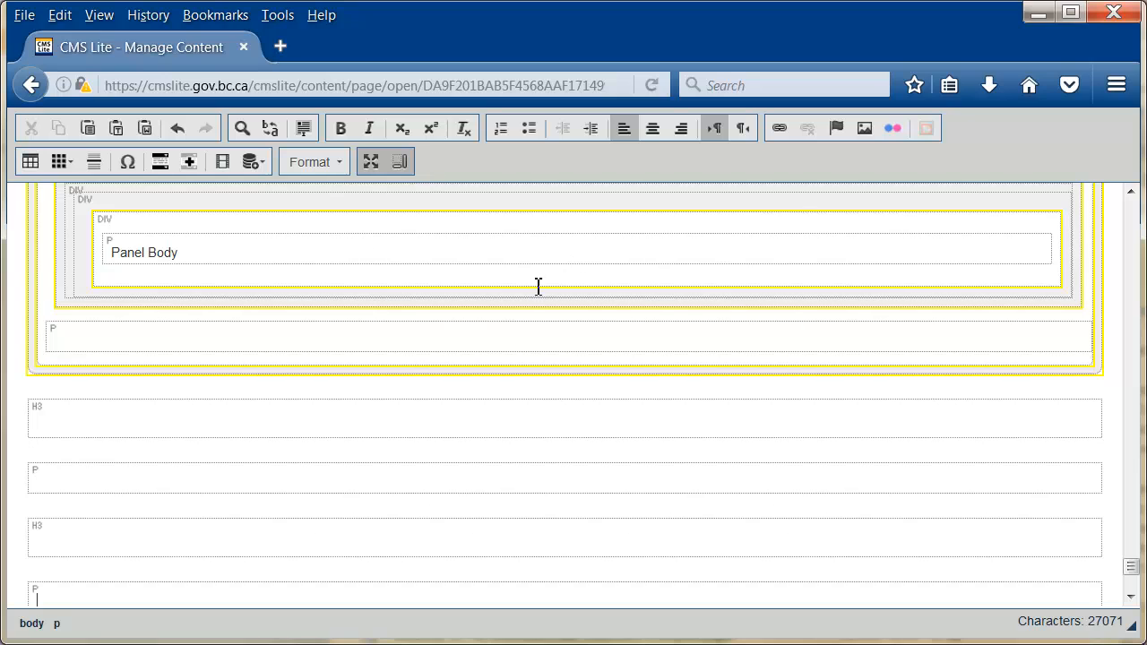
left_click_drag(212, 251, 99, 249)
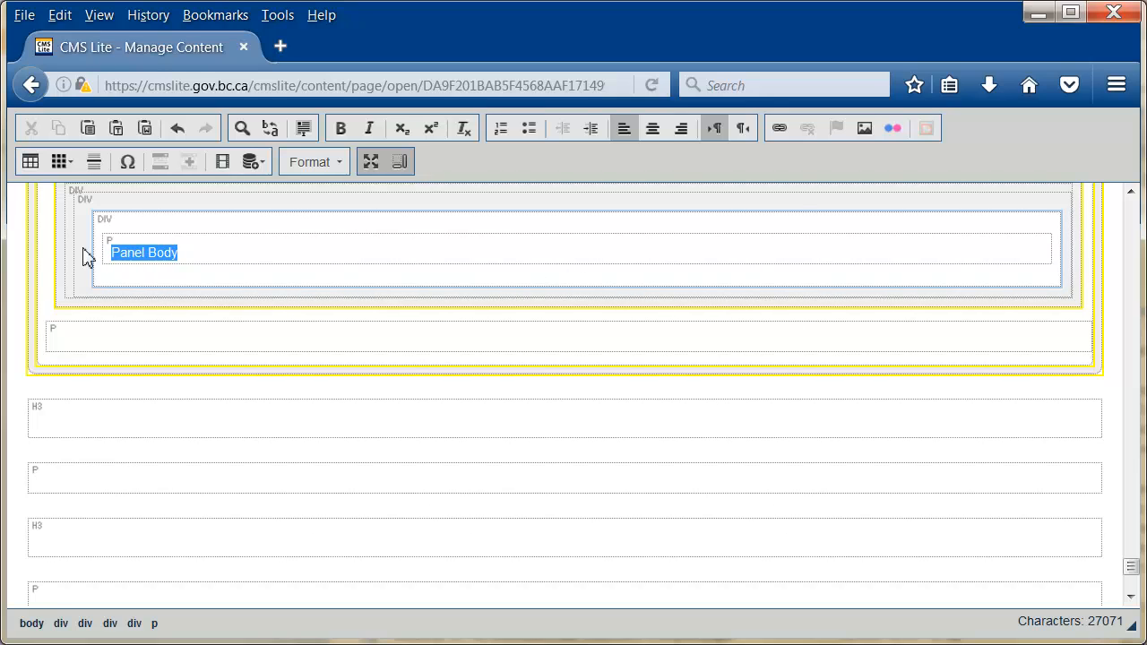
key("ctrl+v")
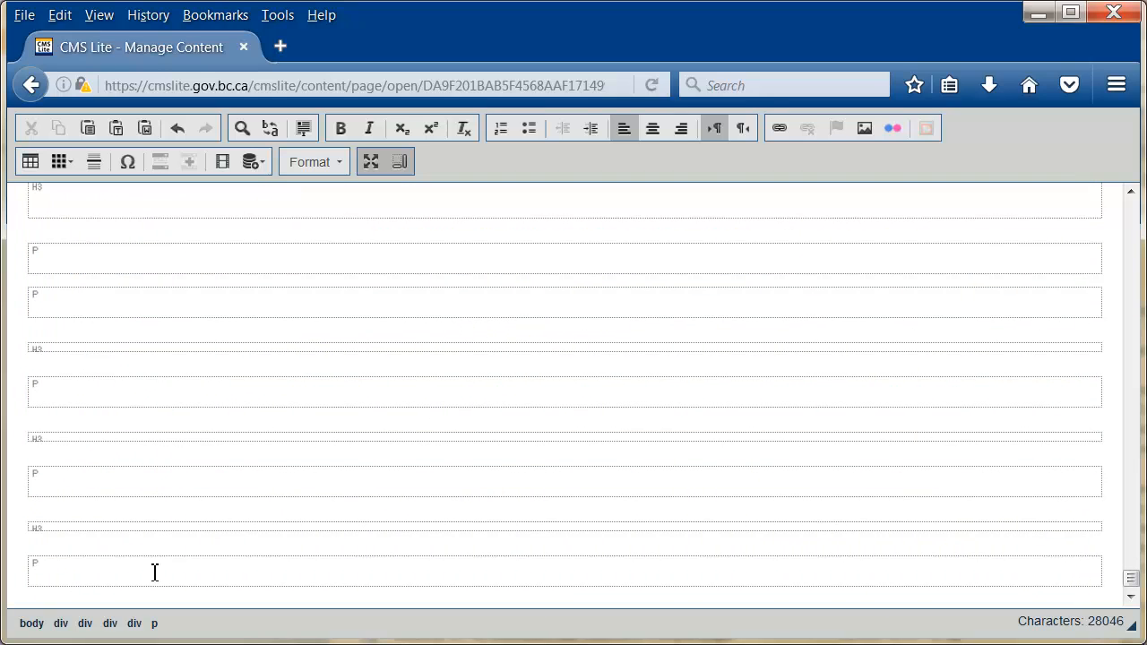
Delete the empty heading and paragraph blocks below the accordion at the end of the page body.
left_click(156, 568)
key("BackSpace")
key("BackSpace")
key("BackSpace")
key("BackSpace")
key("BackSpace")
key("BackSpace")
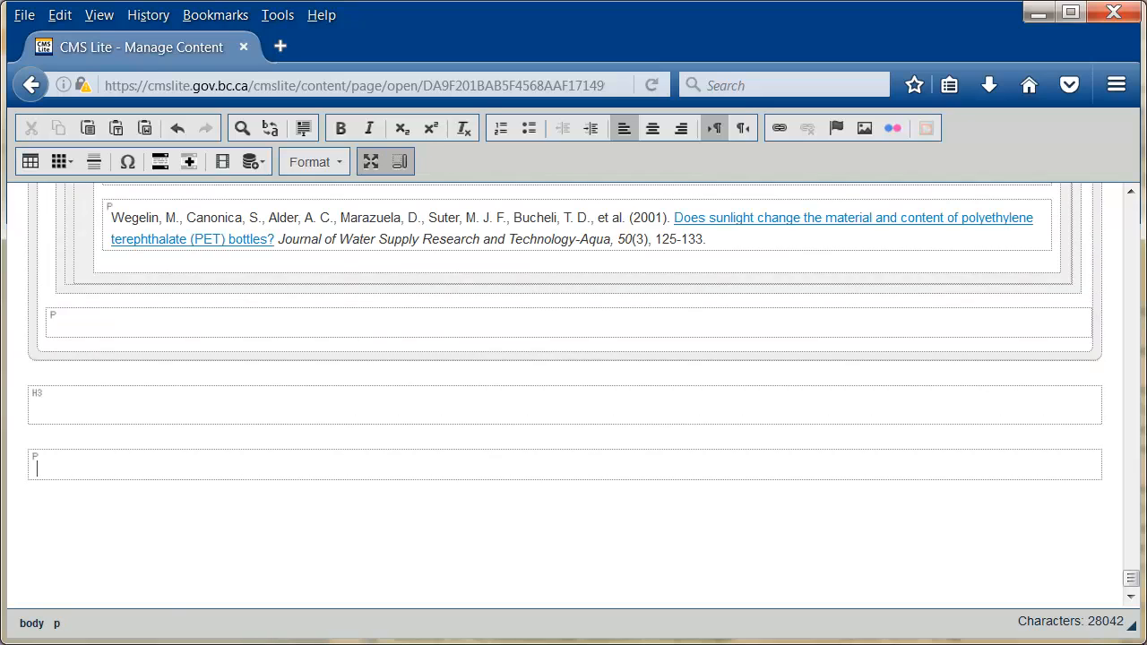
key("BackSpace")
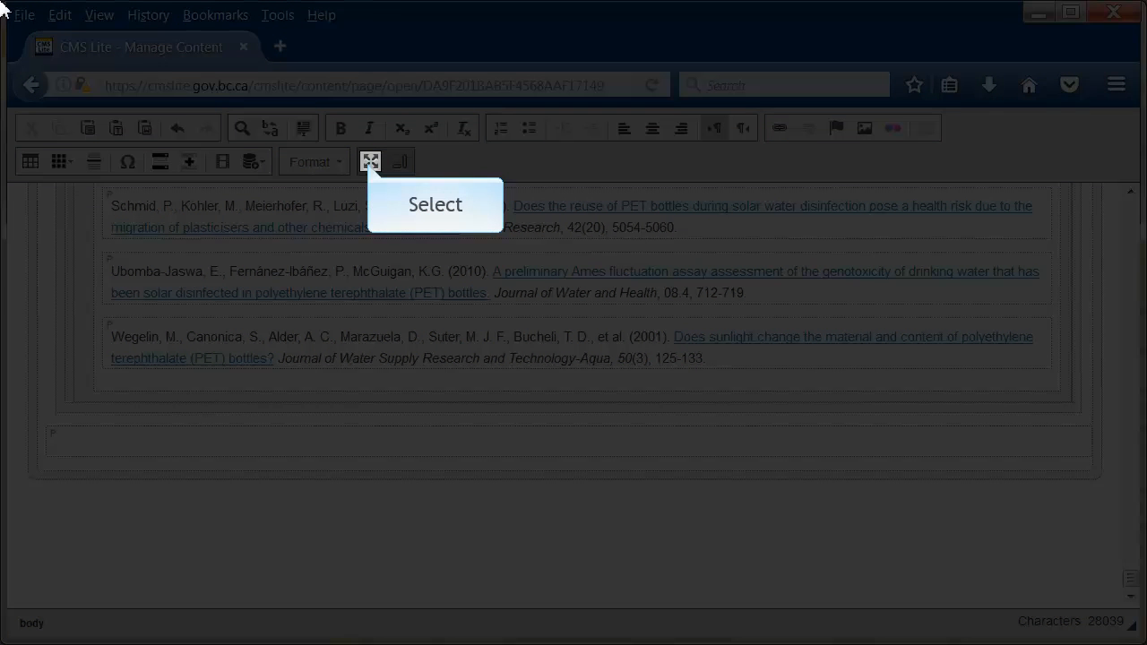
Leave the full-screen editor and save the page with the modification reason "changed content to web accordion".
left_click(370, 162)
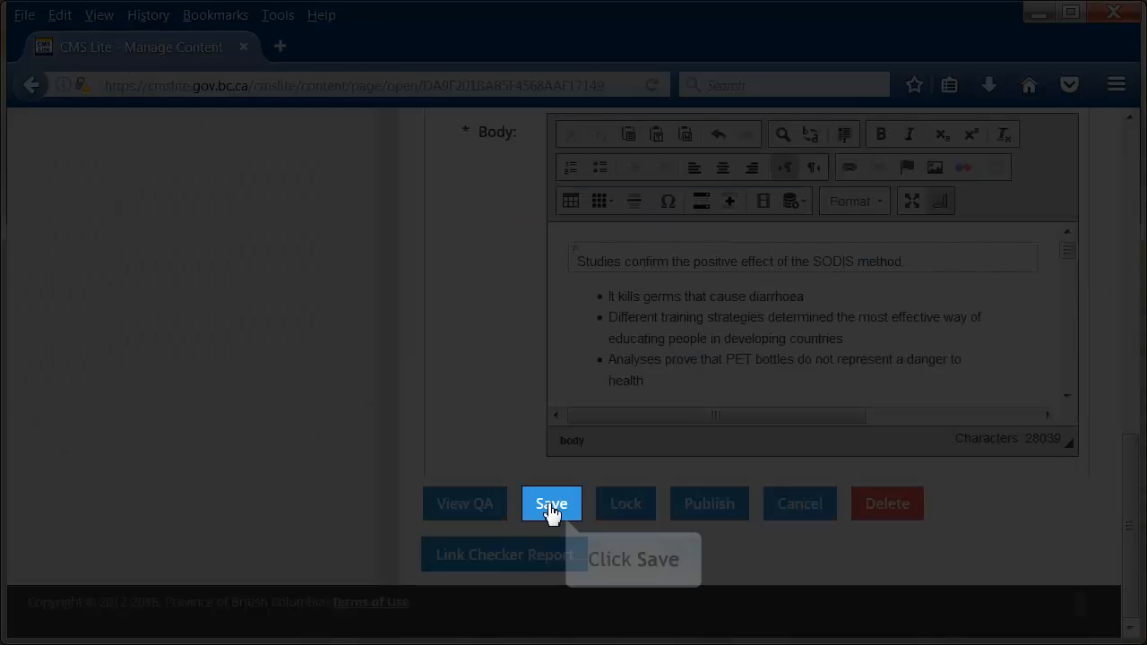
left_click(550, 504)
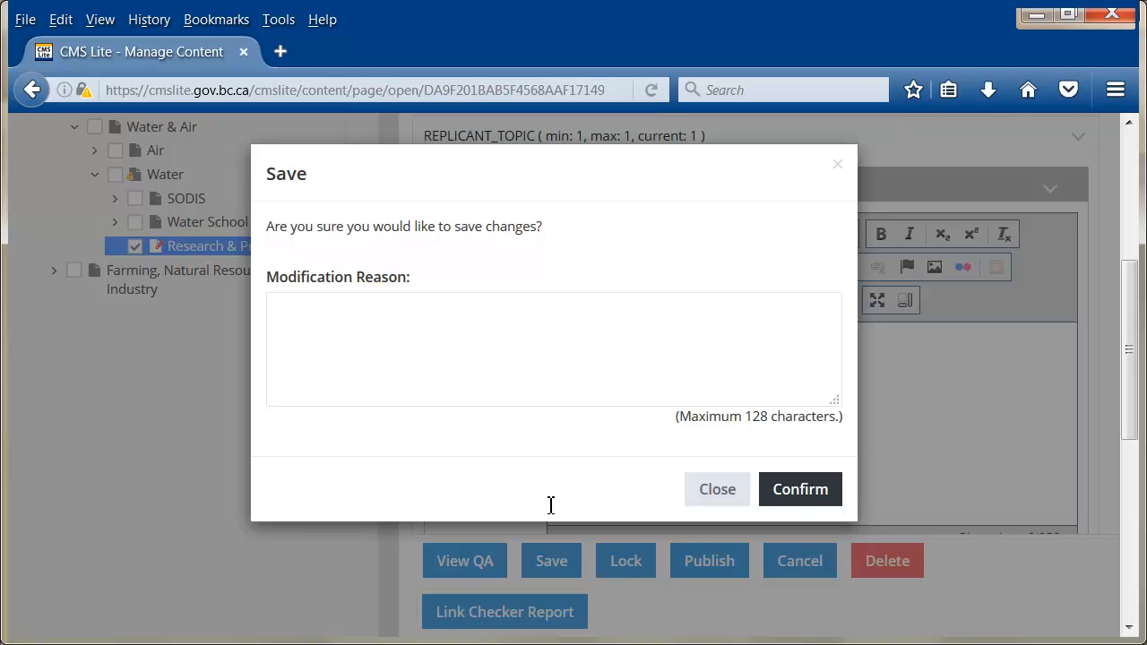
left_click(286, 313)
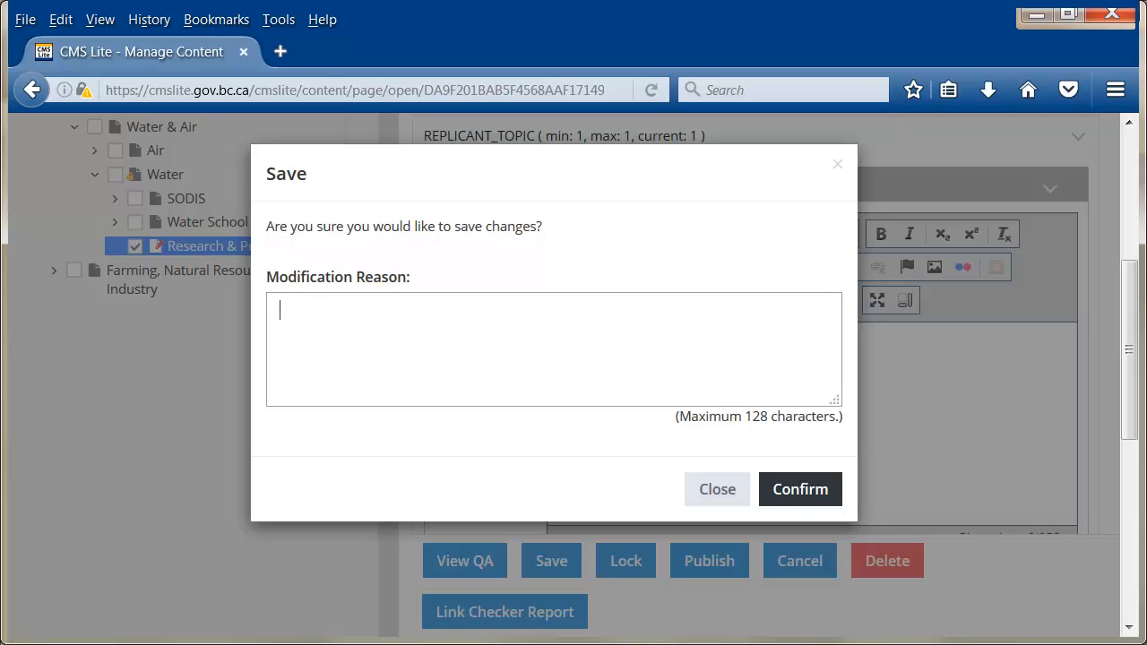
type("changed content to web accordion")
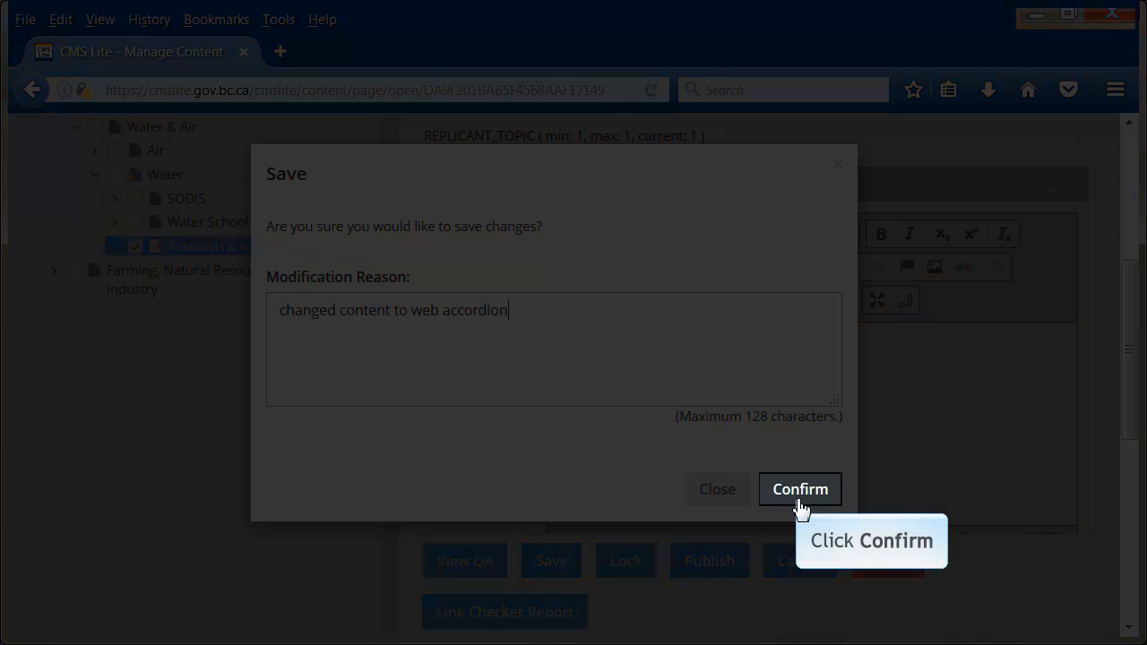
left_click(799, 504)
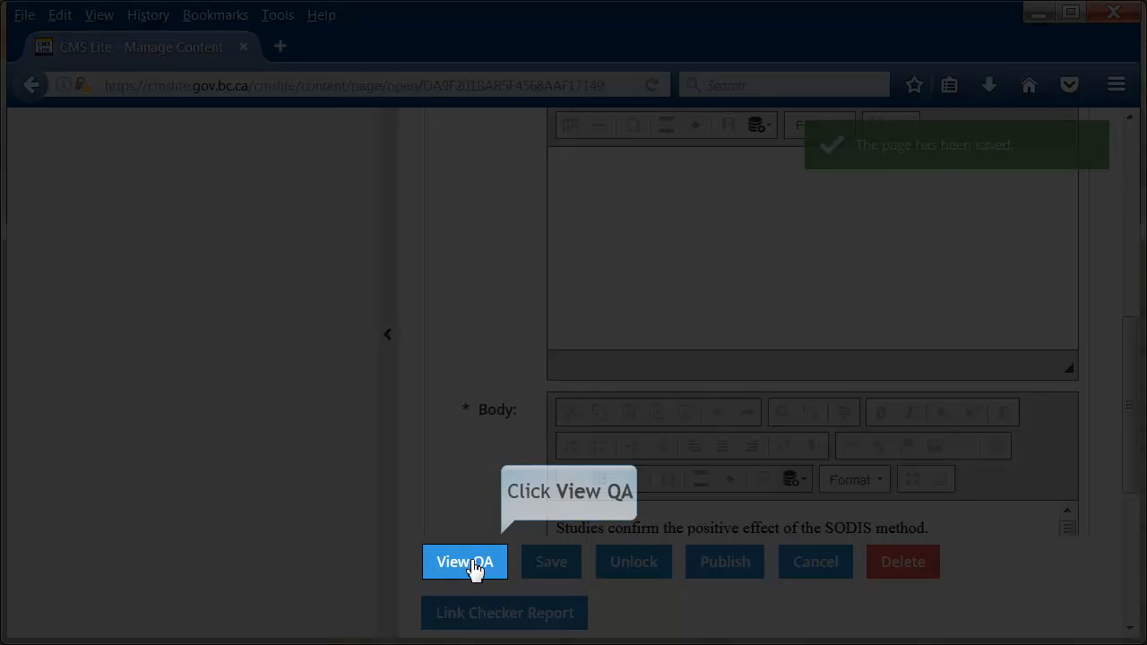
Preview the page in the QA environment and expand and collapse the Research section's Microbiology panel.
left_click(472, 564)
left_click_drag(1132, 243, 1141, 381)
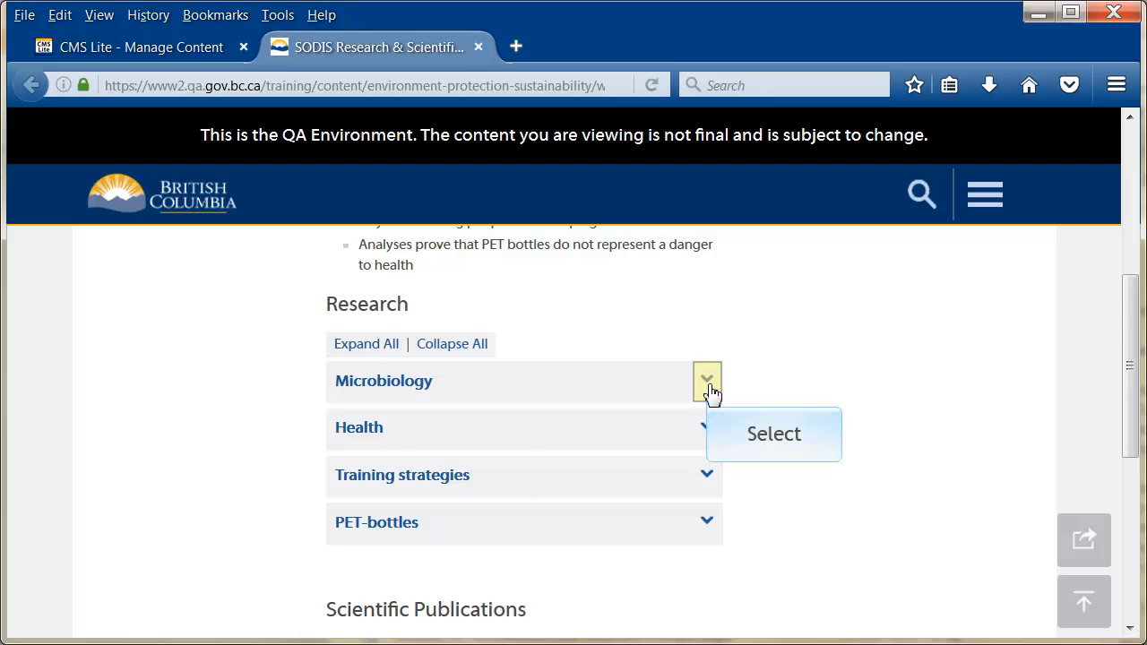
left_click(708, 383)
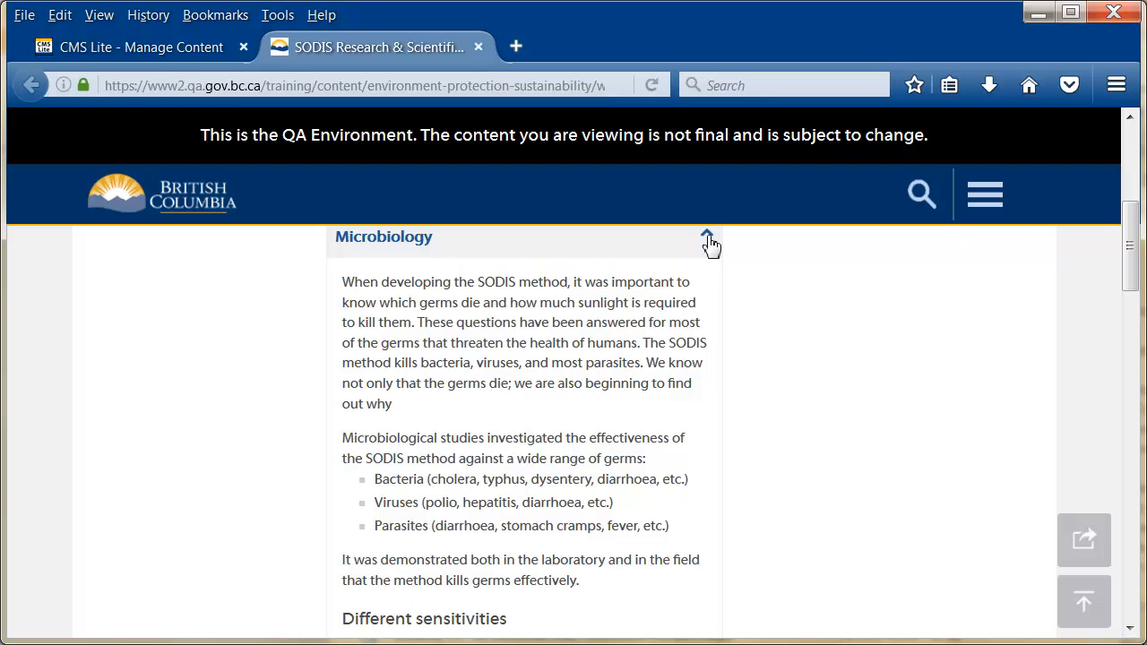
left_click(708, 240)
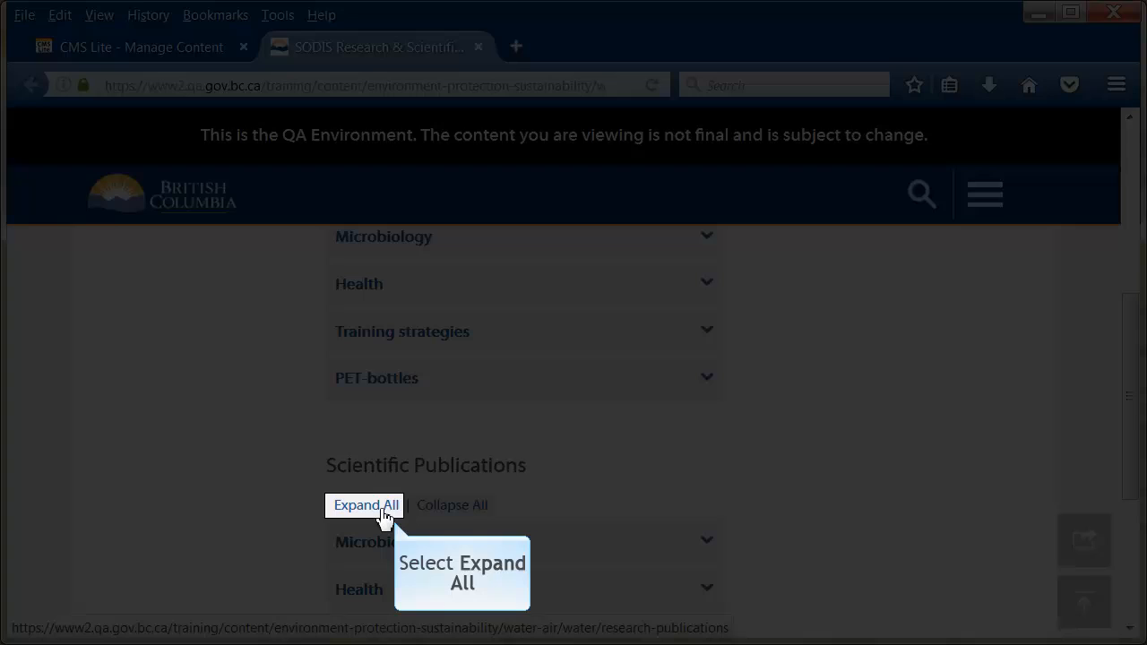
Expand all panels under Scientific Publications, review the entries, return to the top of the page and close the QA preview.
left_click(383, 511)
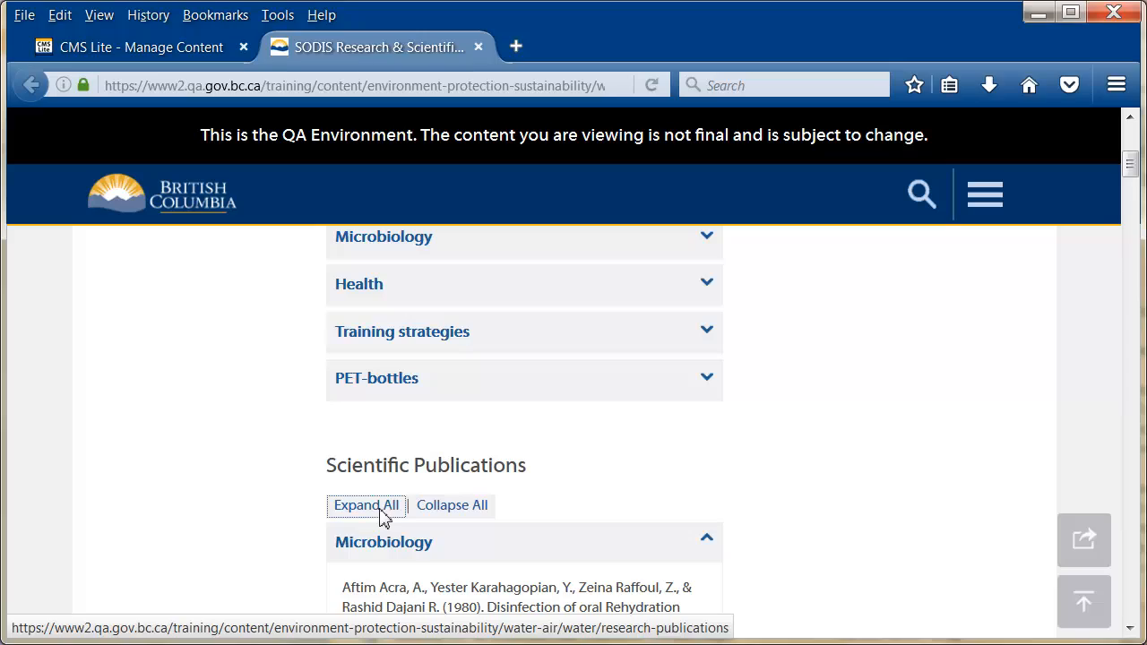
left_click_drag(1132, 175, 1126, 320)
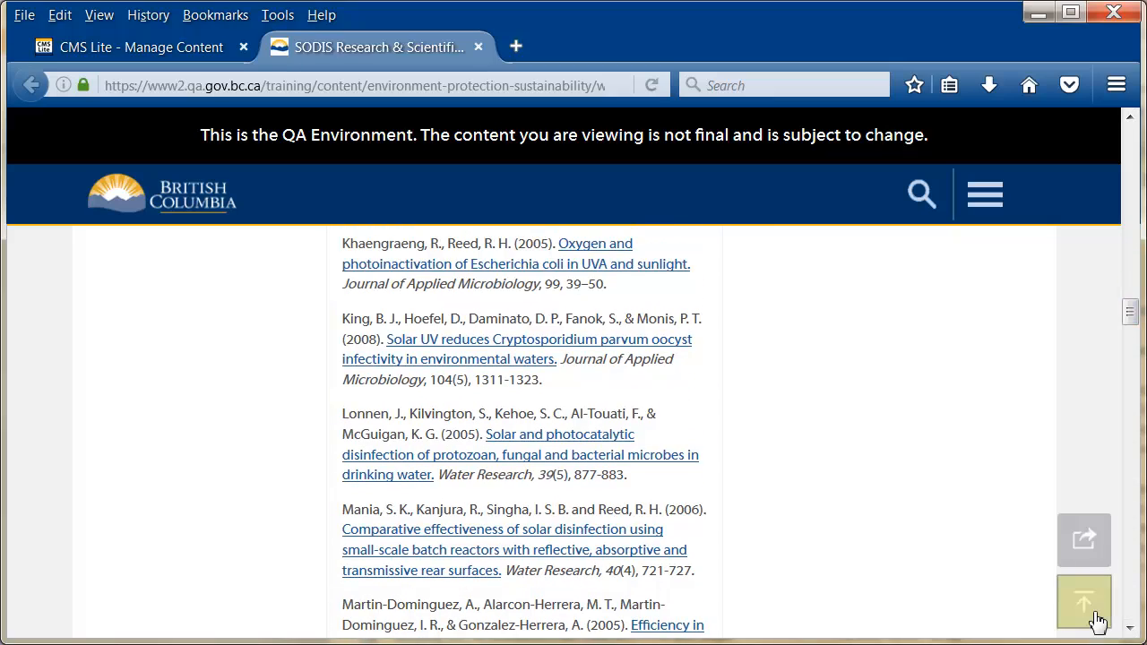
left_click(1085, 602)
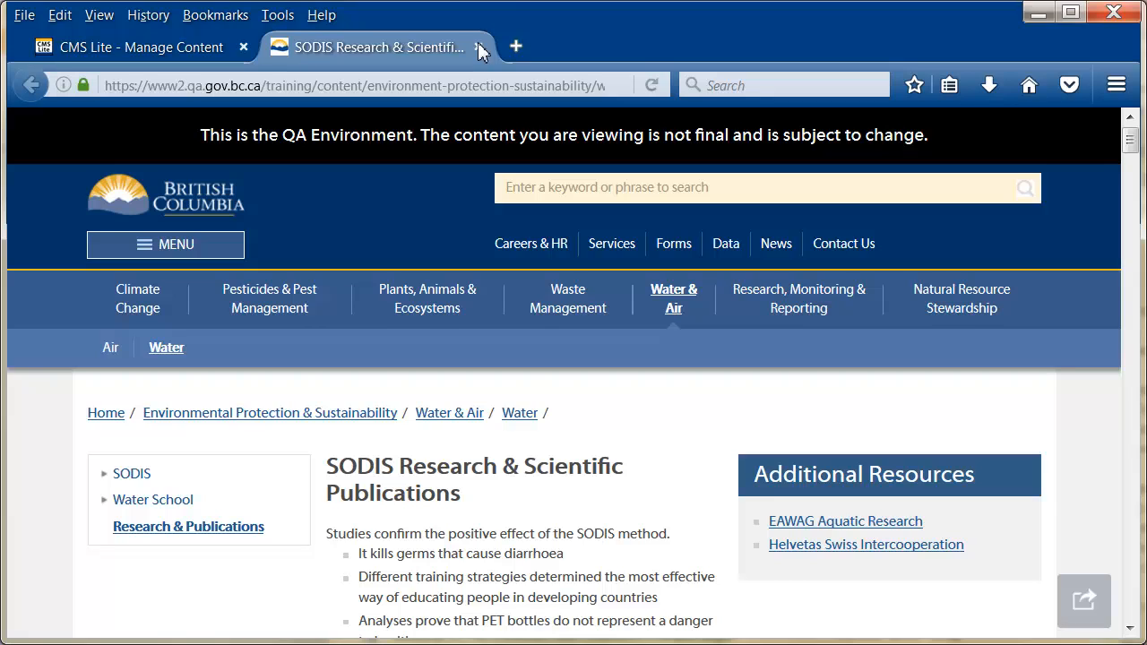
left_click(479, 47)
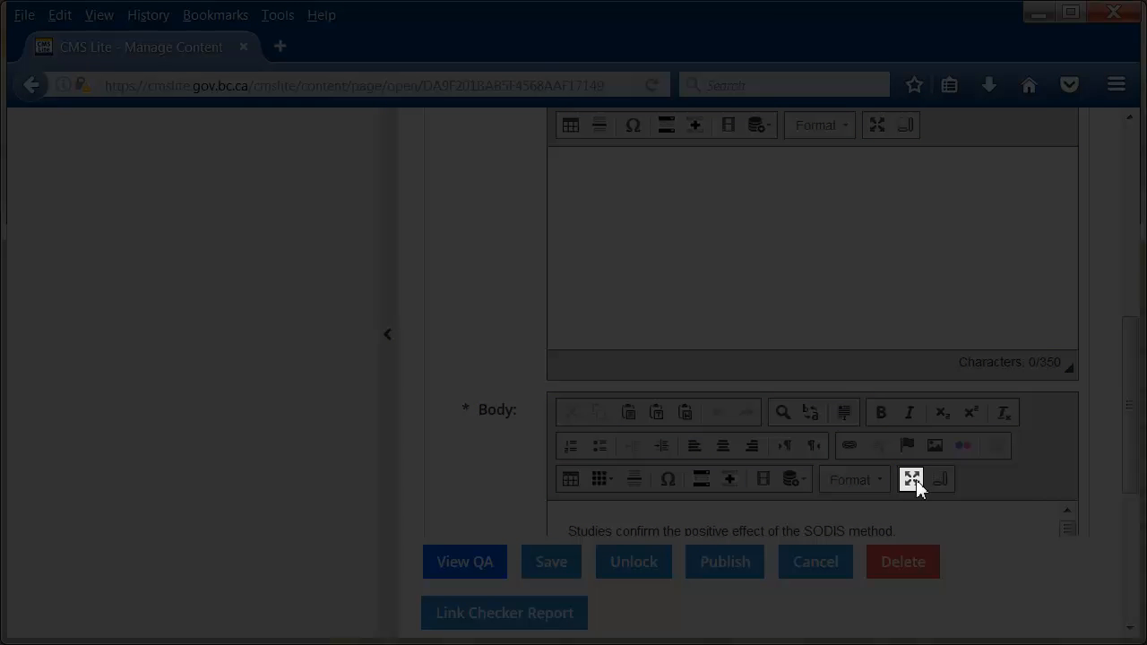
Open the body in the full-screen editor and move the Scientific Publications PET bottles panel above the Training strategies panel.
left_click(913, 479)
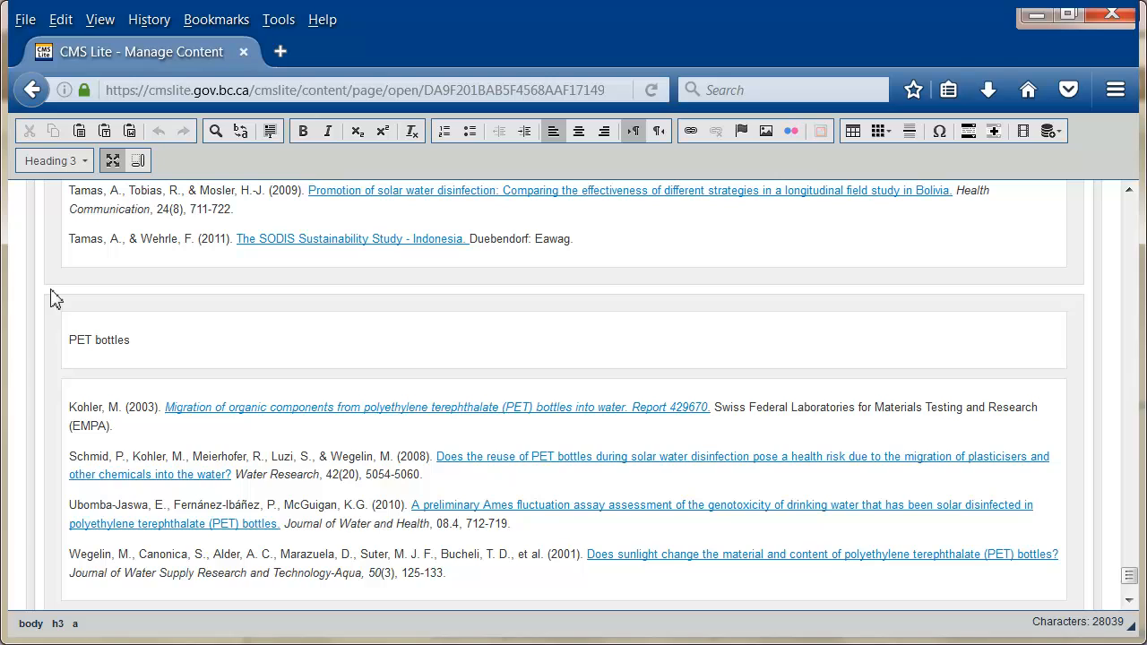
mouse_move(77, 287)
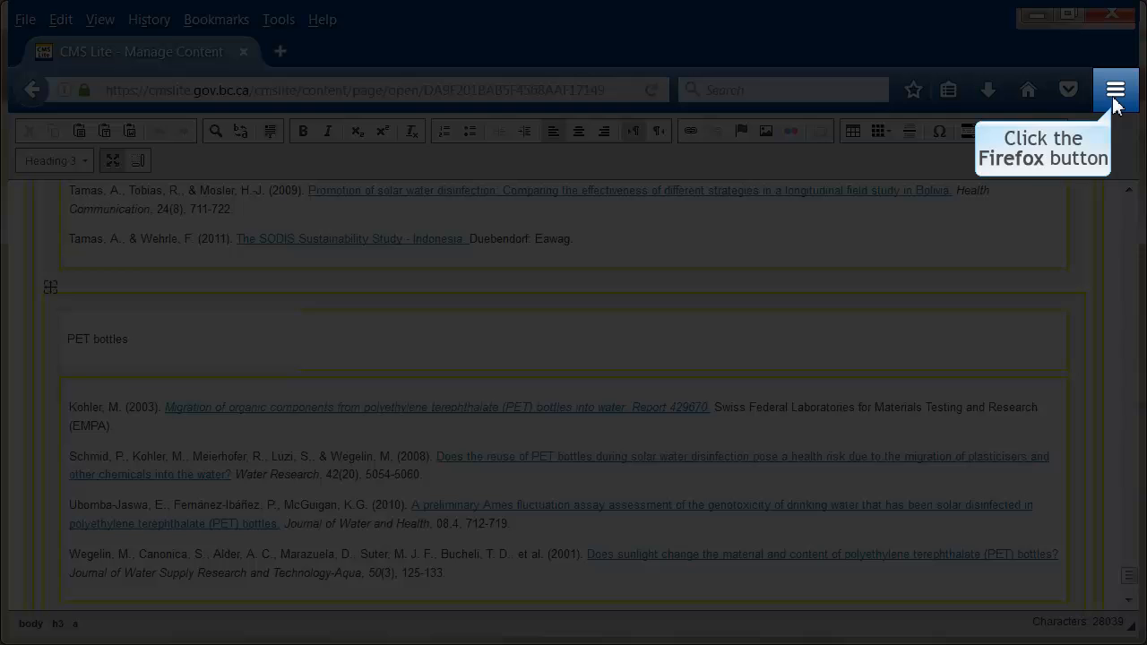
left_click(1115, 97)
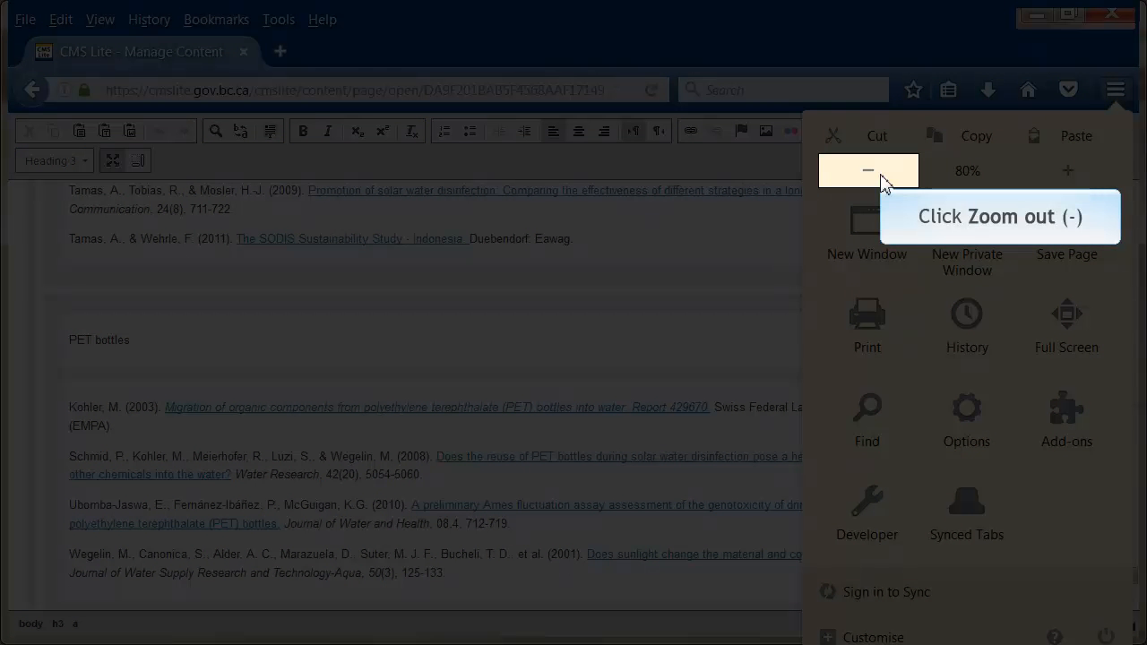
left_click(867, 171)
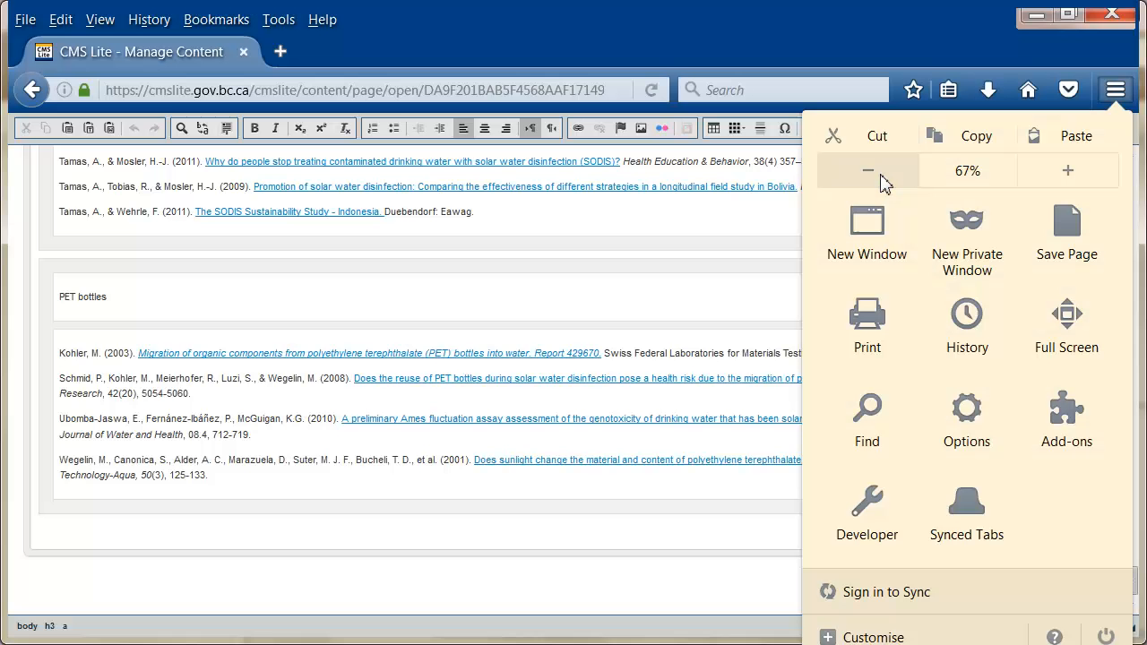
left_click(883, 179)
left_click(883, 179)
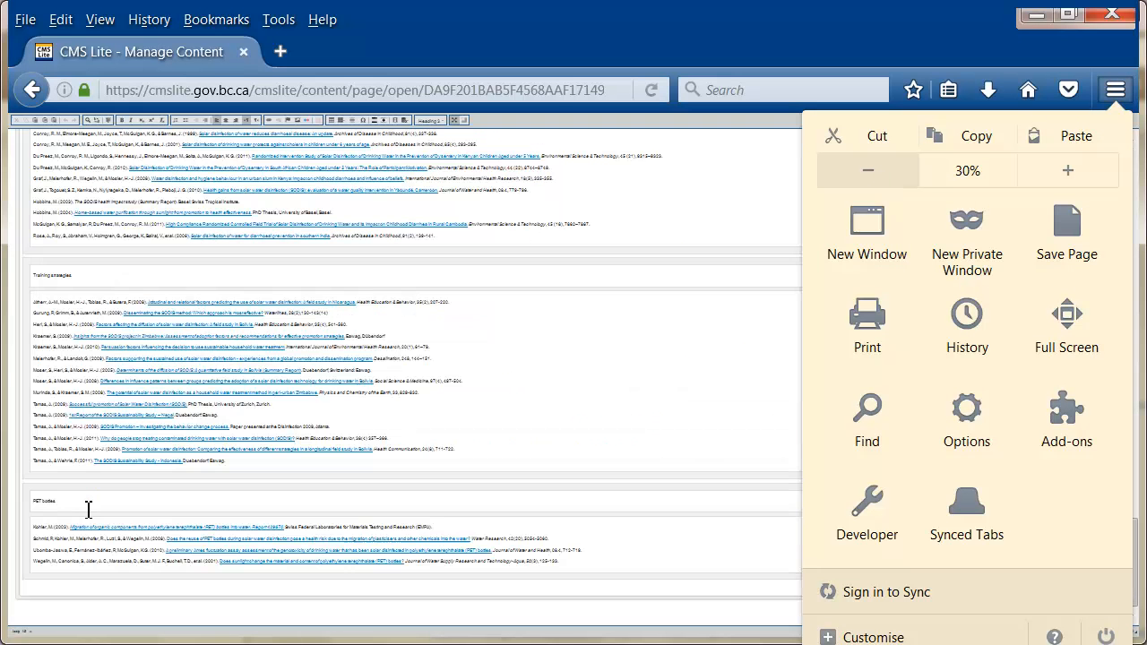
left_click(88, 509)
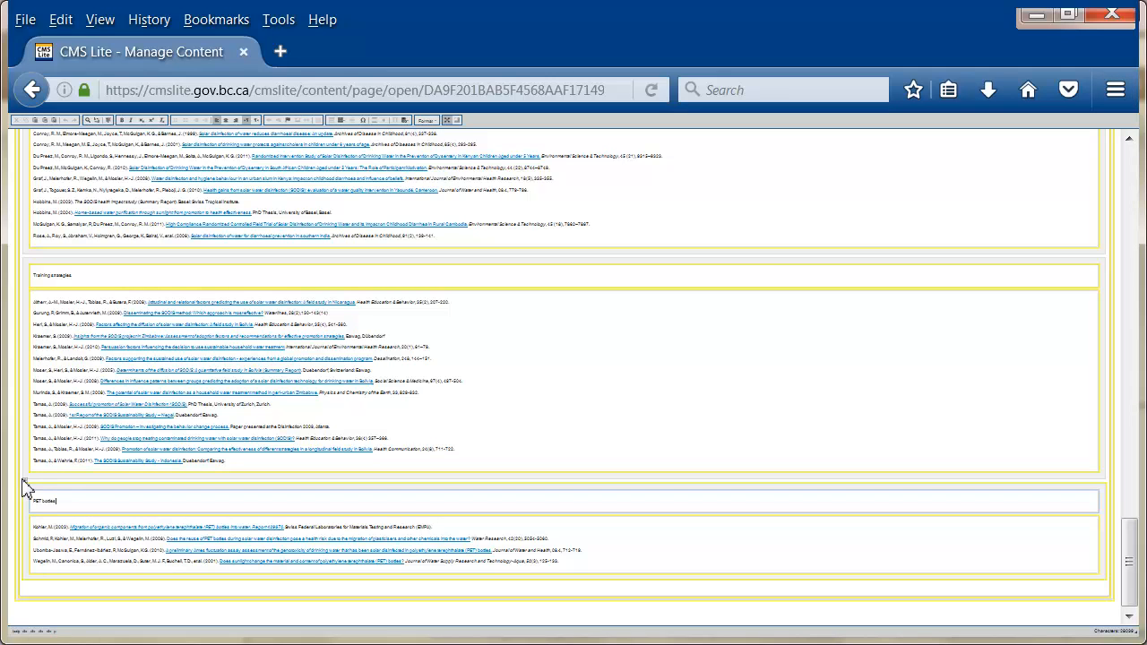
mouse_move(20, 484)
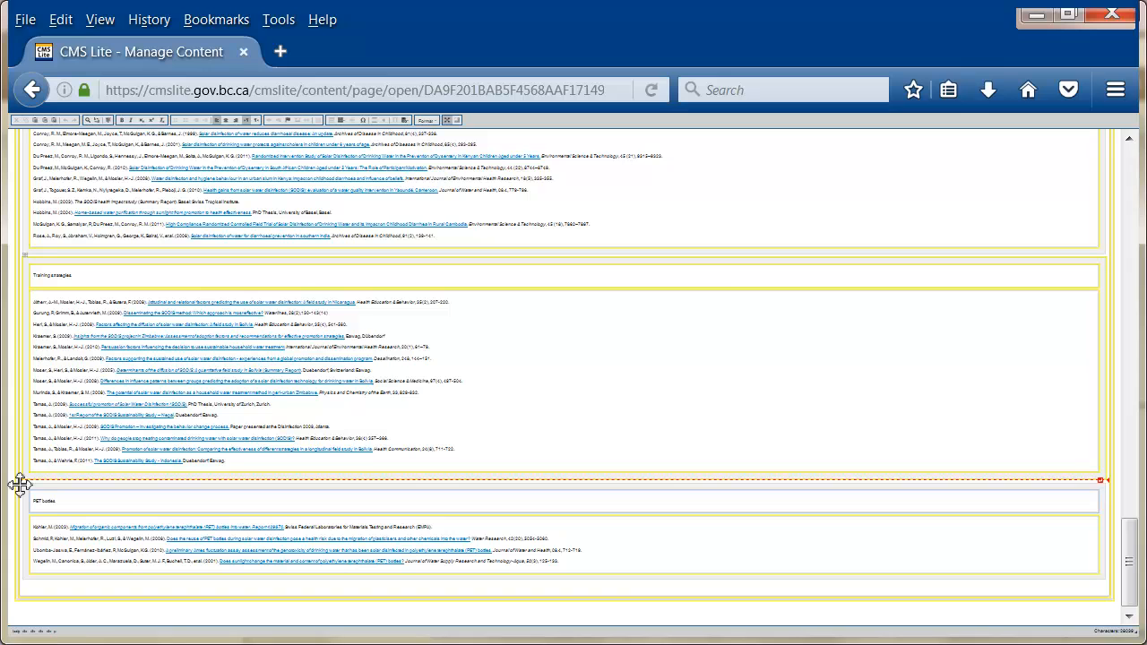
left_click_drag(20, 482, 36, 260)
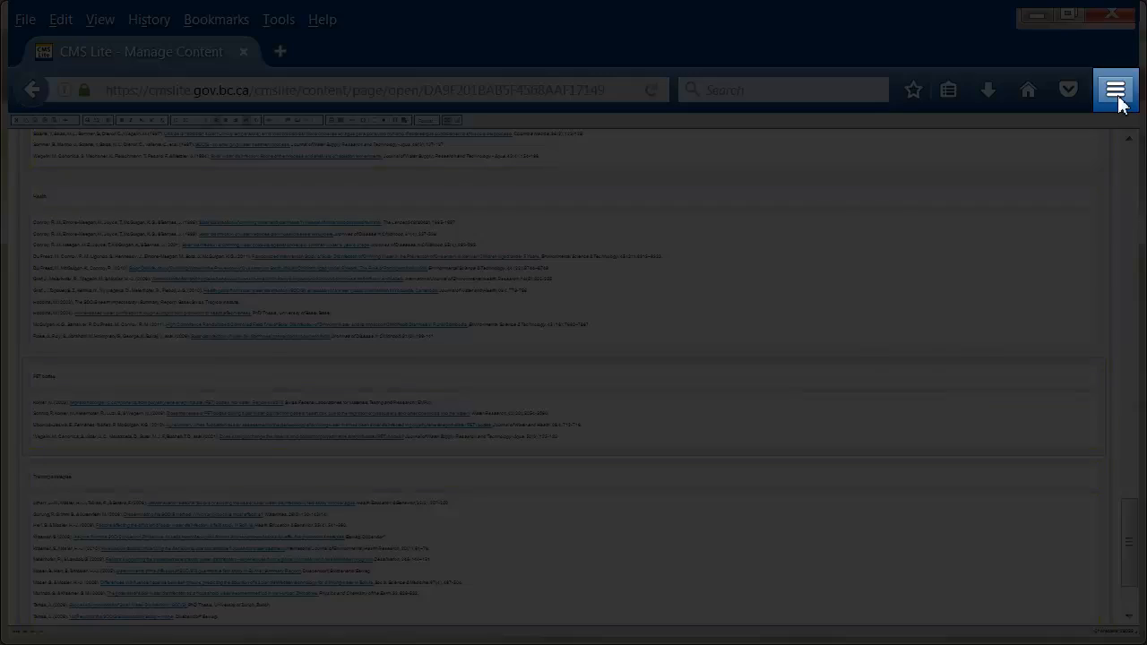
Insert a new accordion panel below the PET bottles panel and move the Training strategies panel directly beneath it.
left_click(1117, 101)
left_click(1071, 173)
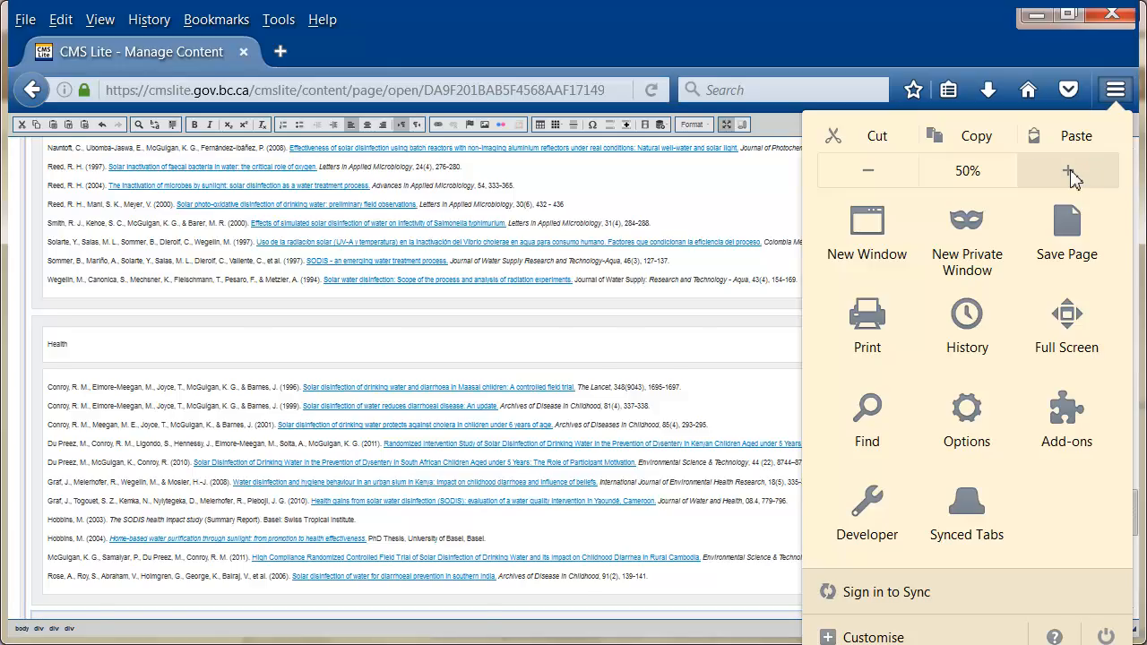
left_click(1070, 172)
left_click(1071, 173)
left_click_drag(1130, 462, 1132, 551)
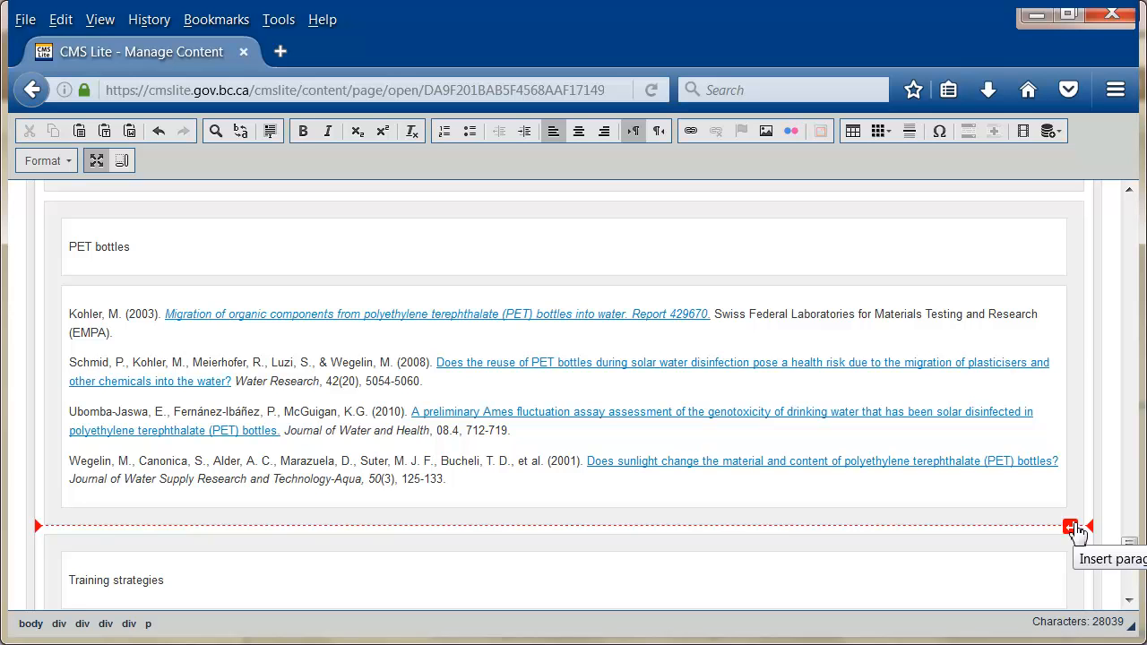
left_click(1071, 528)
left_click(993, 131)
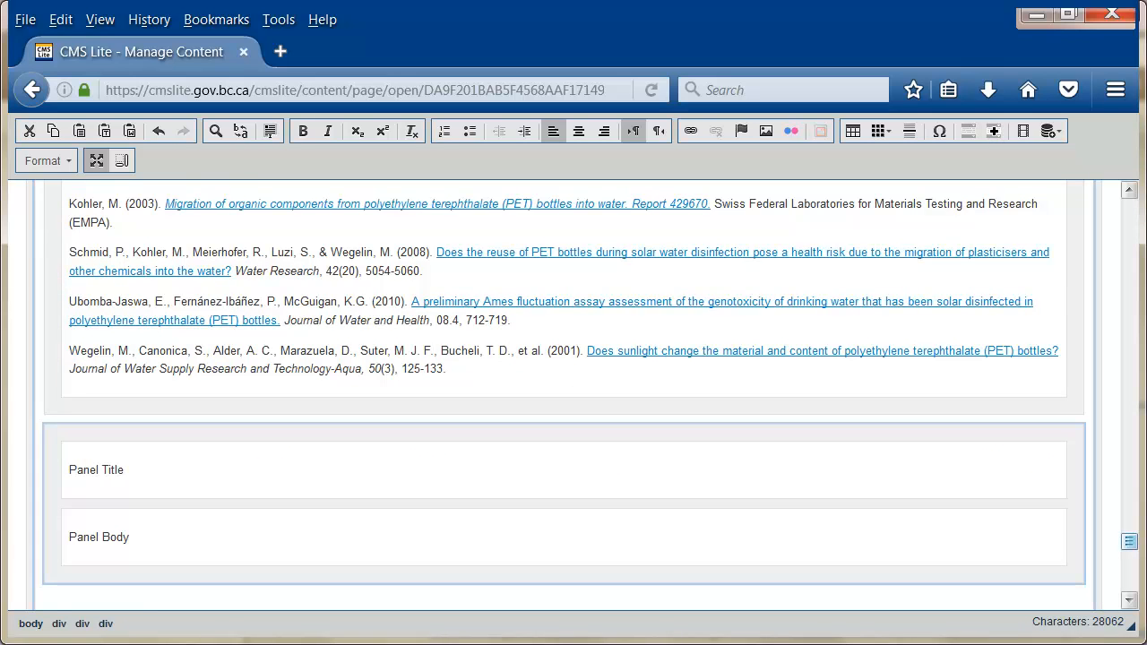
scroll(1129, 548, "down", 4)
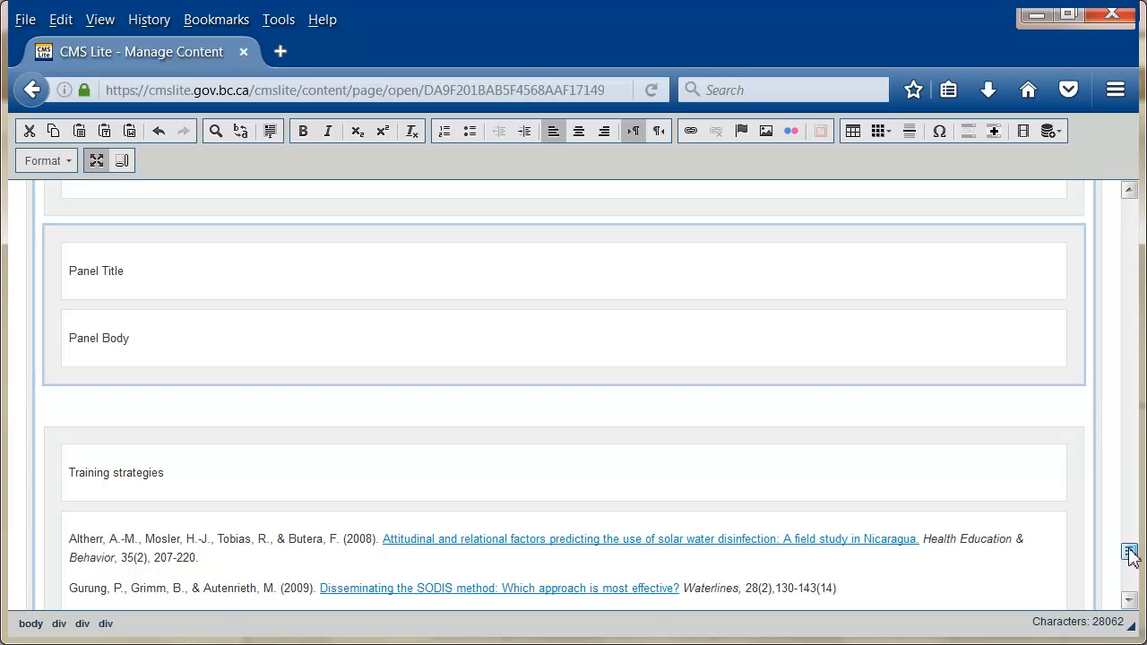
left_click_drag(56, 421, 49, 292)
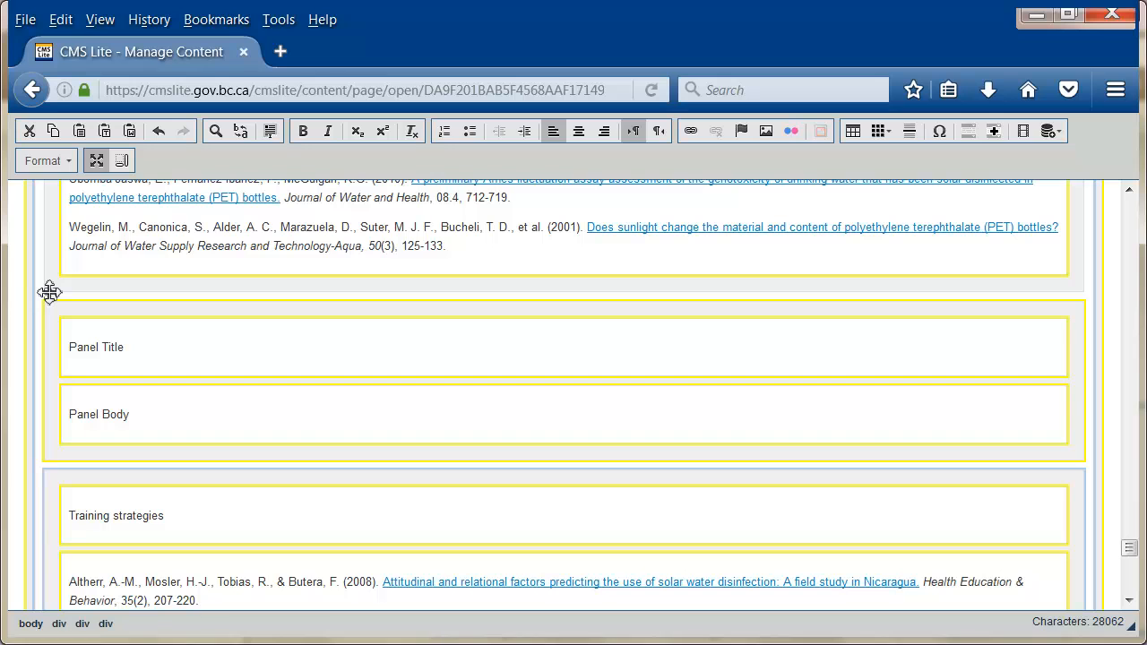
Cut the blank placeholder panel above Training strategies and delete the extra empty paragraph at the end of the accordion.
right_click(48, 293)
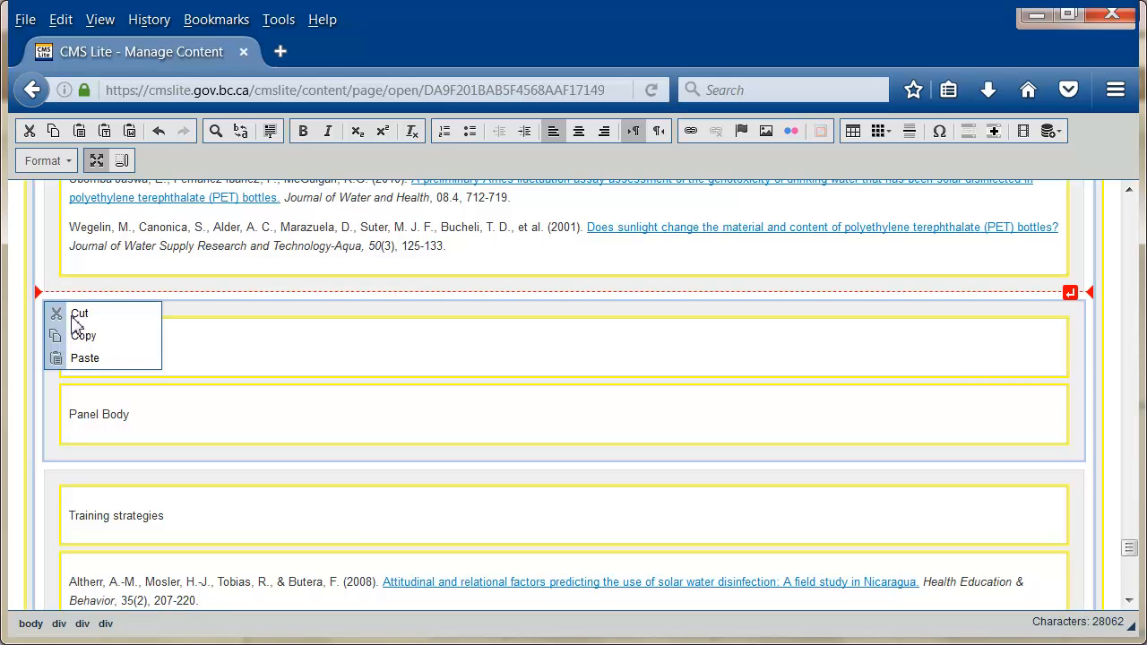
left_click(77, 314)
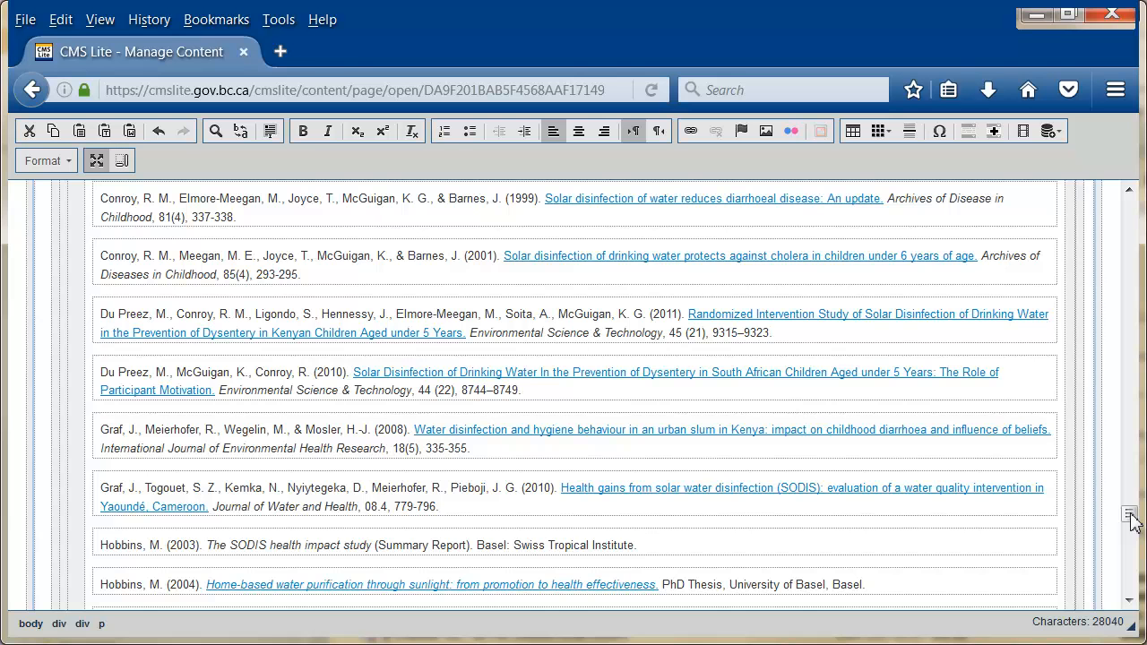
left_click_drag(1132, 523, 1135, 594)
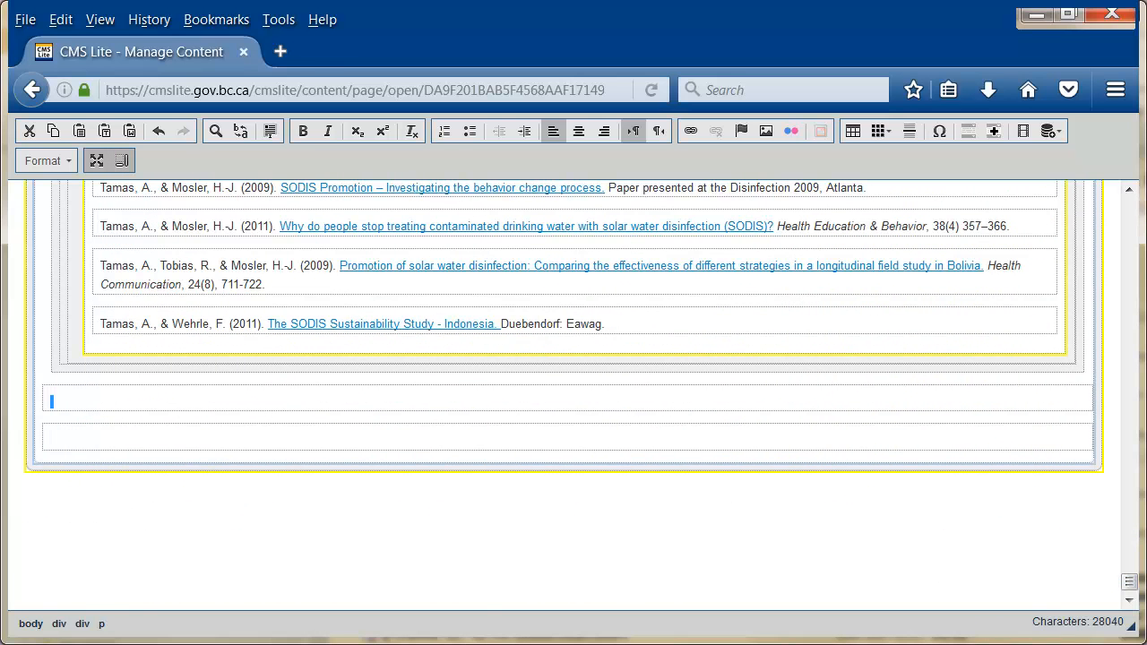
key("Delete")
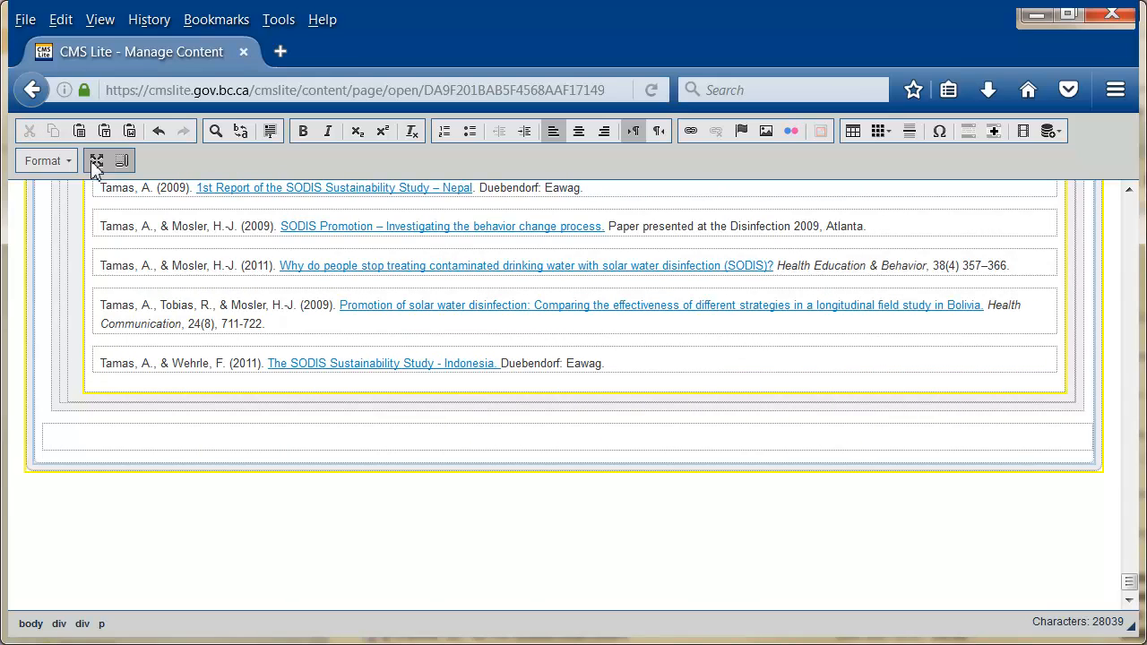